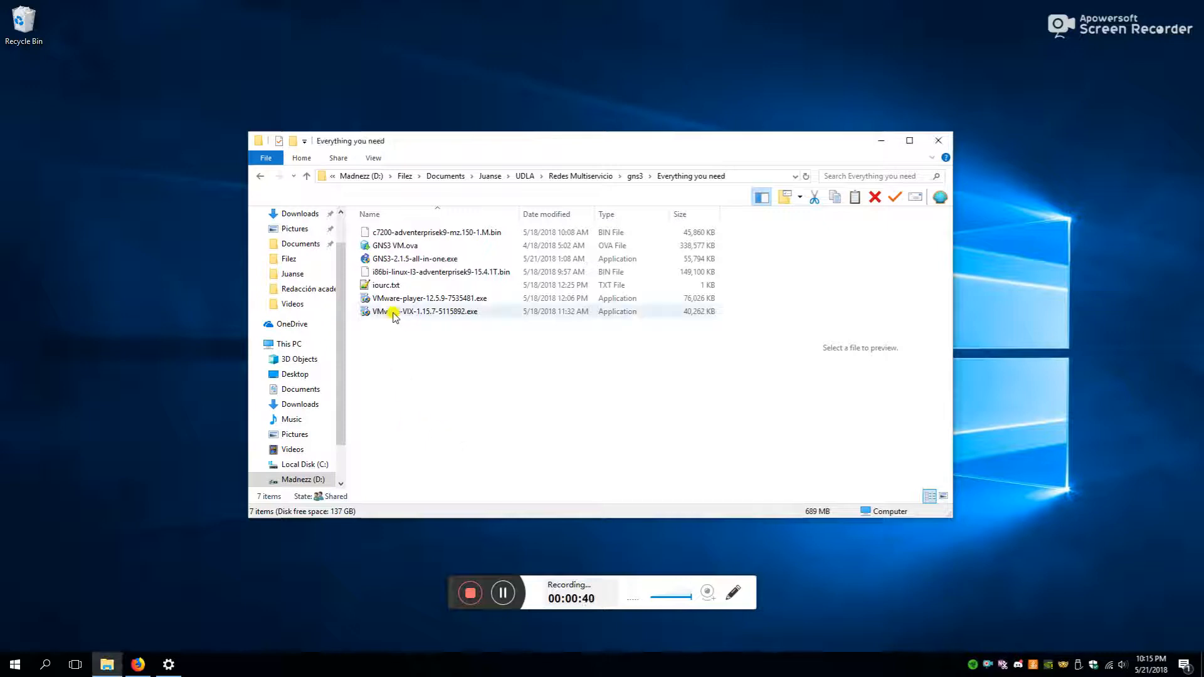
- Inspect the VMware Player, VMware-VIX-1.15.7 and GNS3-2.1.5-all-in-one installers in the folder
left_click(441, 301)
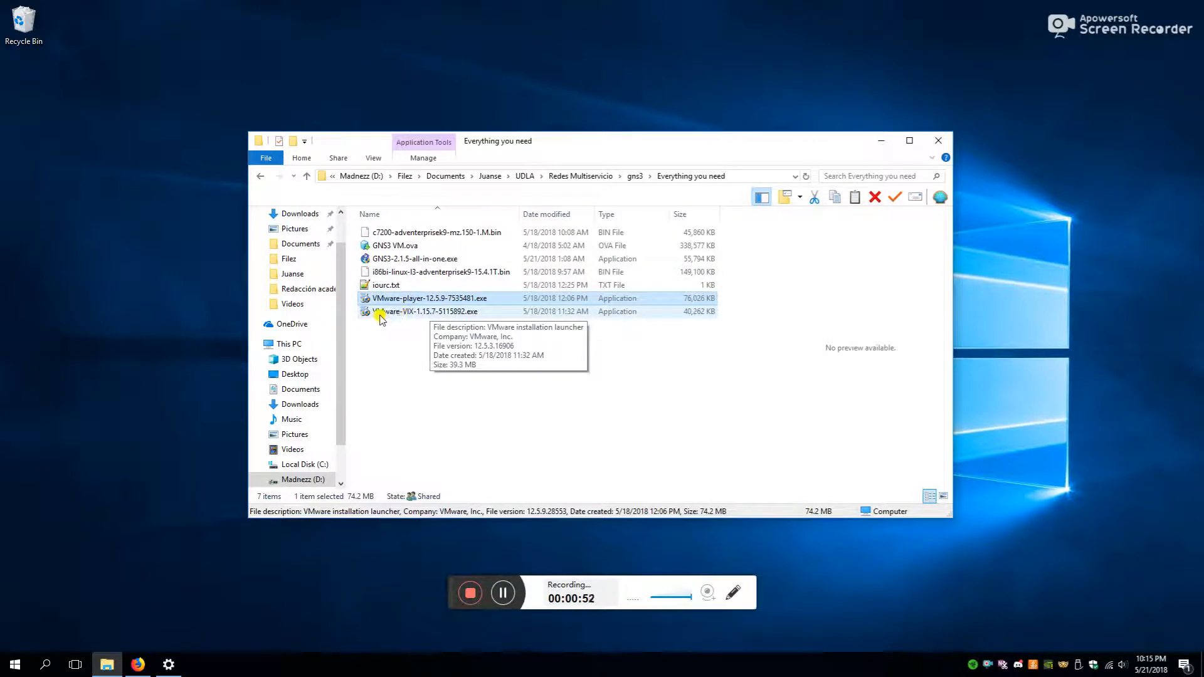
left_click(414, 313)
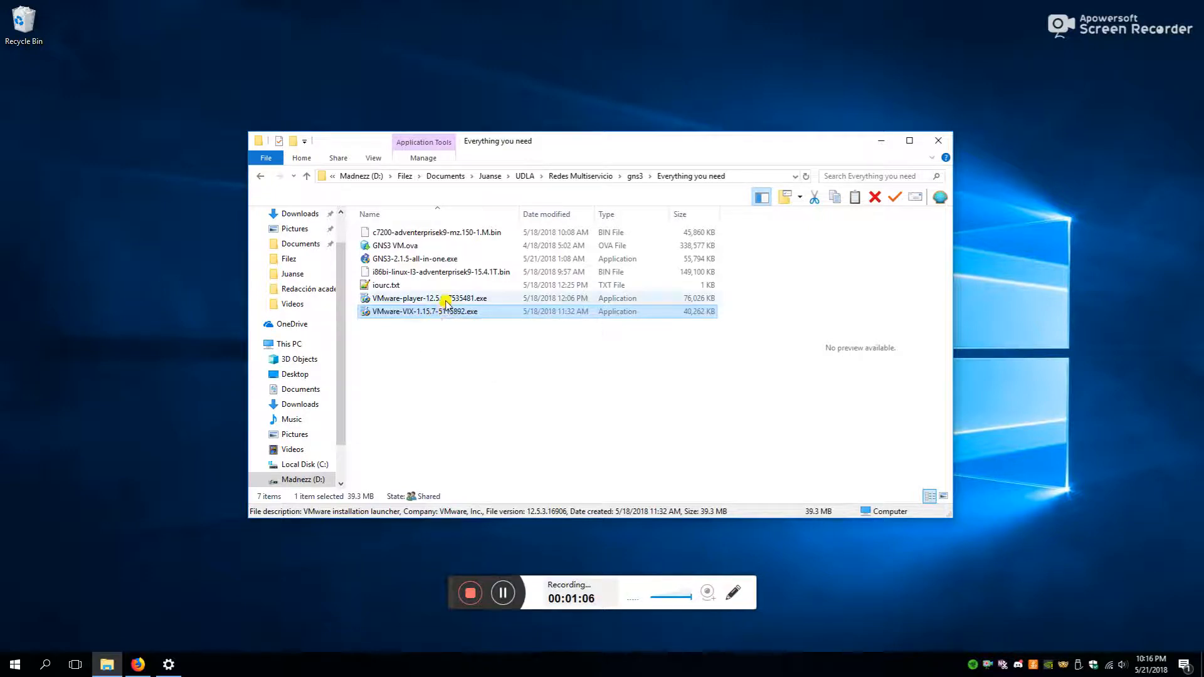
left_click(442, 299)
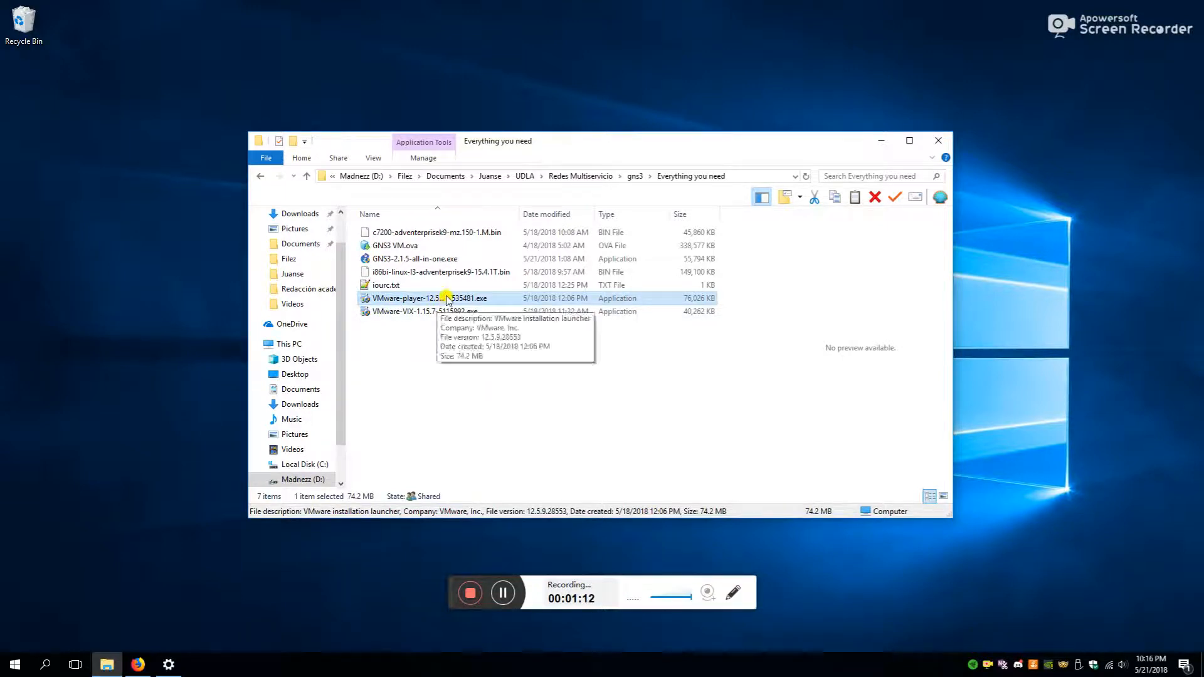
left_click(423, 330)
left_click_drag(423, 340, 428, 303)
left_click(408, 362)
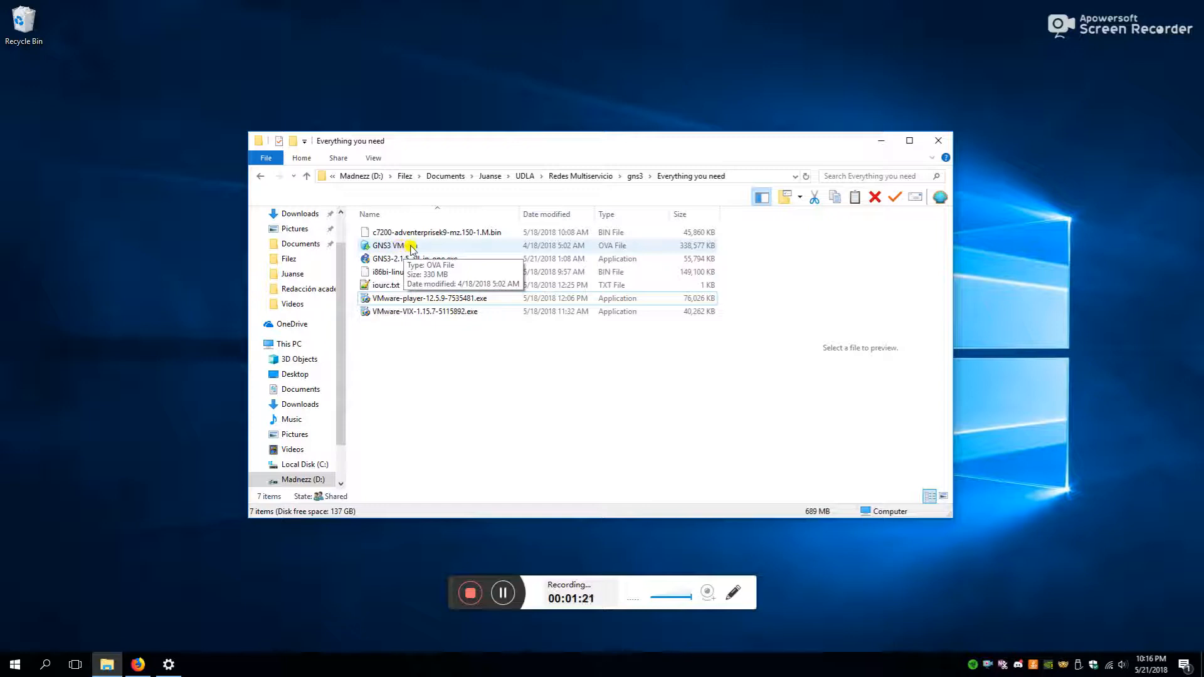
left_click(386, 261)
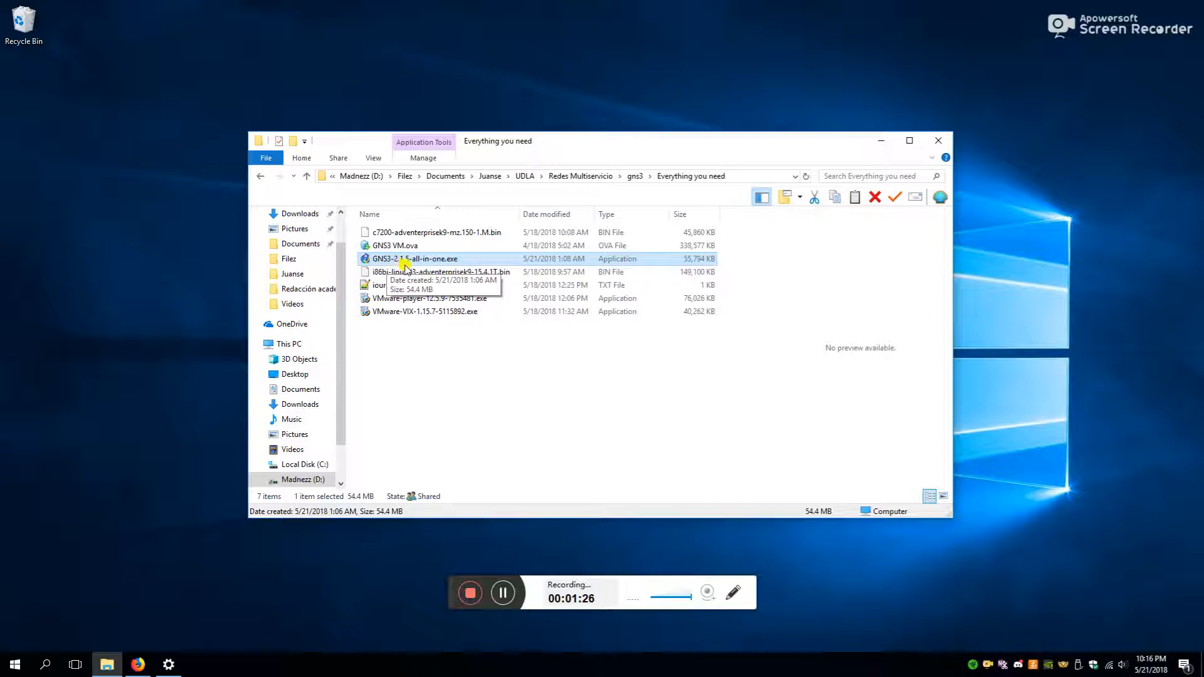
left_click(422, 360)
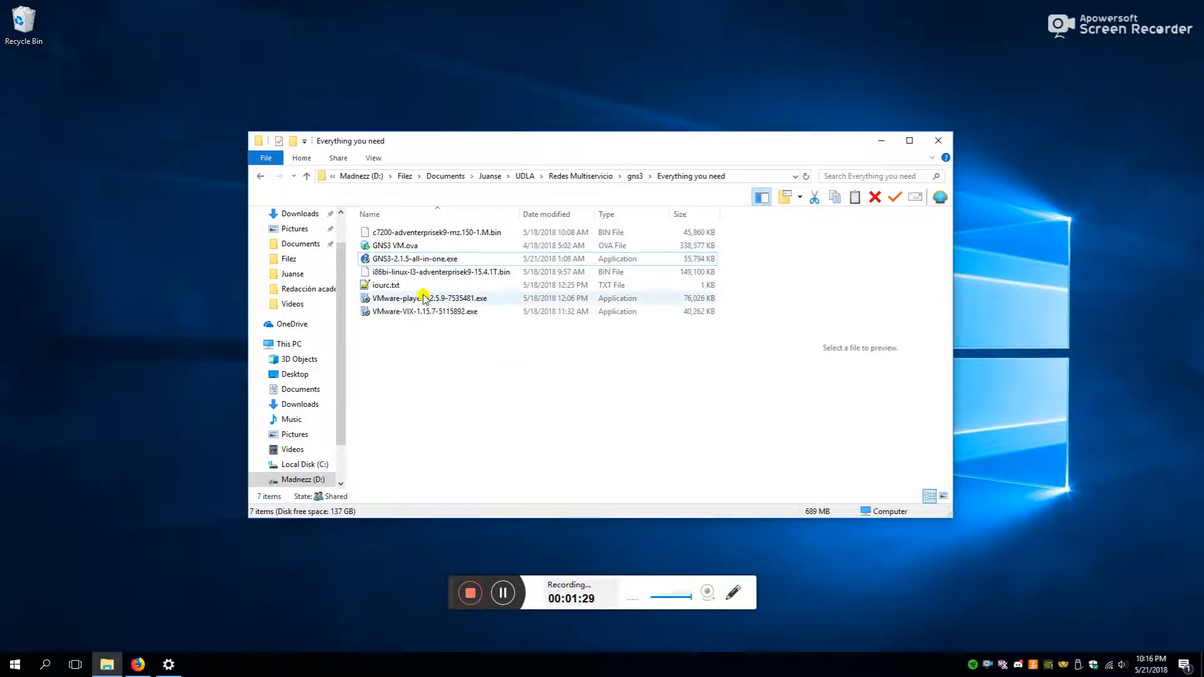
left_click(399, 260)
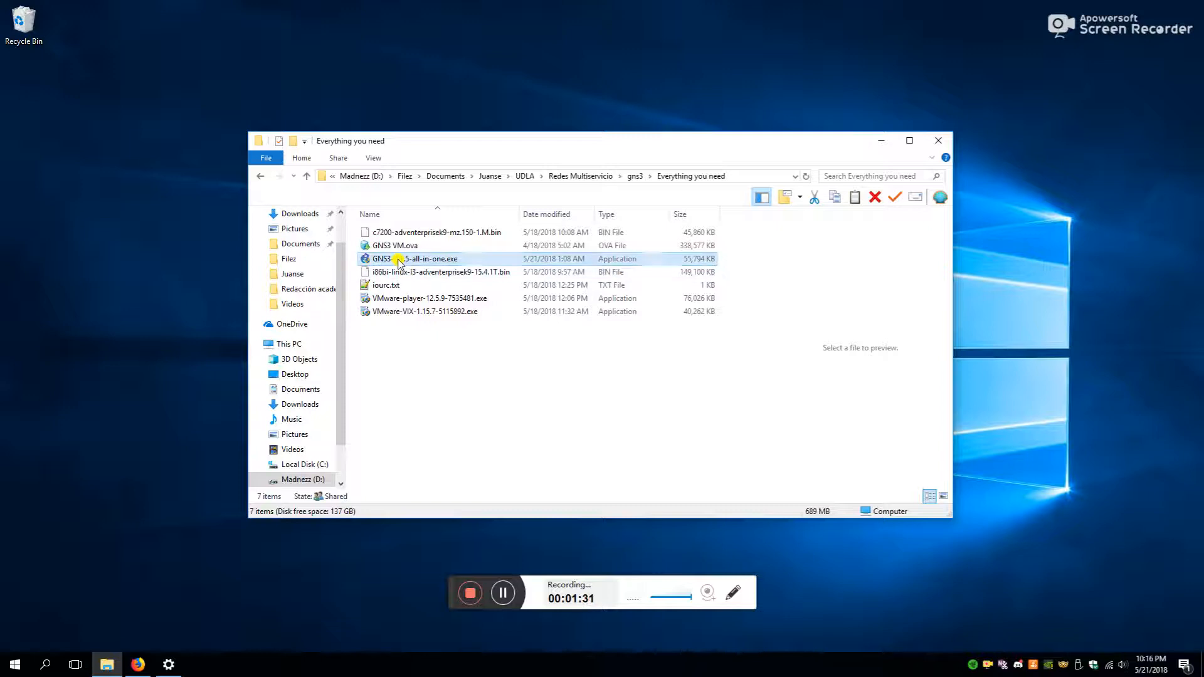
left_click(402, 312)
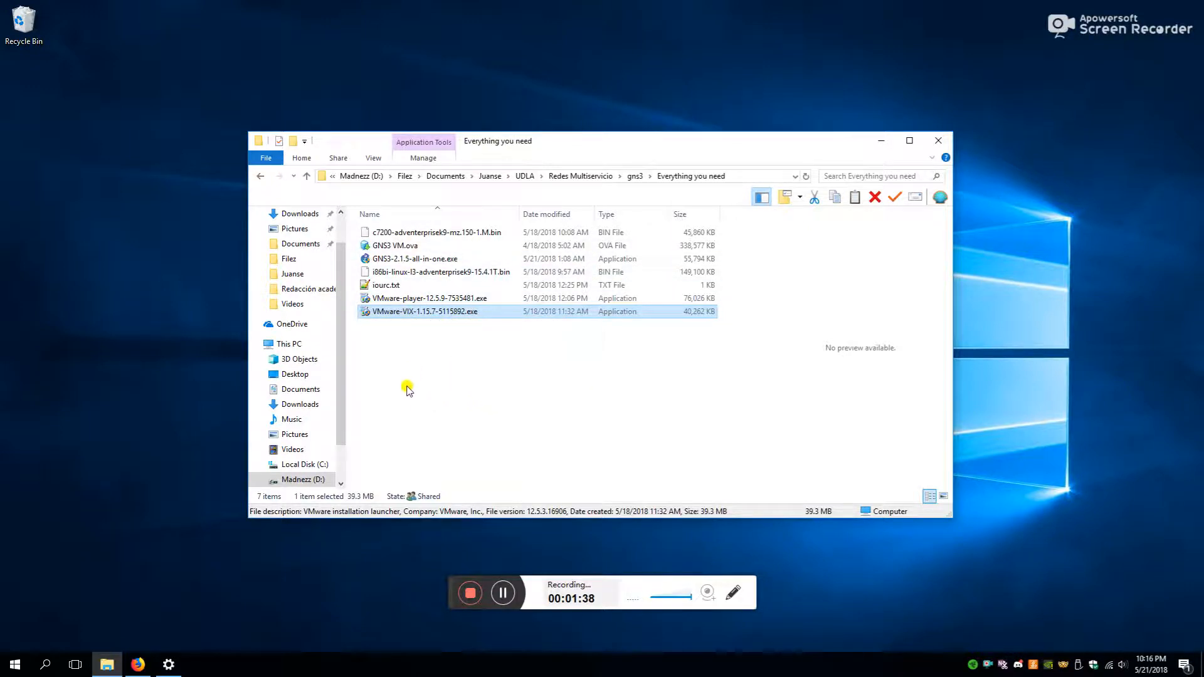
- Search 'gns' in the Start menu and launch GNS3
left_click(27, 665)
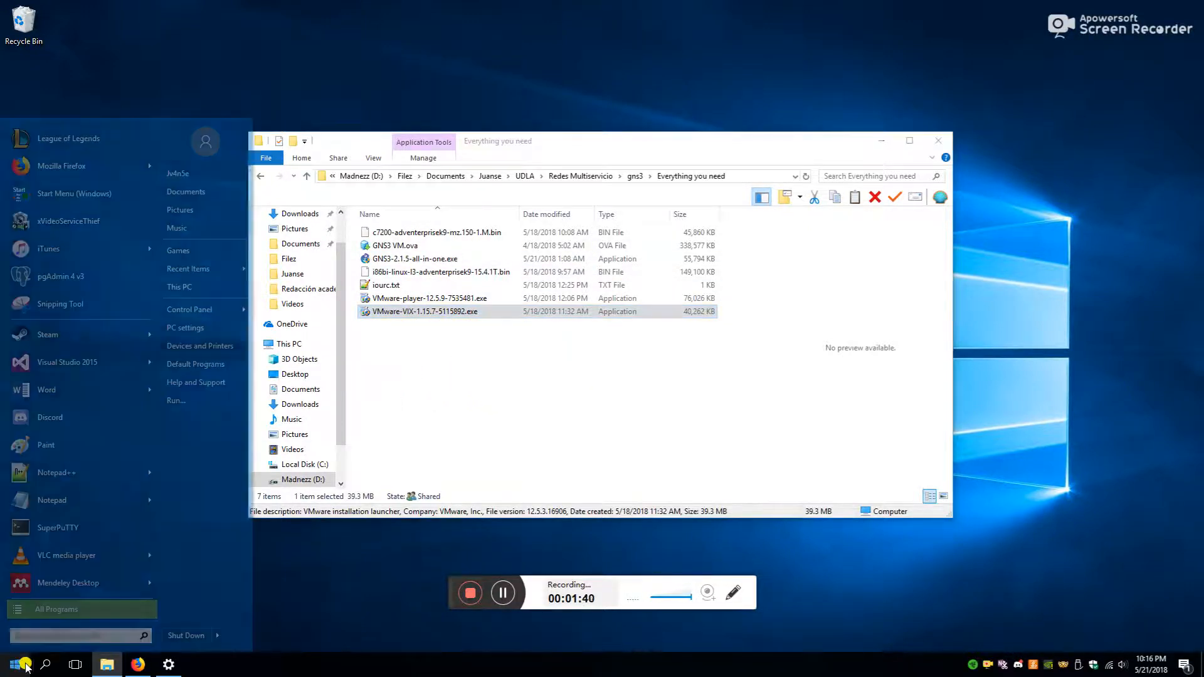
type("gns3")
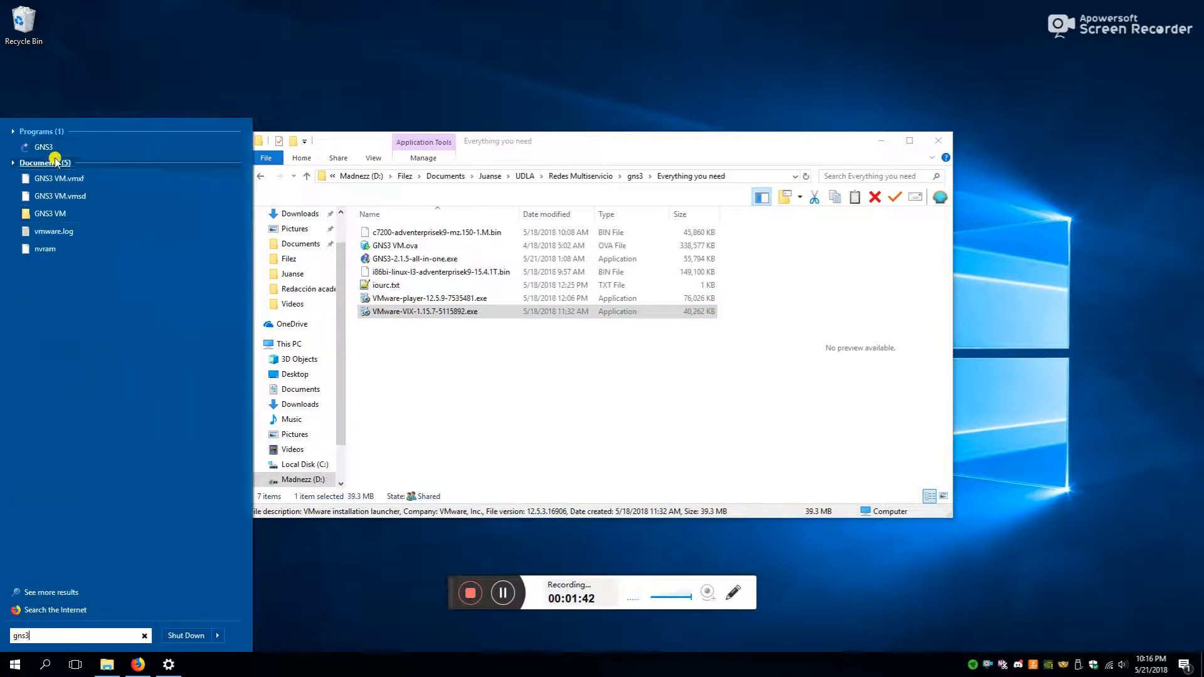
left_click(88, 144)
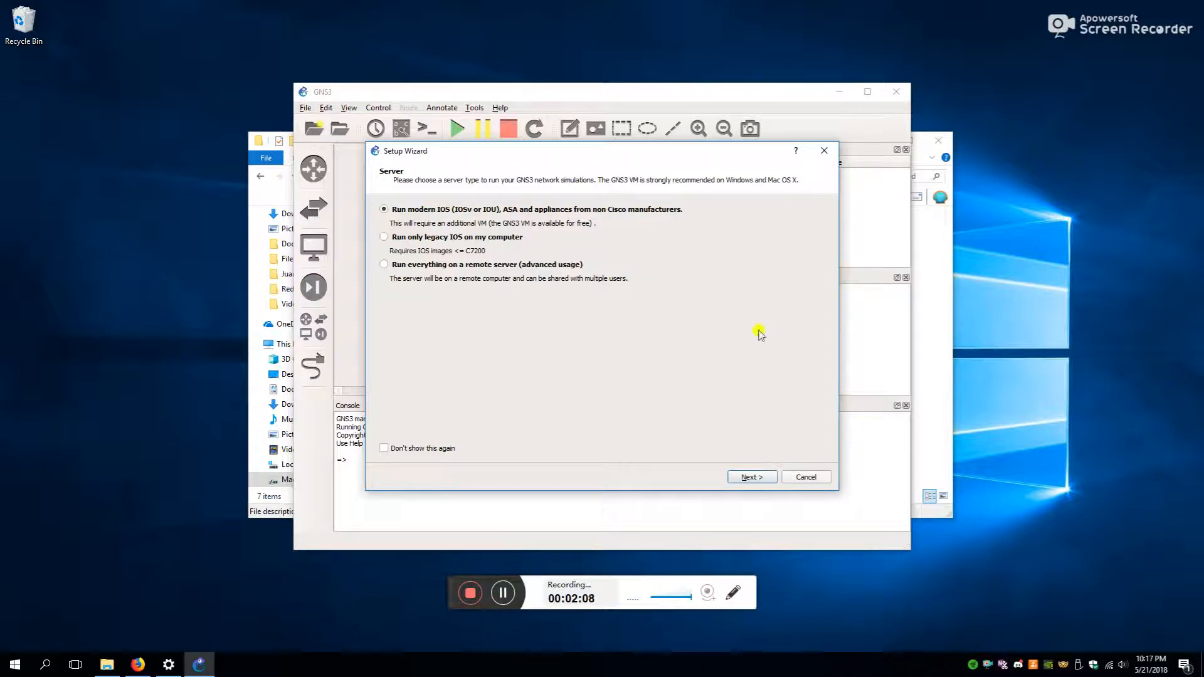
- Advance the wizard to local server configuration, check host bindings, and return to the installer folder
left_click(752, 478)
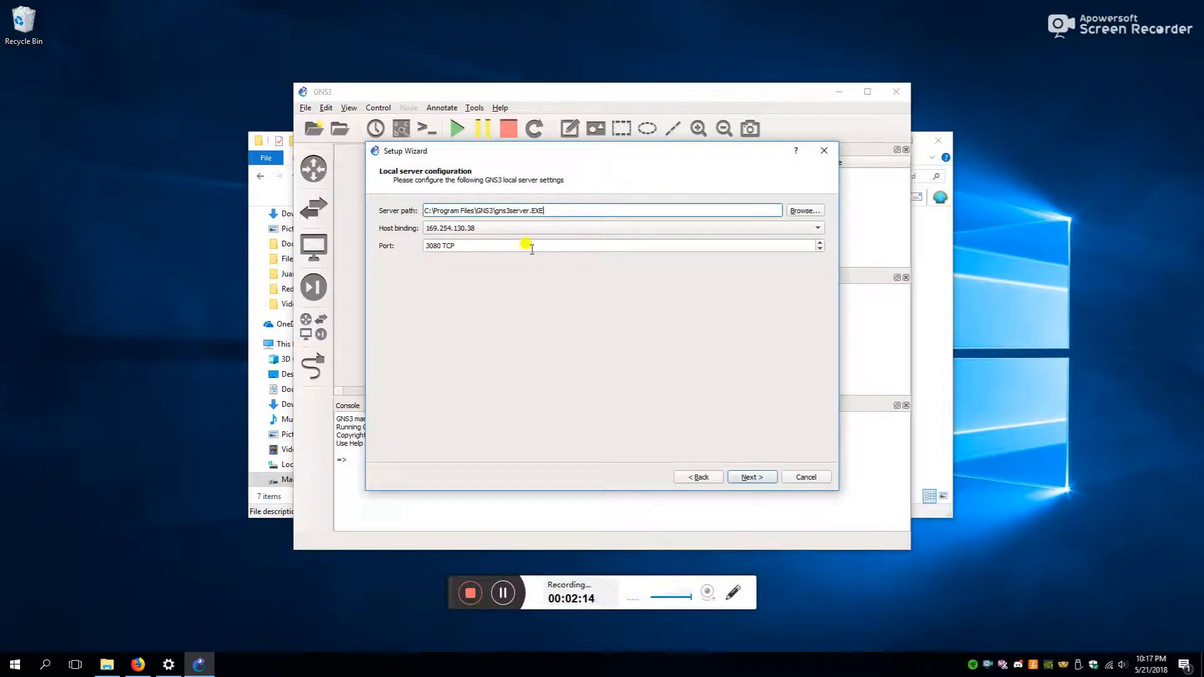
left_click(518, 228)
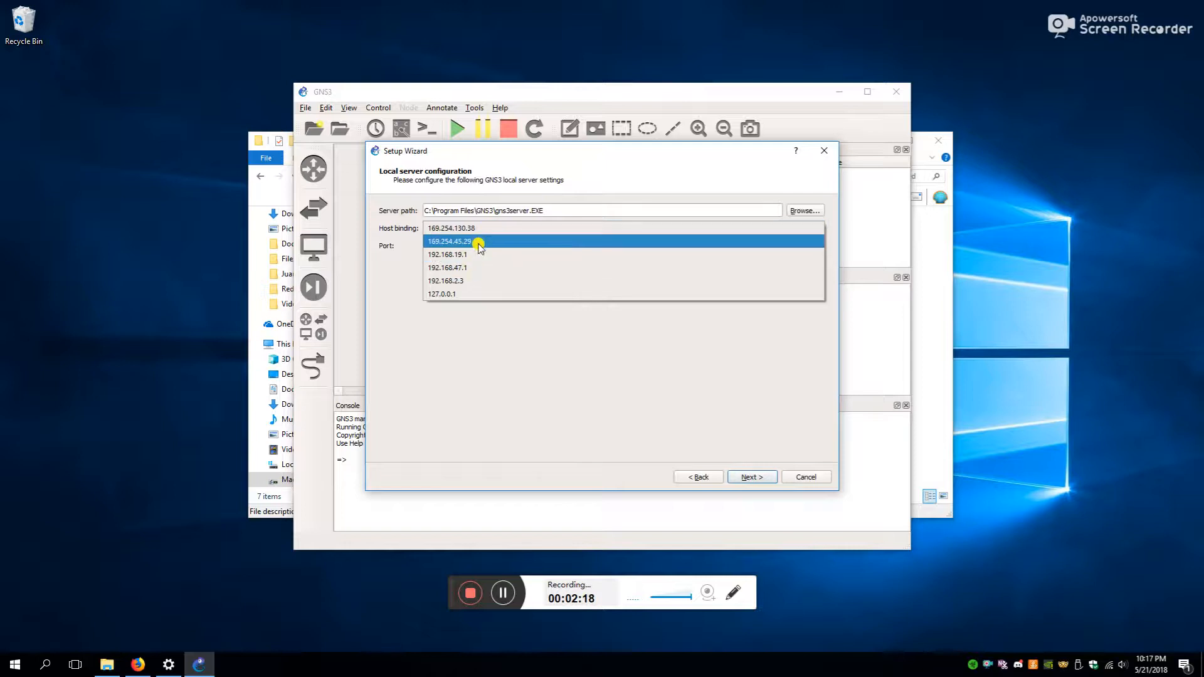
left_click(935, 456)
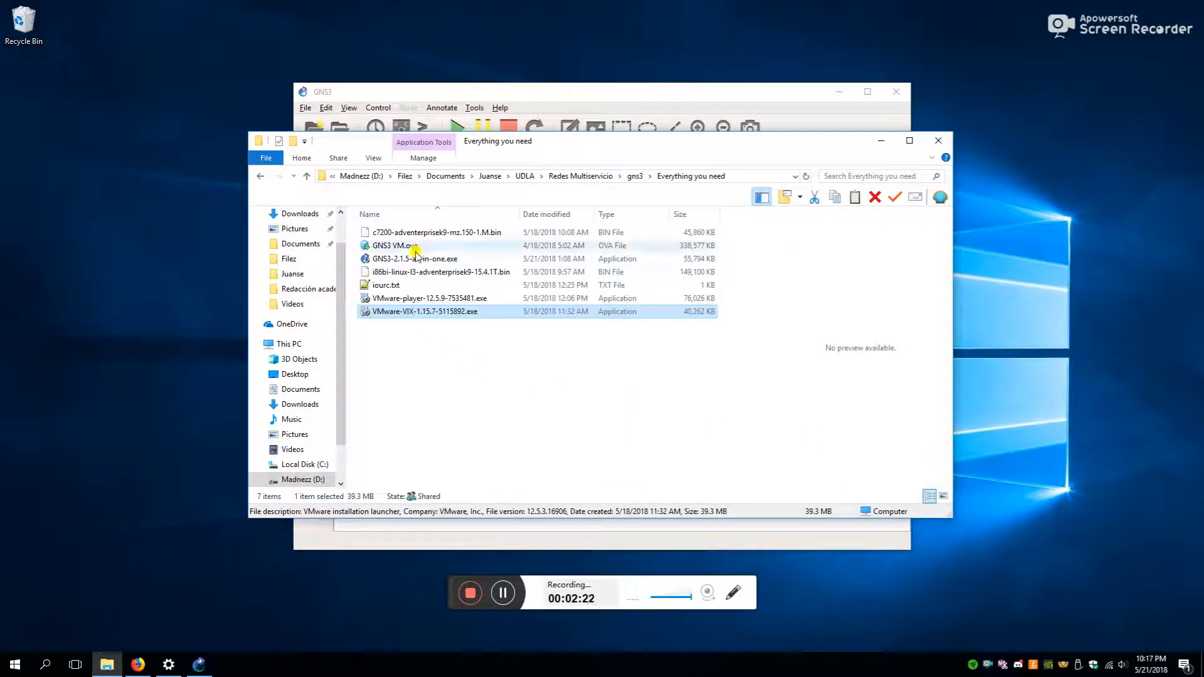
- Launch VMware Workstation Player via a 'vmware' search and power on the GNS3 VM
left_click(16, 665)
type("vmware")
key("Return")
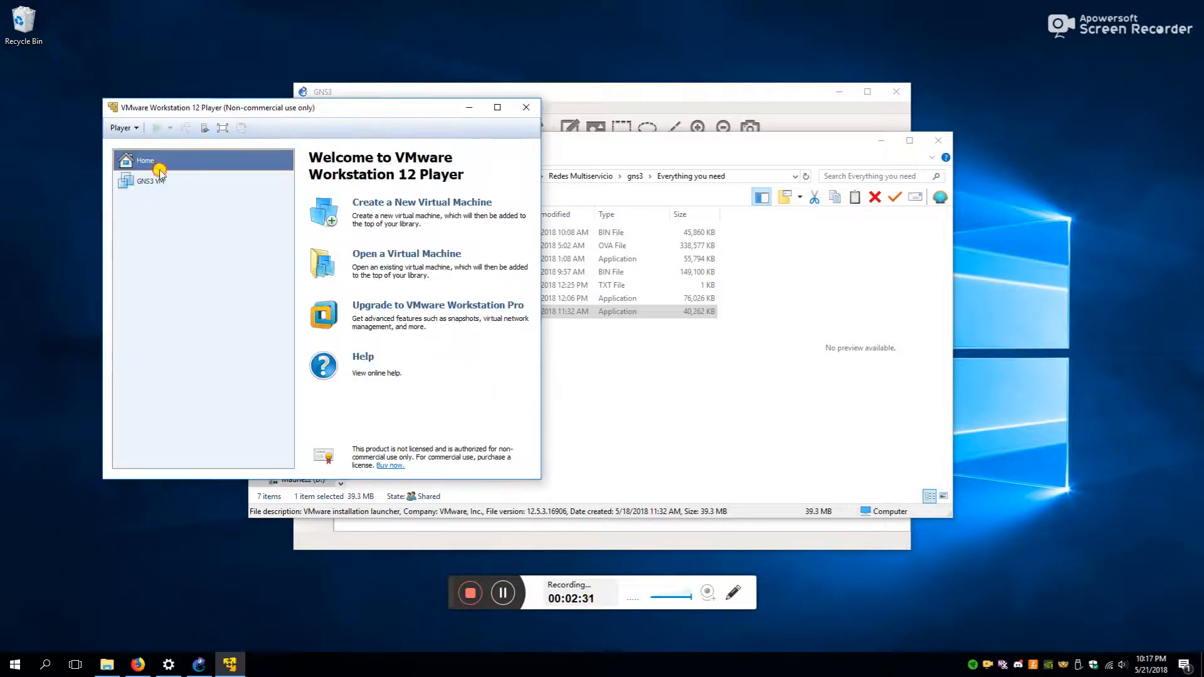
left_click(159, 180)
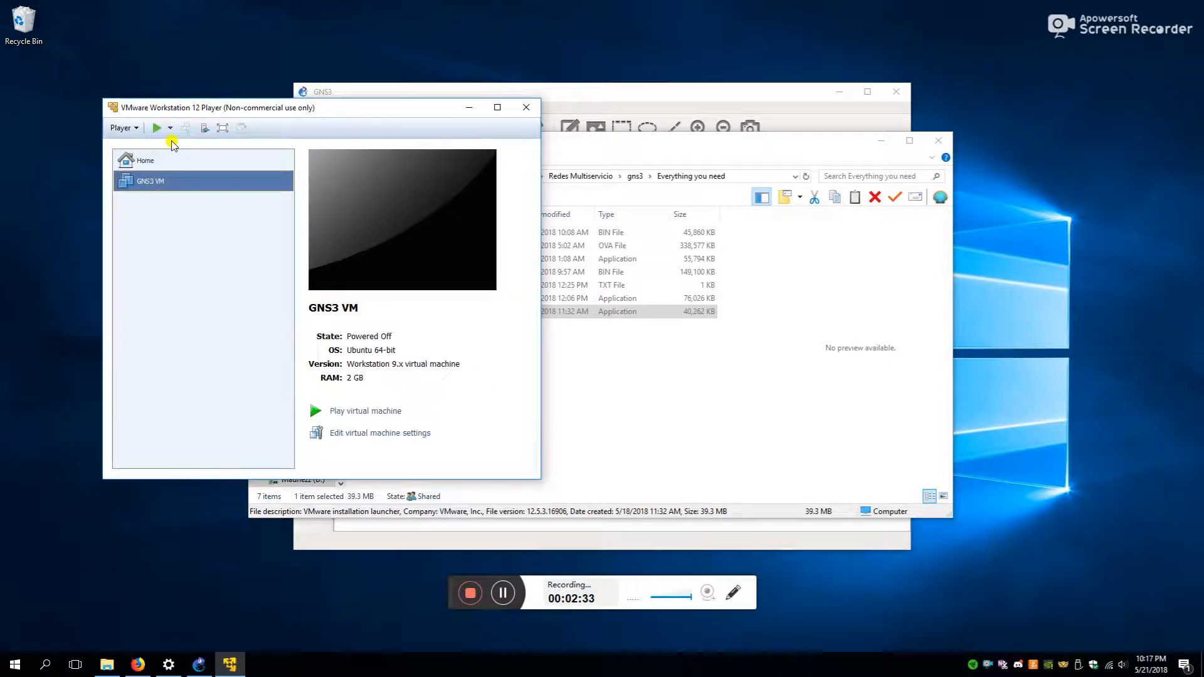
left_click(151, 128)
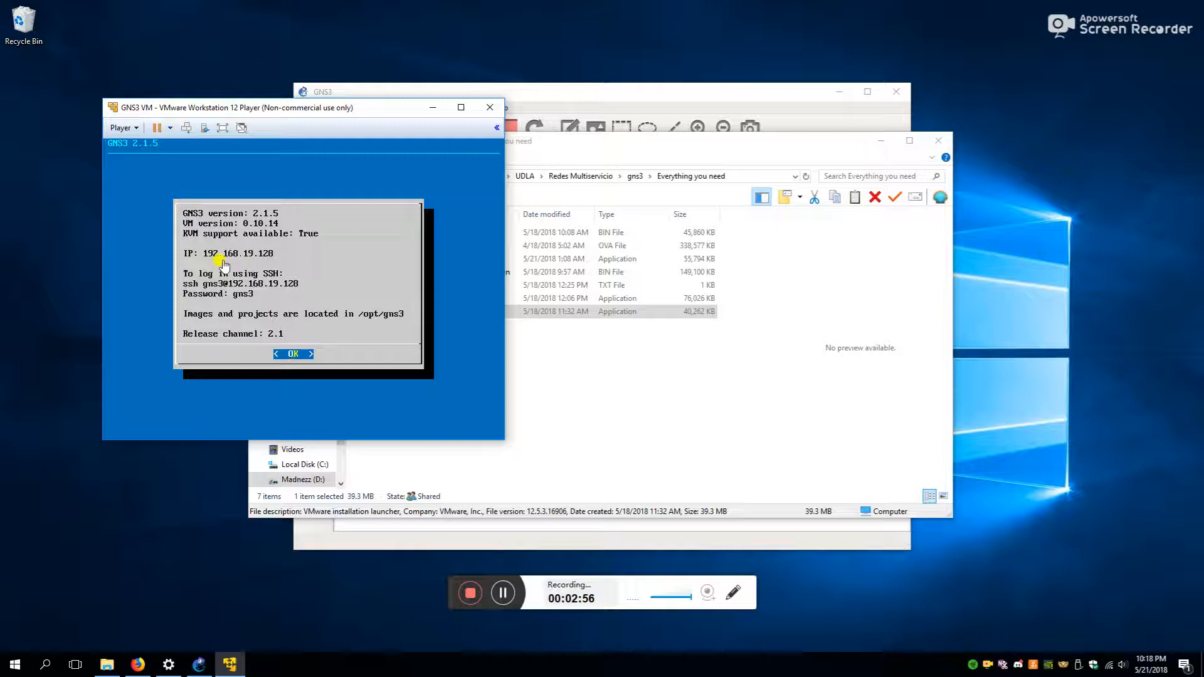
- Set the local server's host binding to 192.168.19.1 in the GNS3 Setup Wizard
left_click(199, 665)
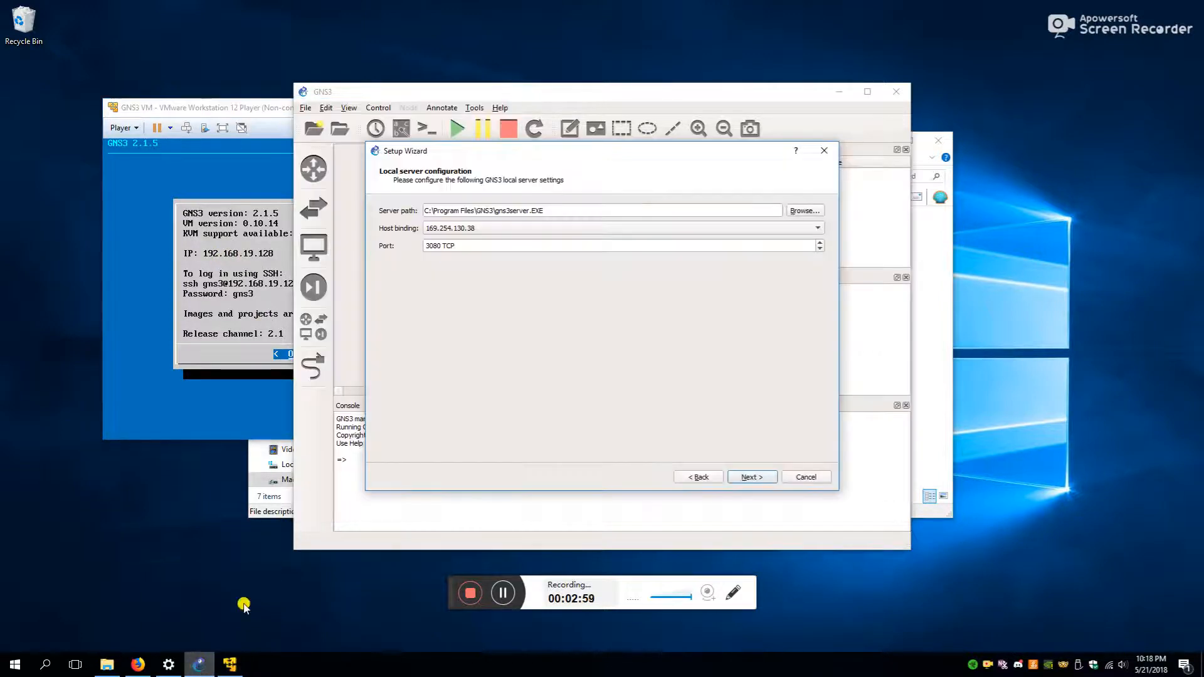
left_click(462, 228)
left_click(473, 256)
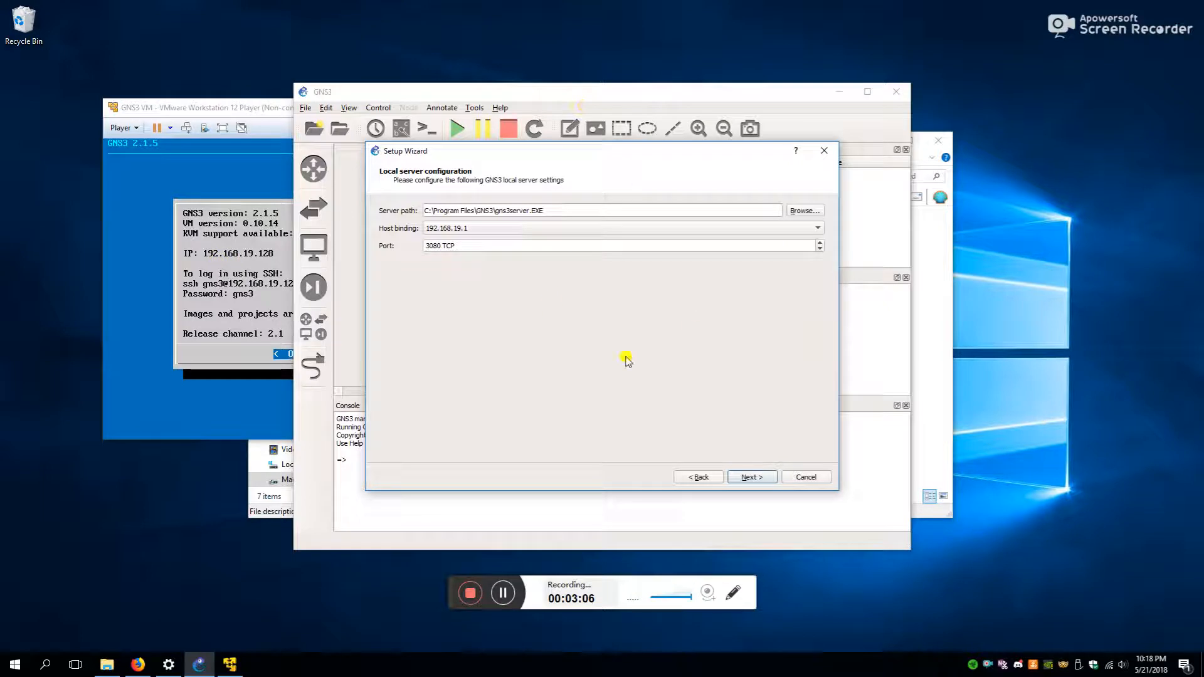
left_click_drag(600, 153, 651, 162)
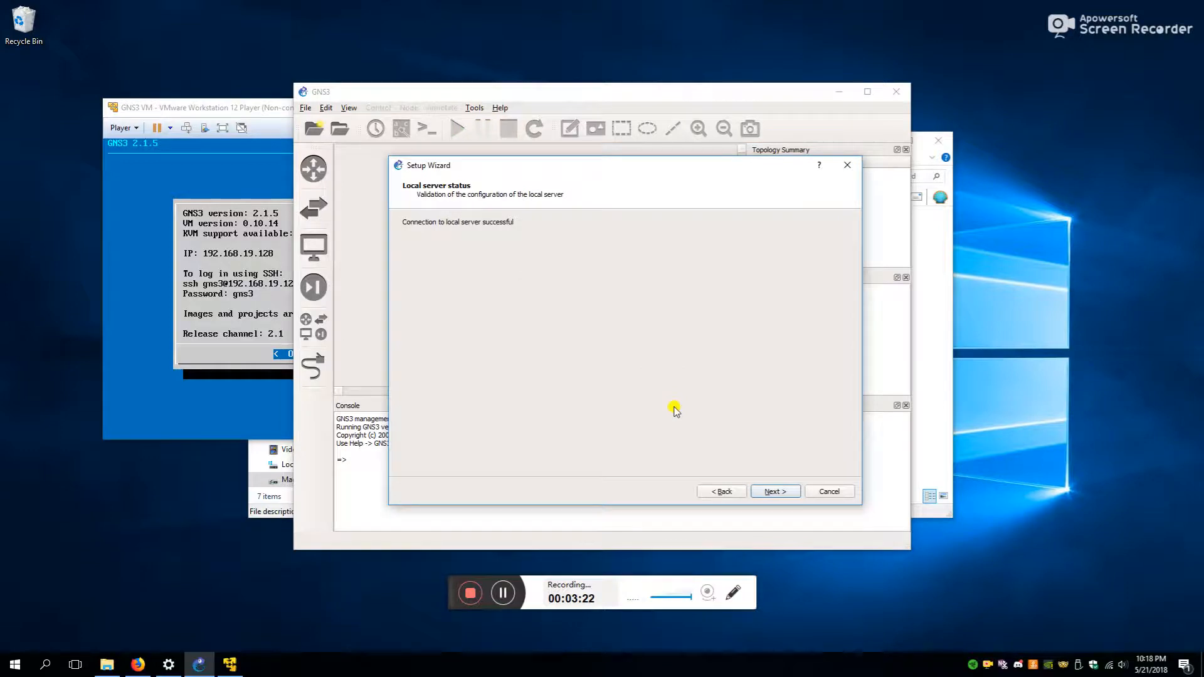
- Give the GNS3 VM 4 vCPU cores and finish the Setup Wizard from the summary
left_click(778, 492)
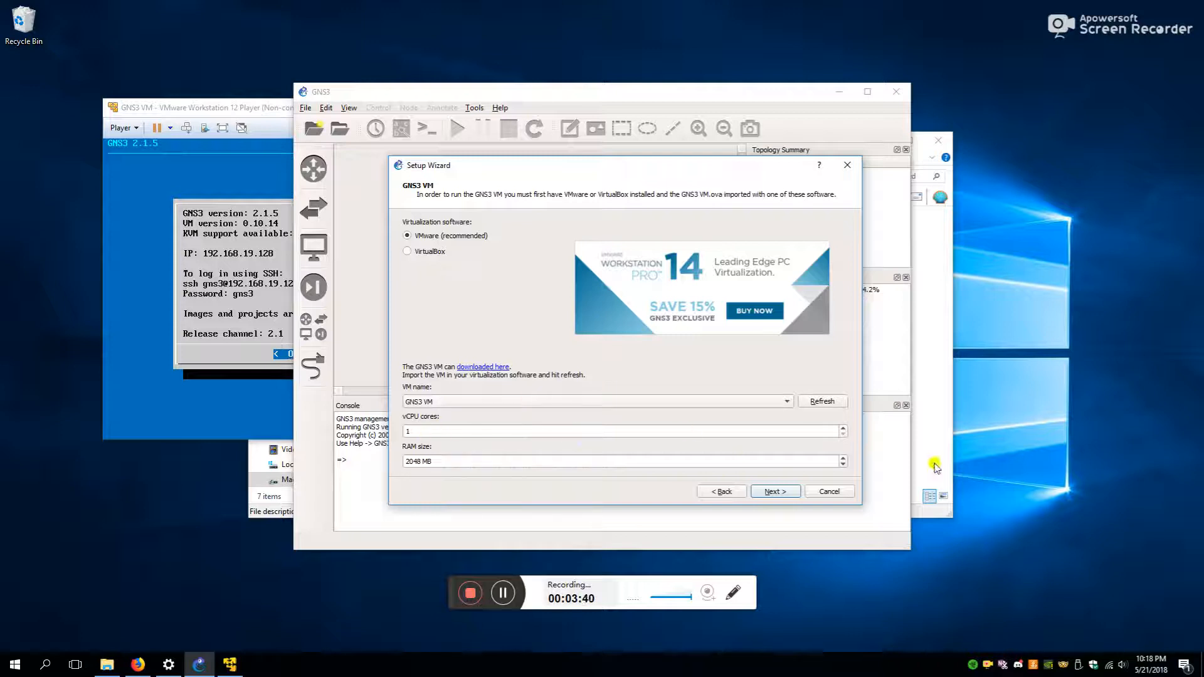
left_click(843, 429)
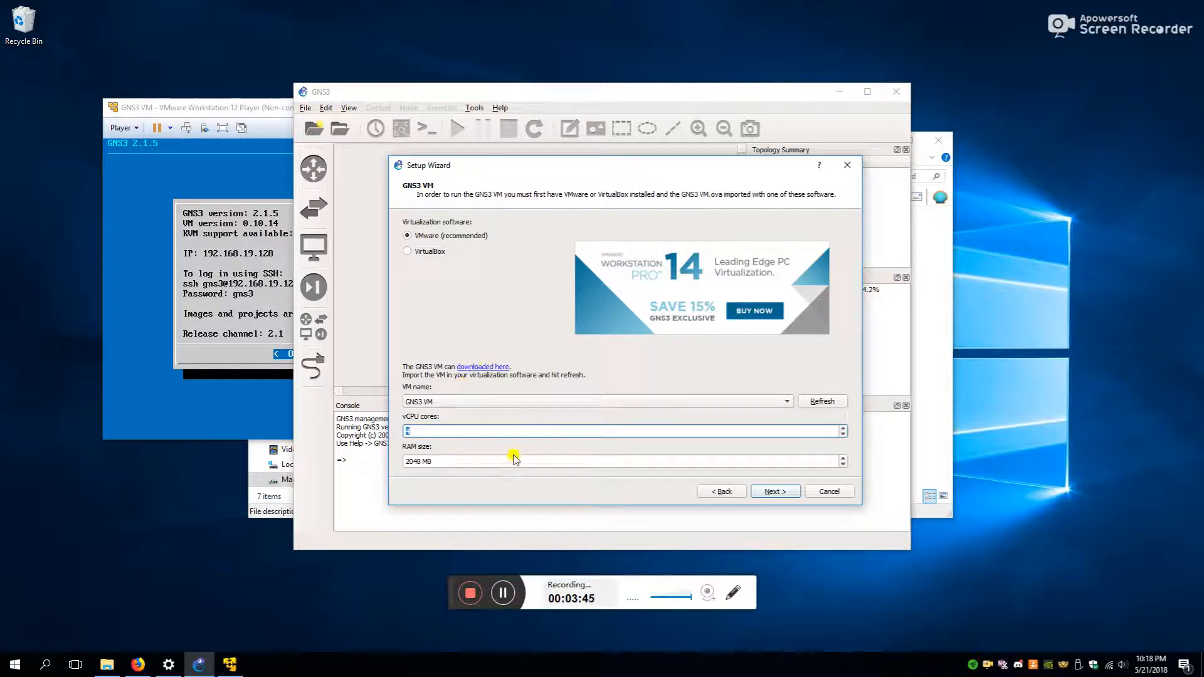
left_click(792, 492)
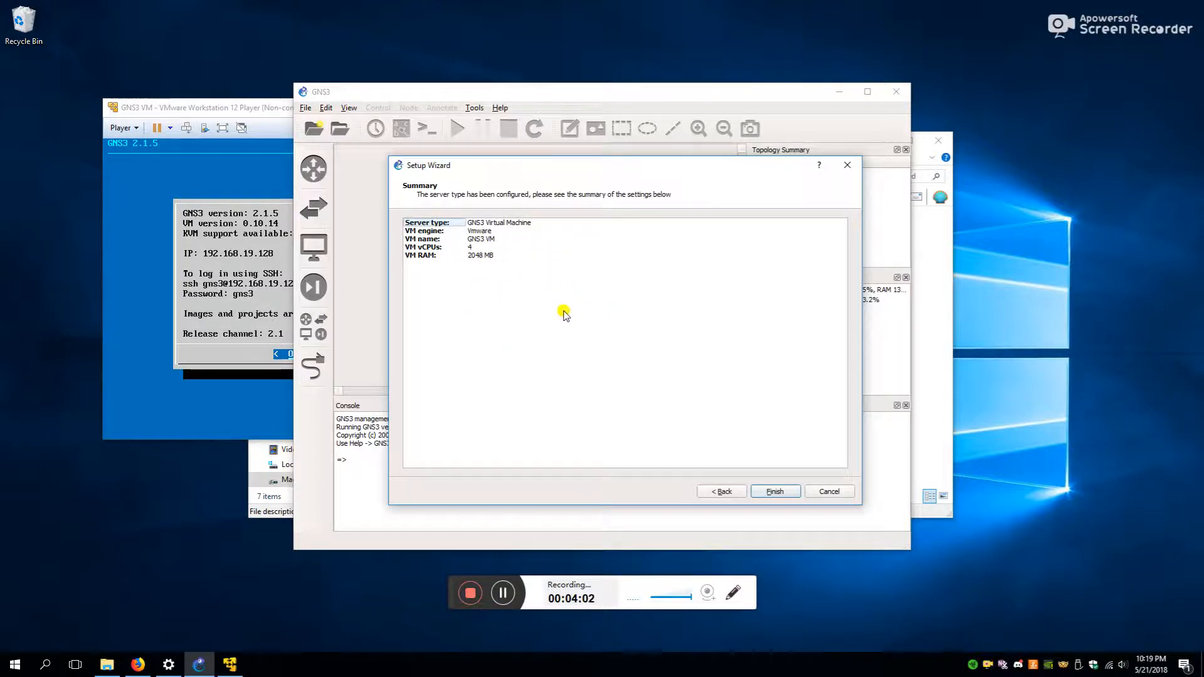
left_click(776, 492)
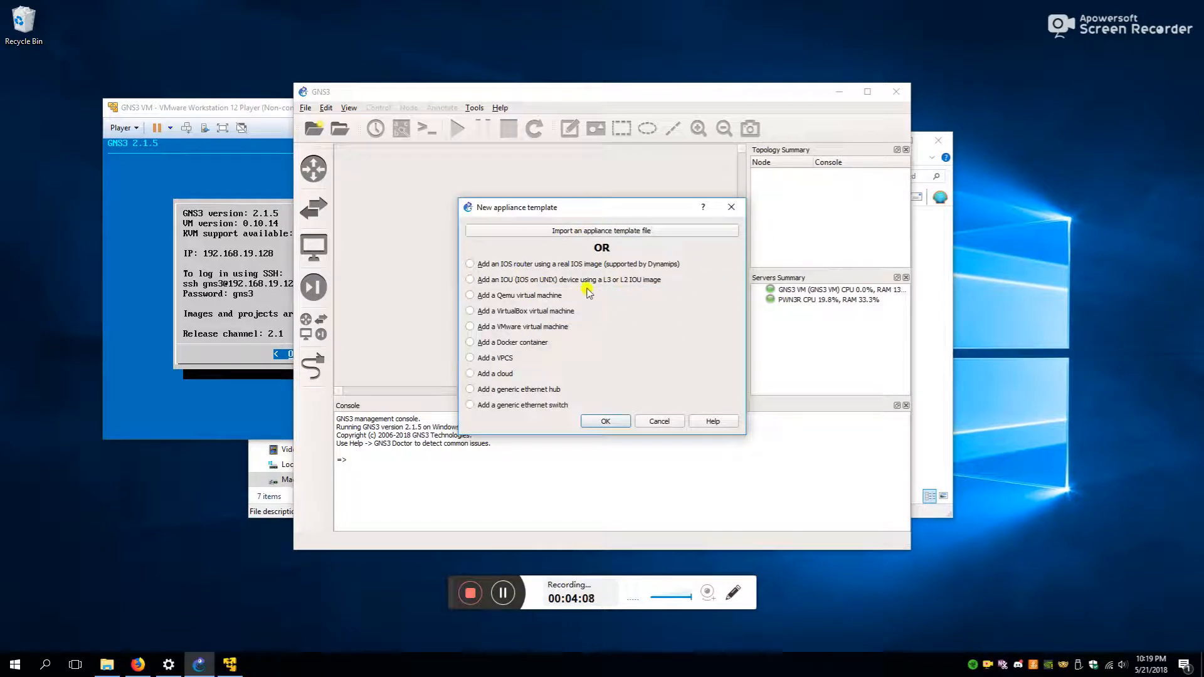
- Add an IOU device template on the GNS3 VM, name it gns3, and browse for an image
left_click(519, 281)
left_click(616, 429)
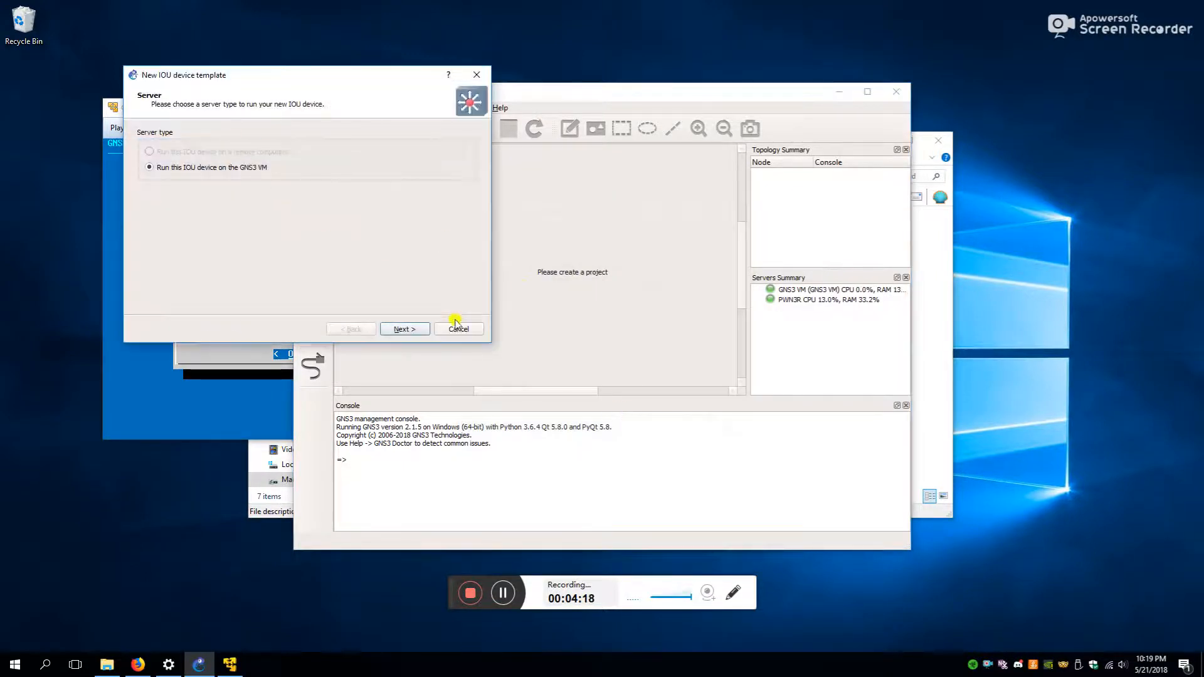
left_click_drag(285, 76, 596, 145)
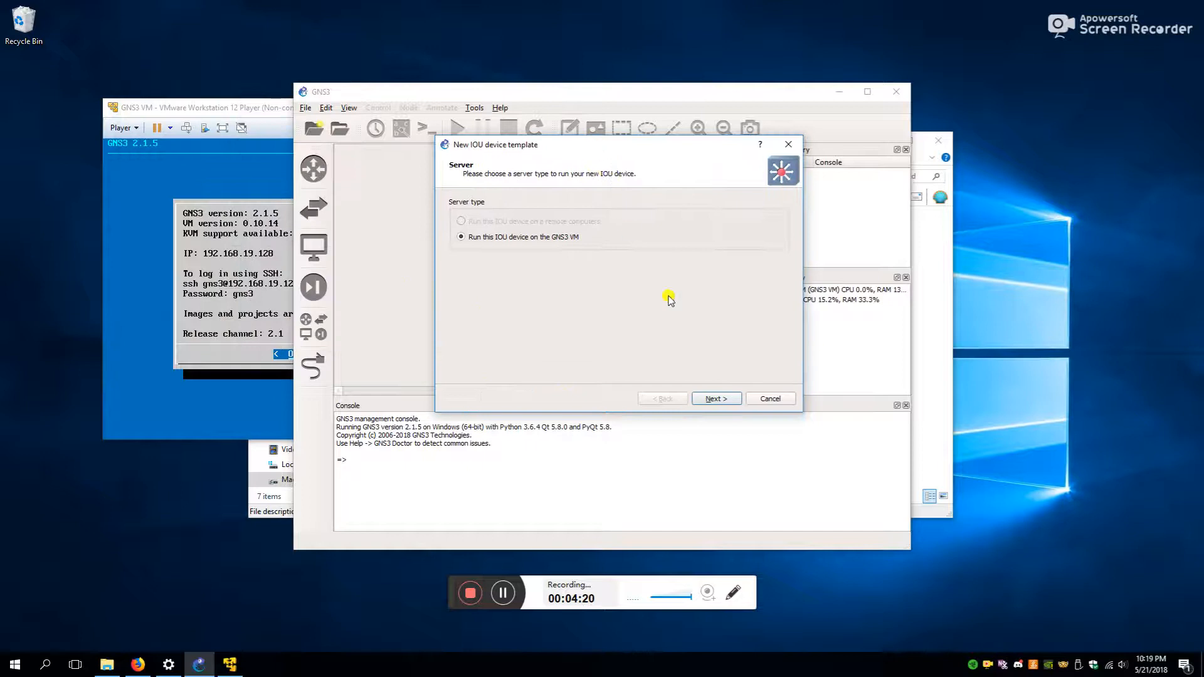
left_click(715, 399)
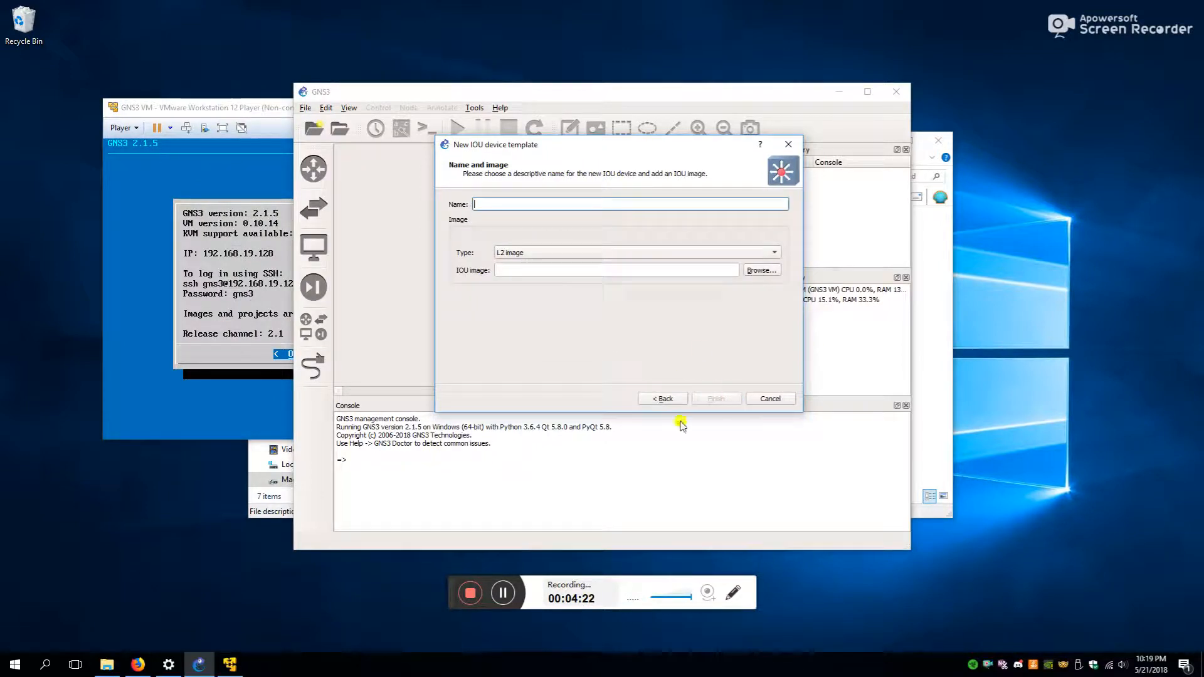
left_click(676, 400)
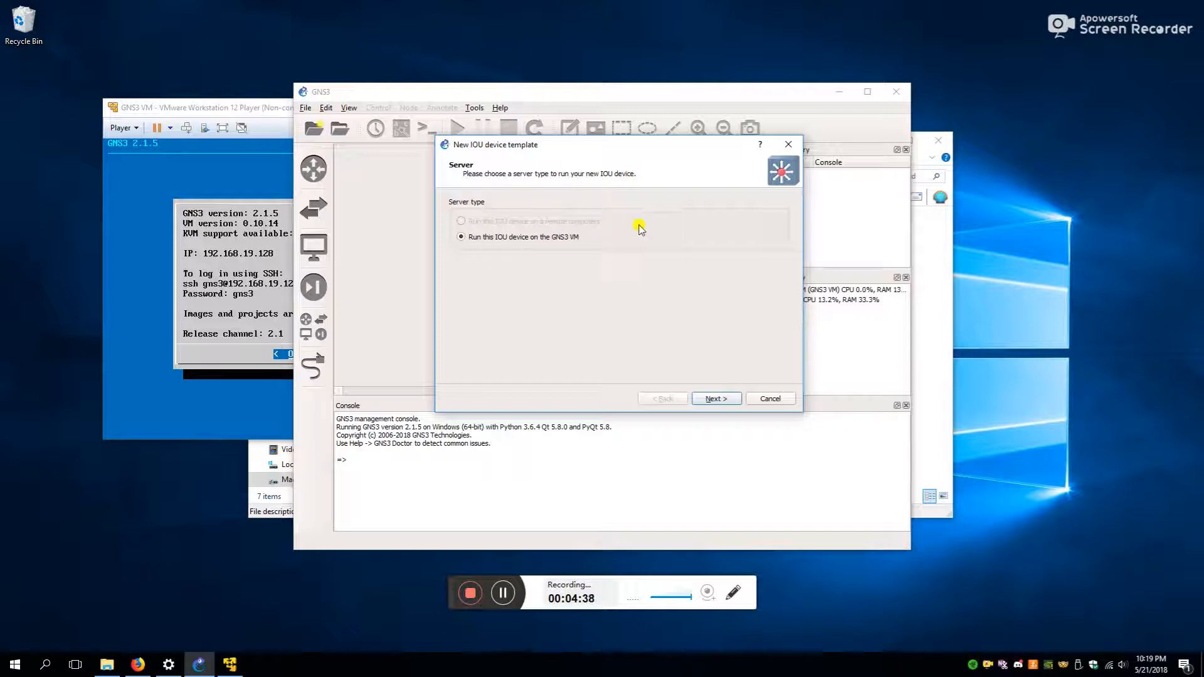
left_click(722, 399)
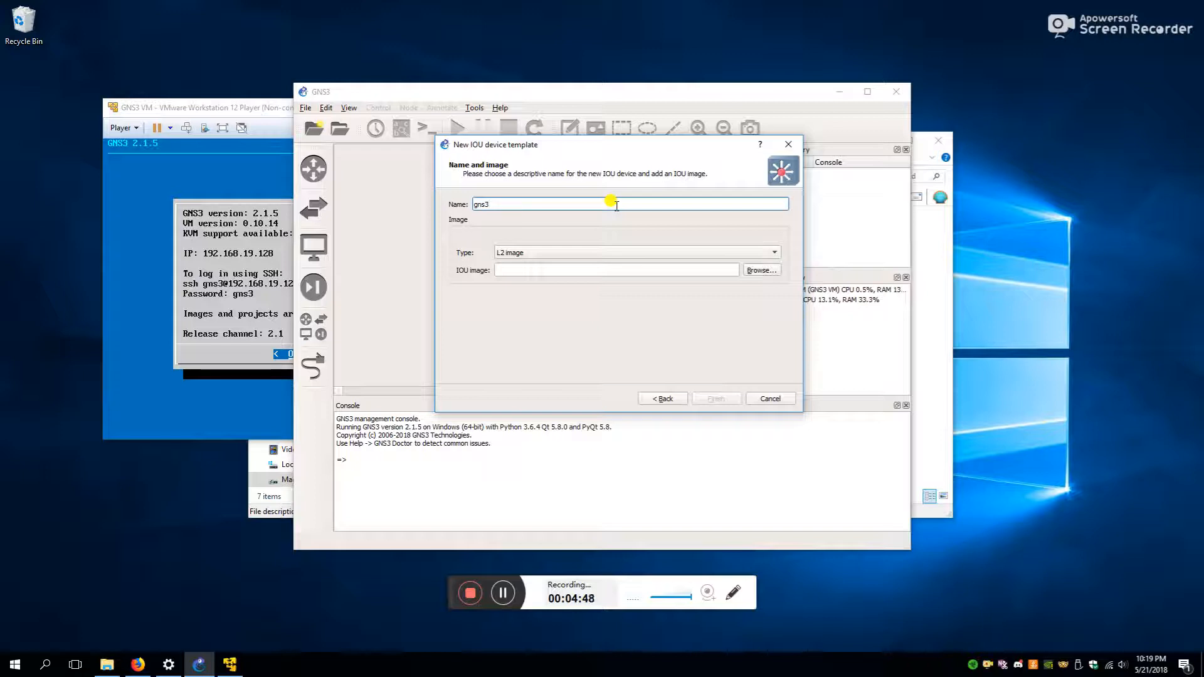
left_click(761, 270)
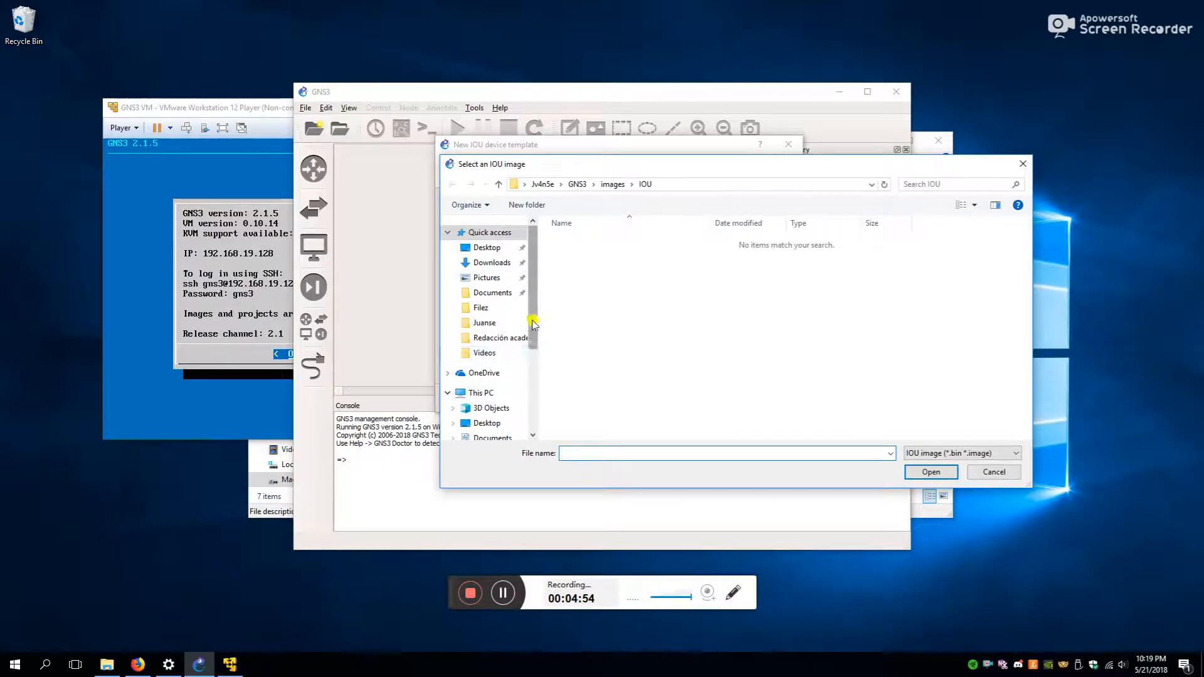
- Navigate the image dialog to D:\...\UDLA\Redes Multiservicio\gns3\Everything you need
left_click_drag(709, 164, 541, 208)
scroll(326, 376, "down", 3)
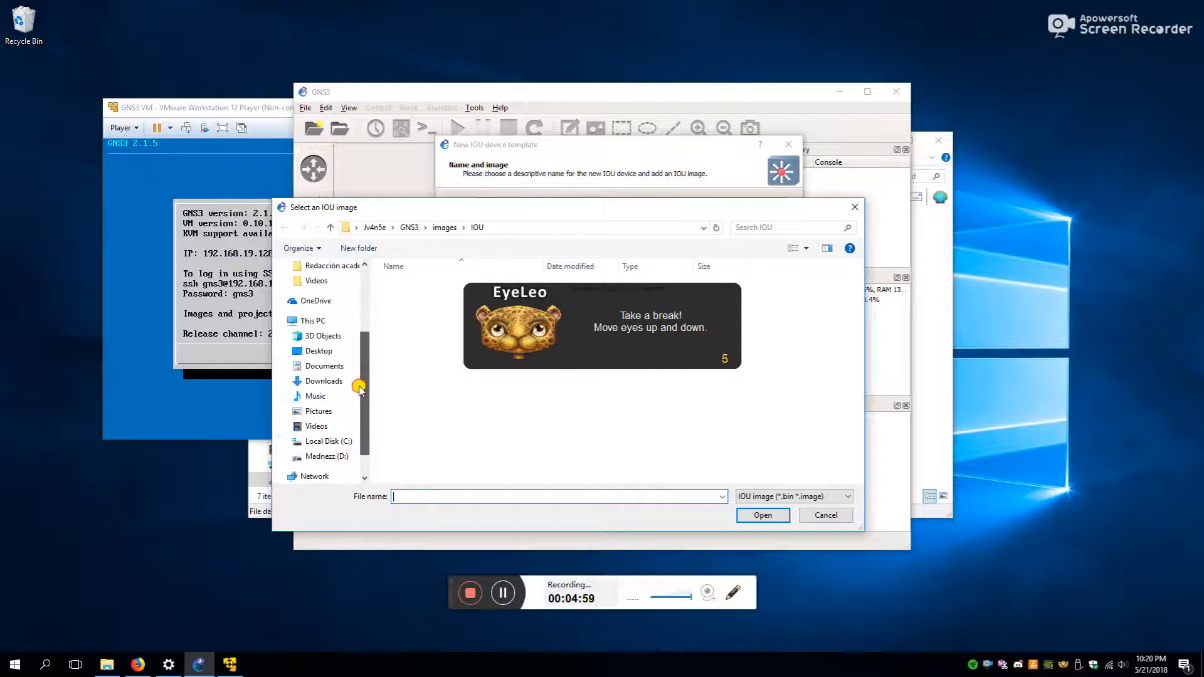
left_click(326, 456)
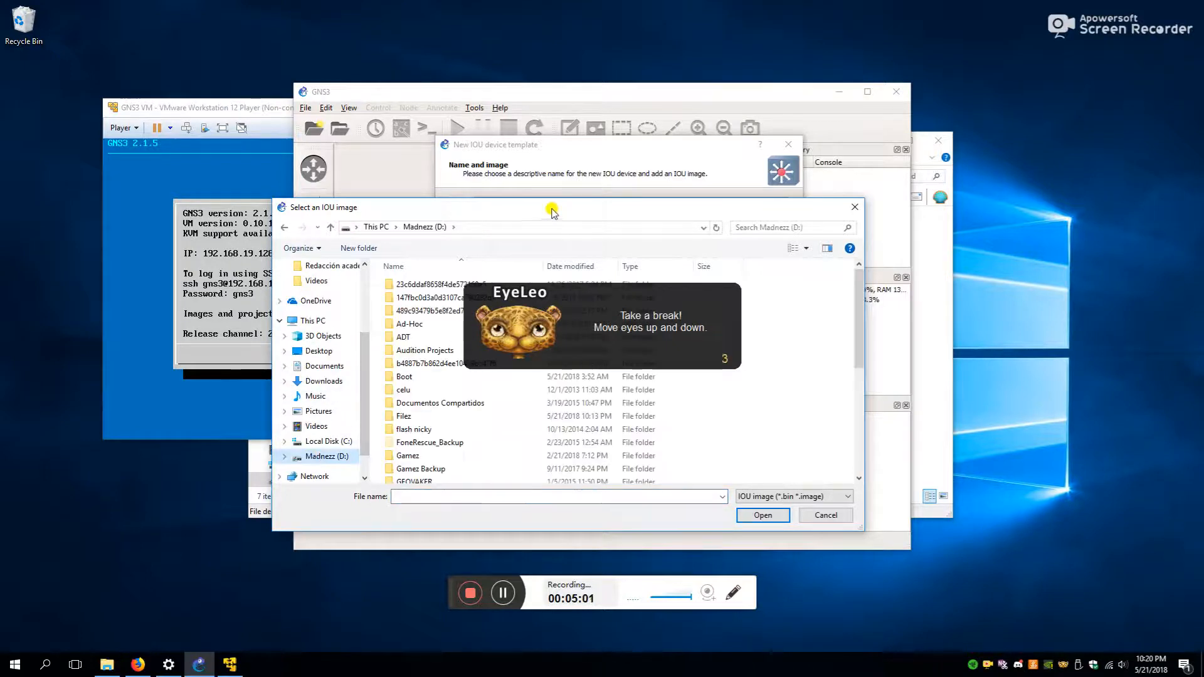
scroll(448, 395, "down", 2)
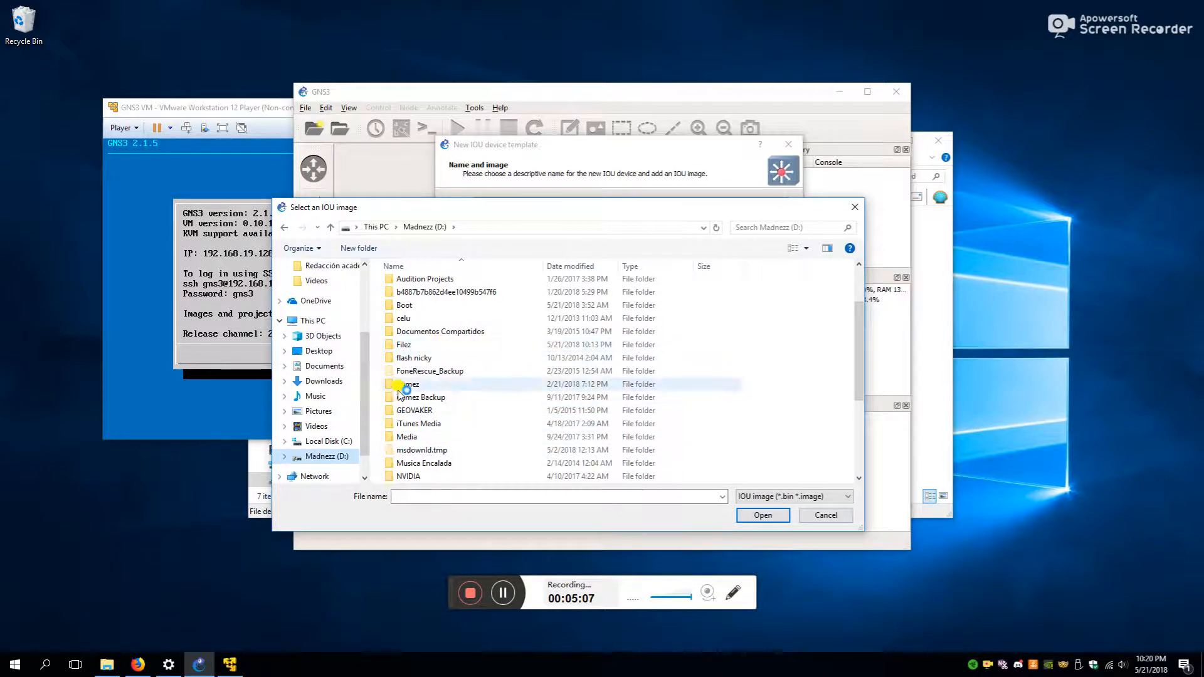
scroll(343, 308, "up", 3)
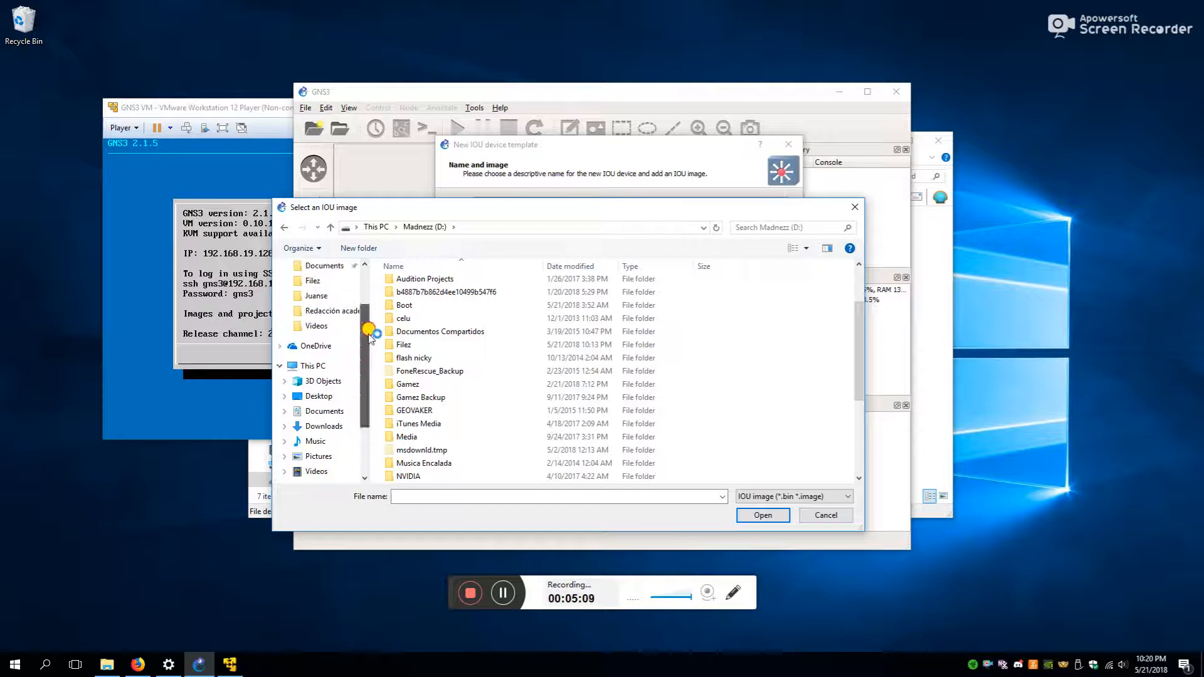
left_click(320, 341)
scroll(440, 458, "down", 2)
double_click(430, 480)
scroll(439, 452, "down", 2)
scroll(450, 411, "down", 2)
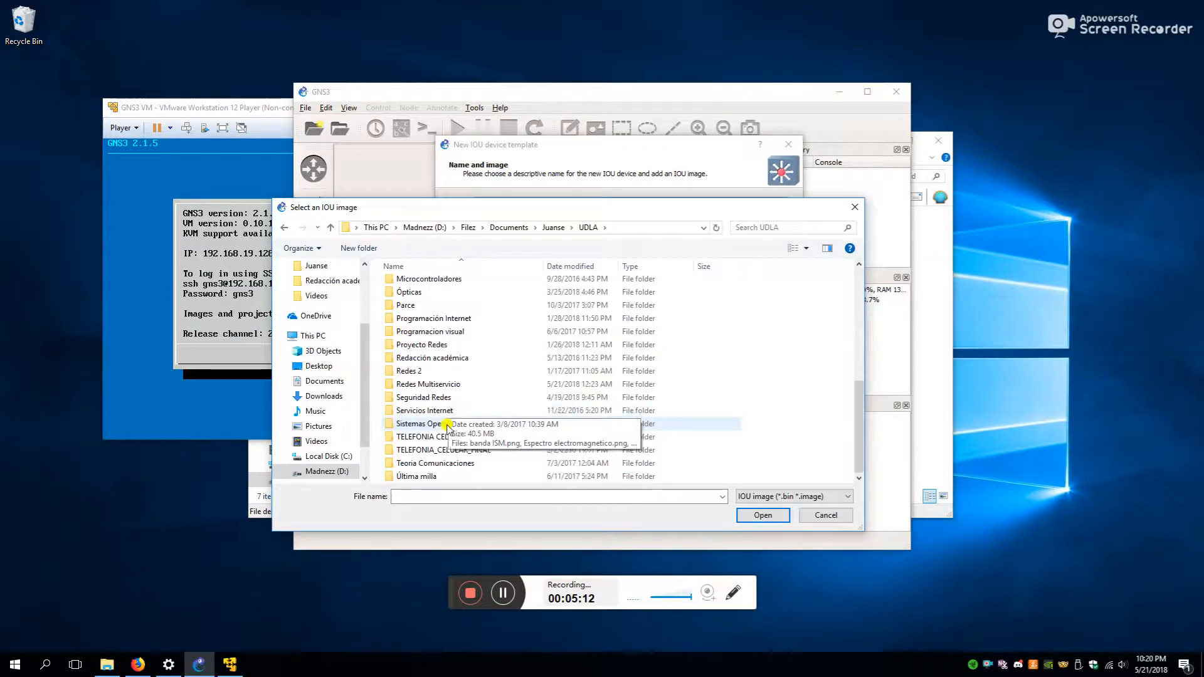
double_click(433, 385)
double_click(404, 286)
double_click(407, 289)
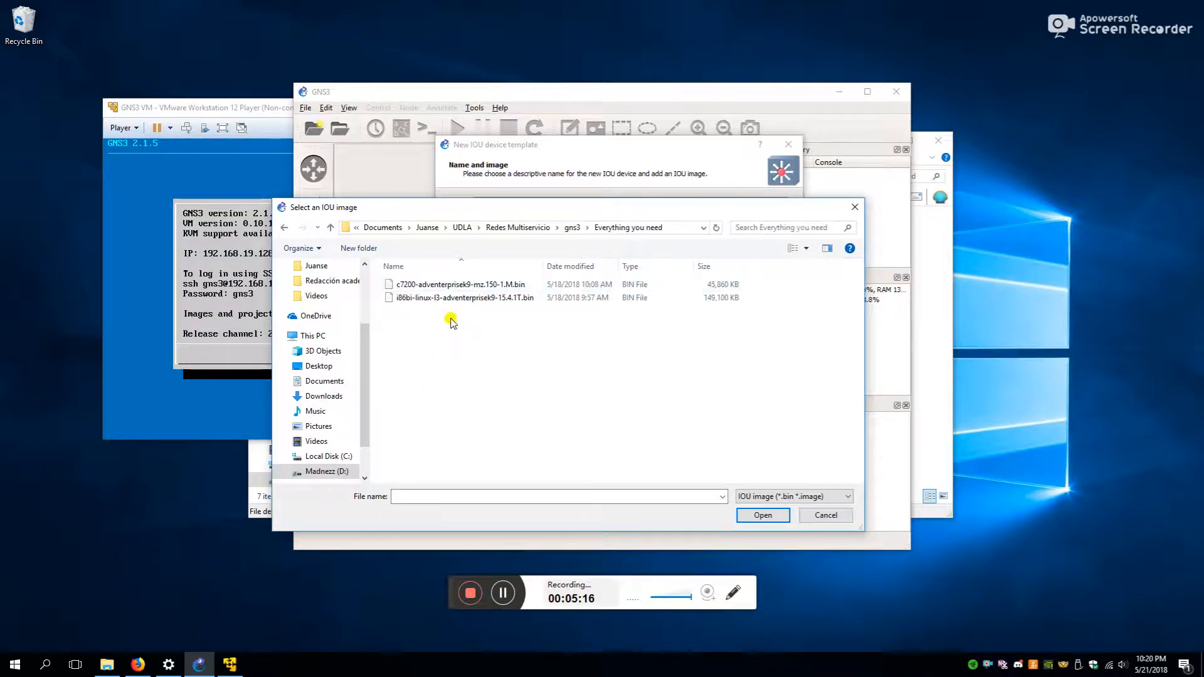
- Choose i86bi-linux-l3-adventerprisek9-15.4.1T.bin and load it into the gns3 template
left_click(434, 301)
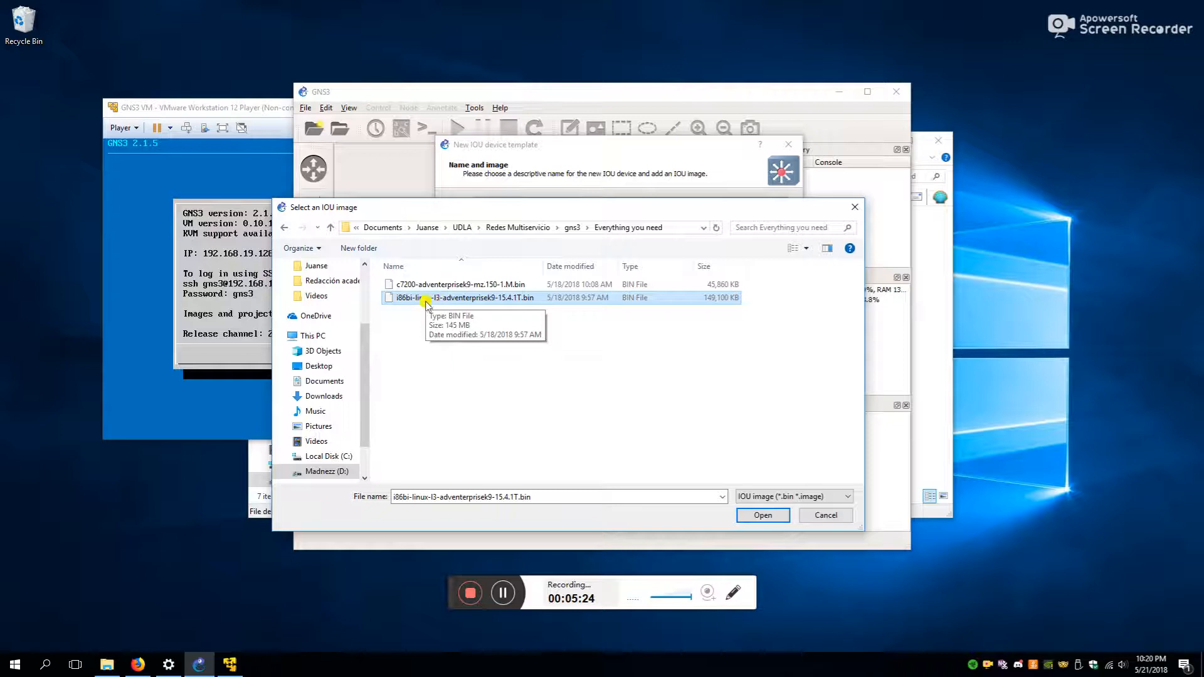
left_click(470, 286)
left_click(467, 298)
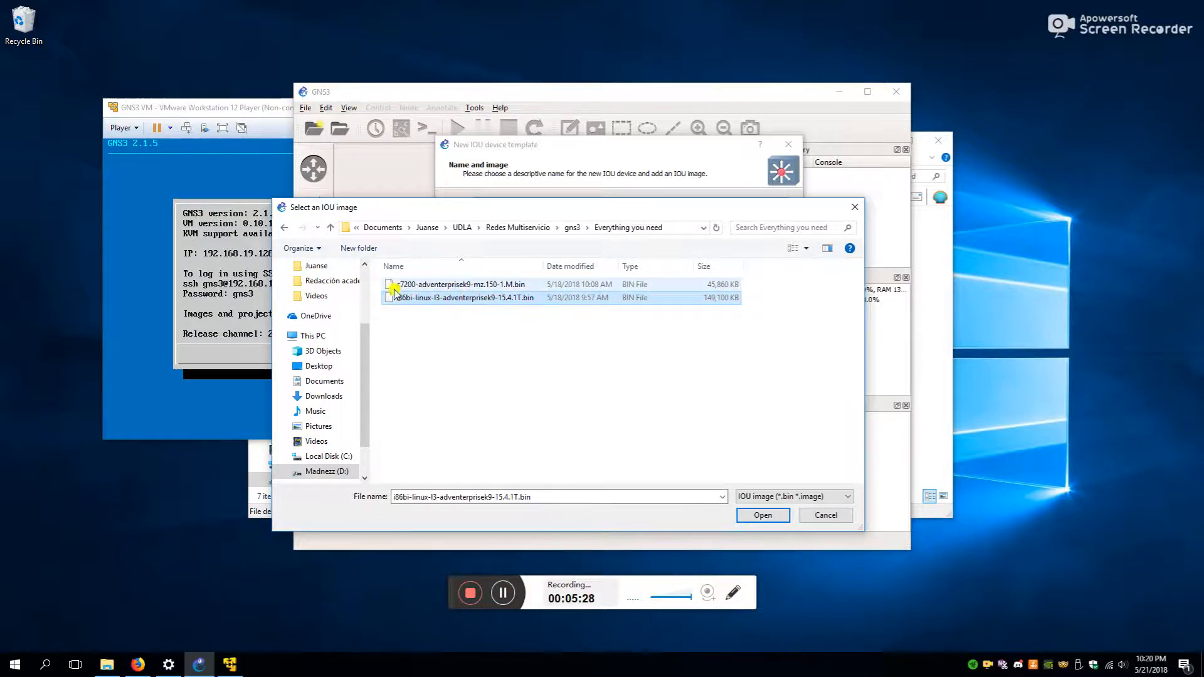
left_click(755, 514)
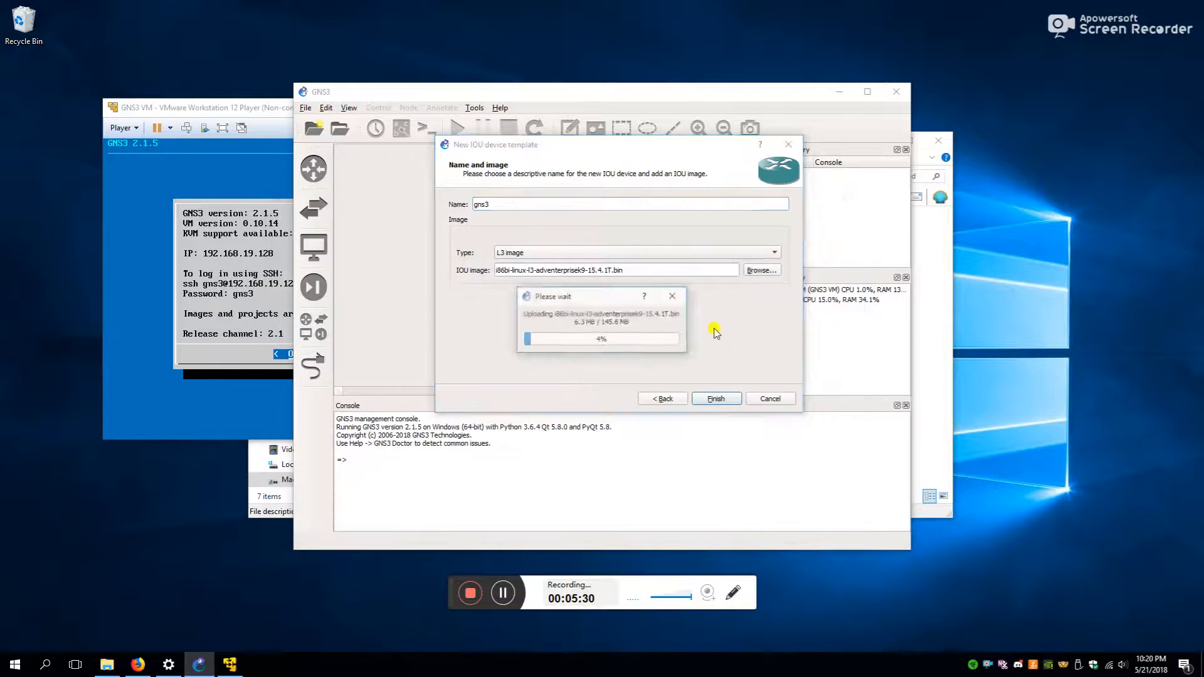
- Set the template's image type to L3 image and finish creating it
left_click_drag(590, 301, 612, 155)
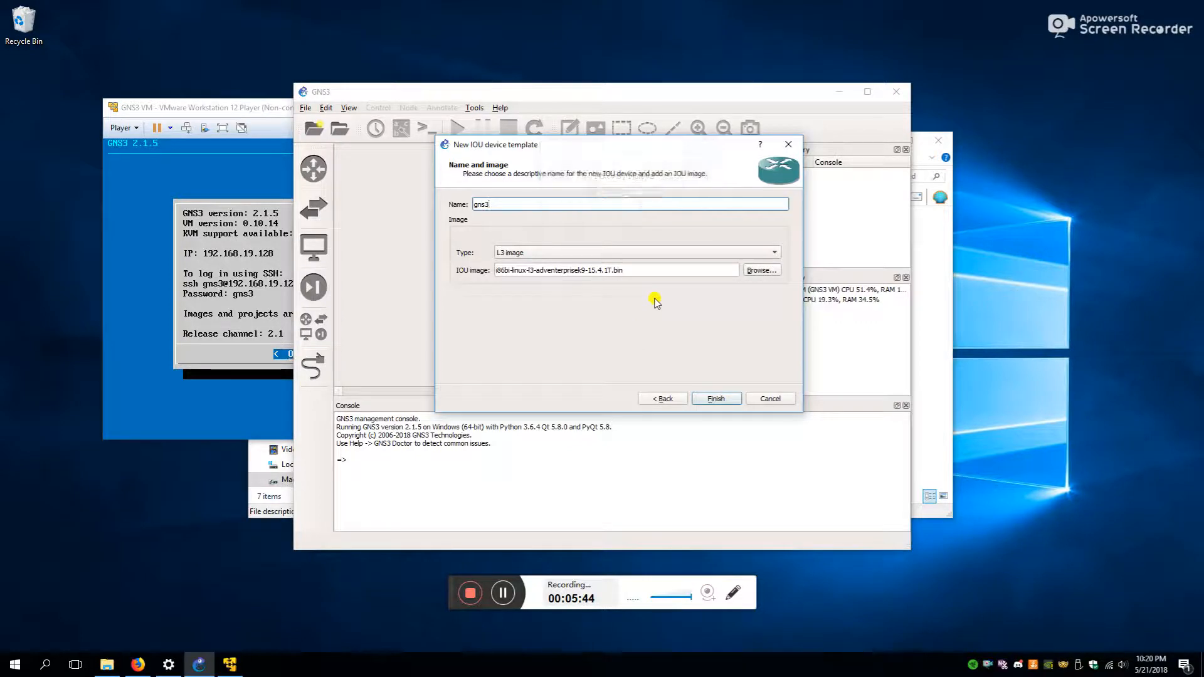
left_click(514, 253)
left_click(514, 253)
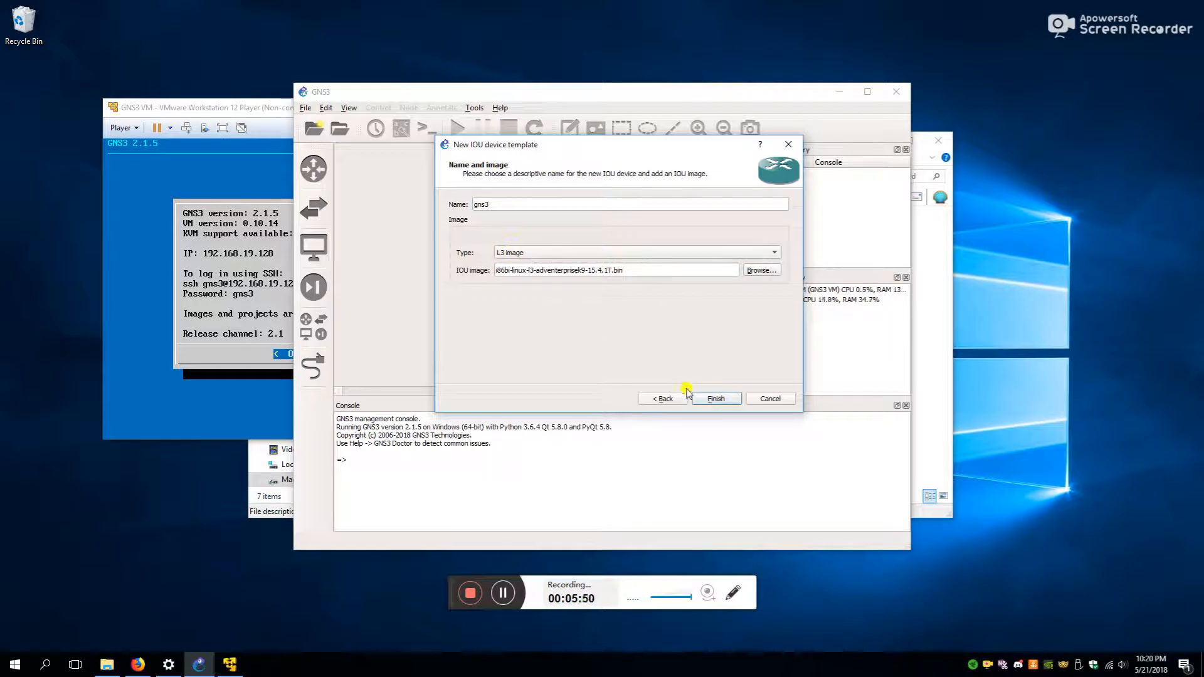
left_click(717, 399)
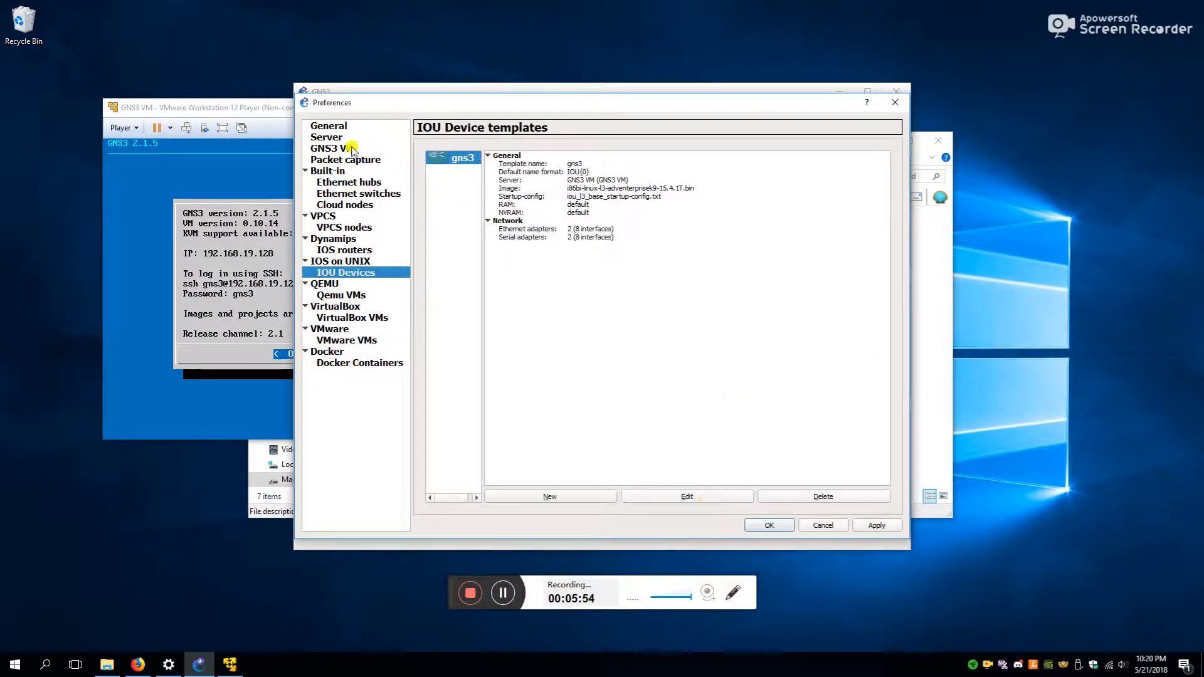
- Browse the General and GNS3 VM preferences, ending on IOS on UNIX
left_click(334, 128)
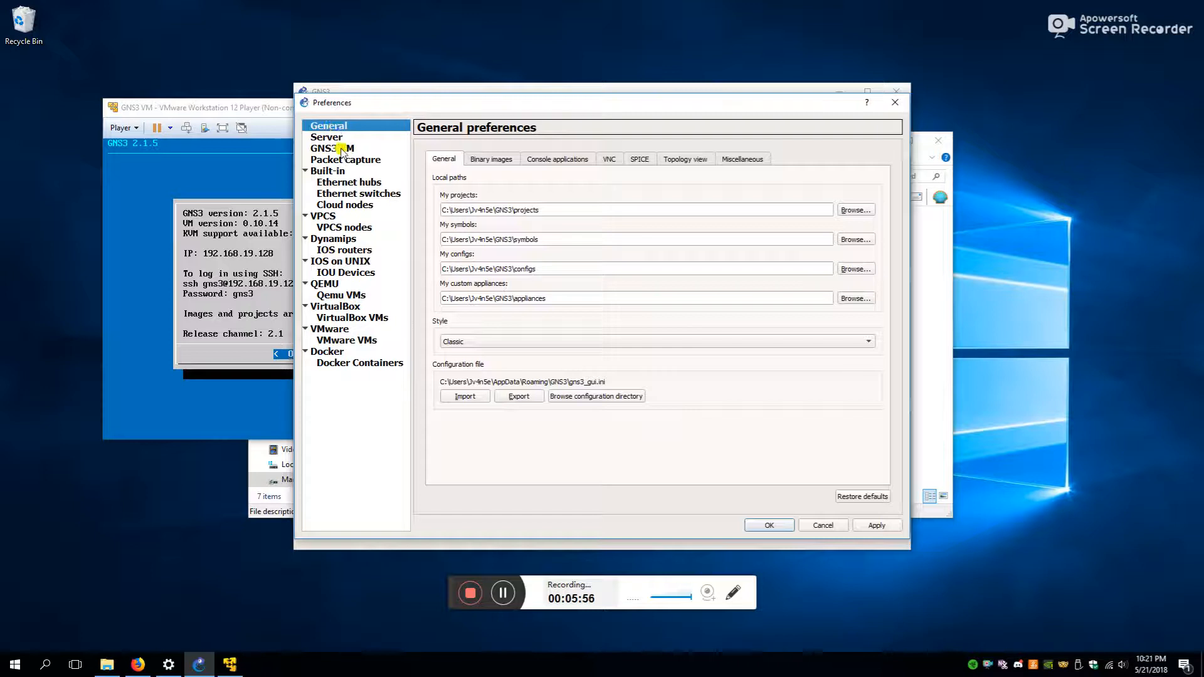
left_click(342, 149)
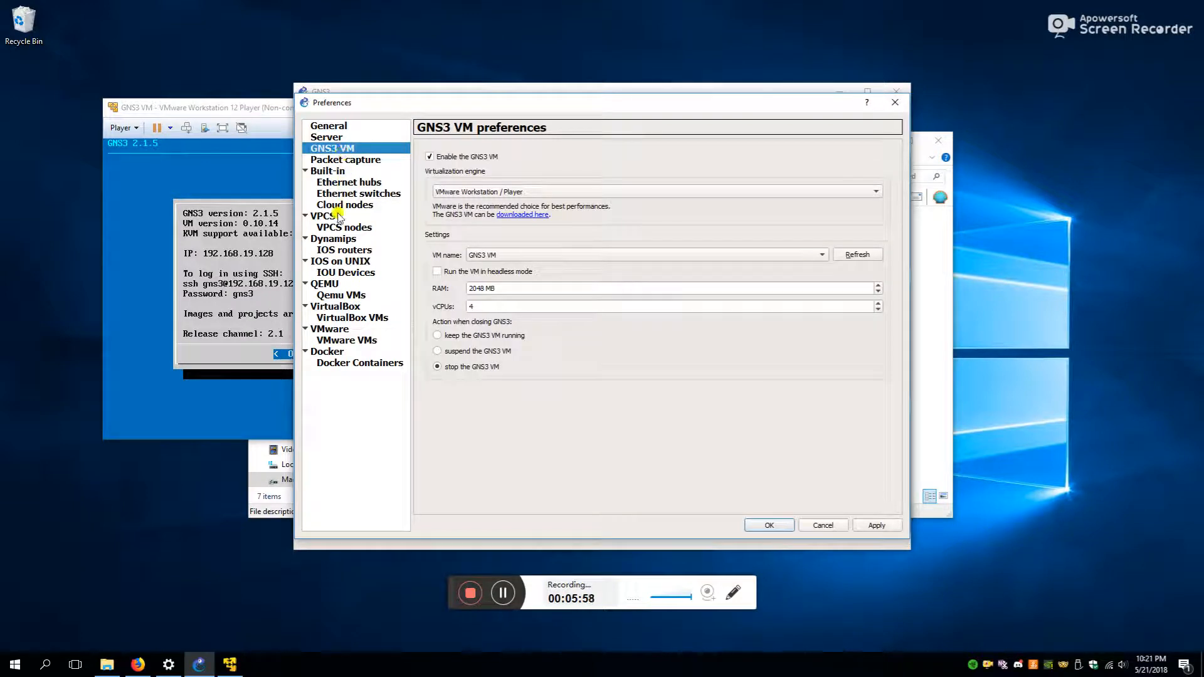
left_click(337, 262)
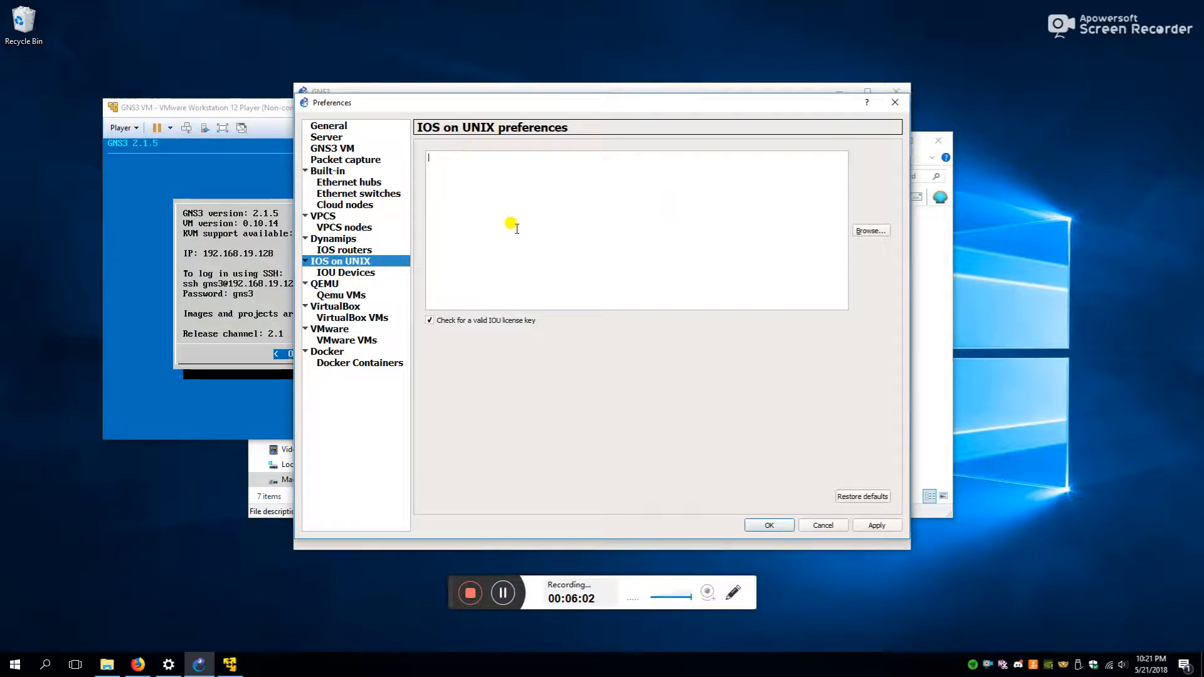
- Load iourc.txt from the Everything you need folder as the IOU licence
left_click(886, 236)
left_click_drag(392, 280, 394, 335)
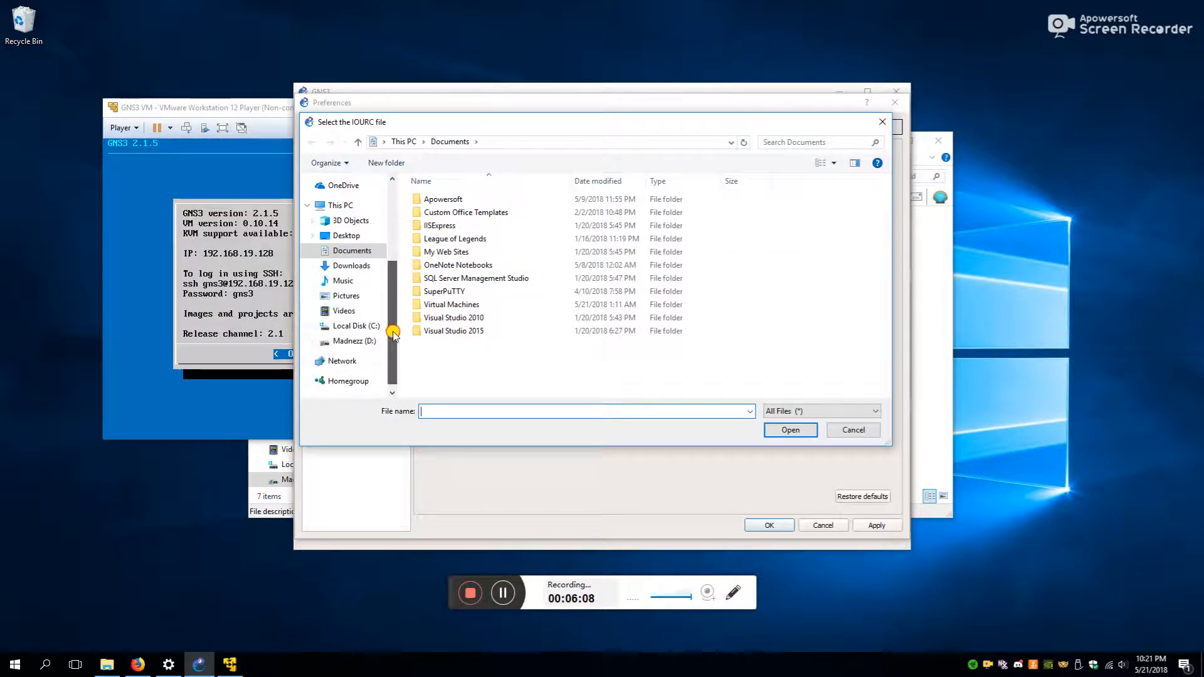
left_click(377, 342)
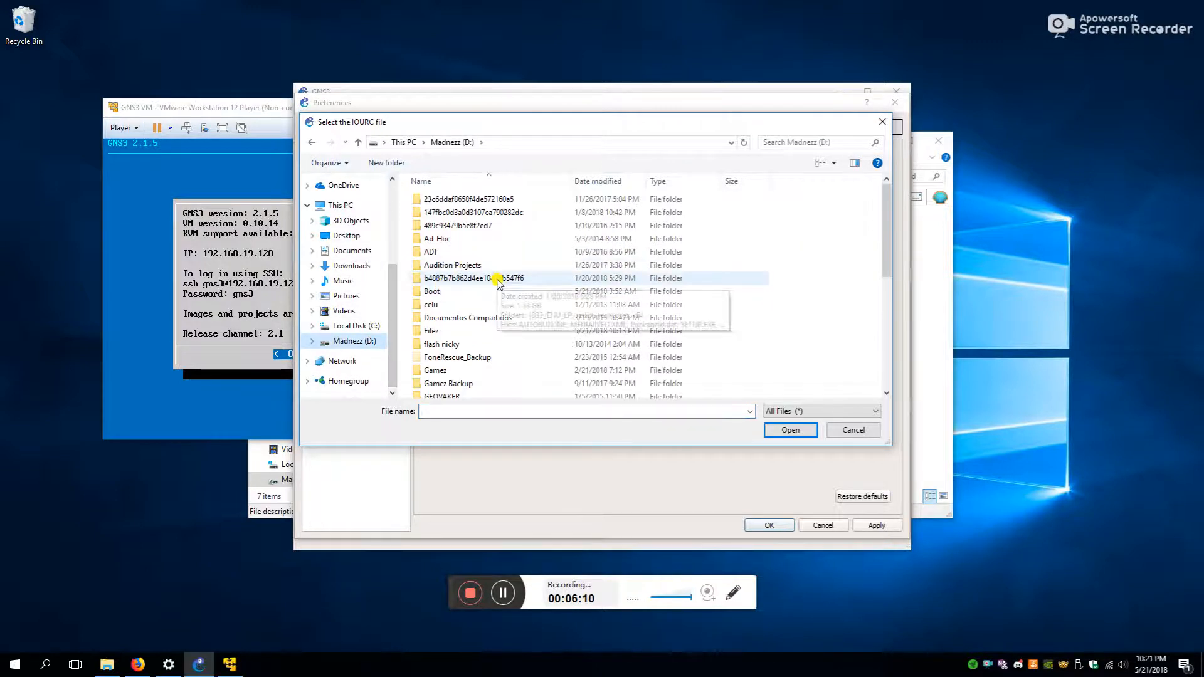
left_click_drag(395, 327, 400, 268)
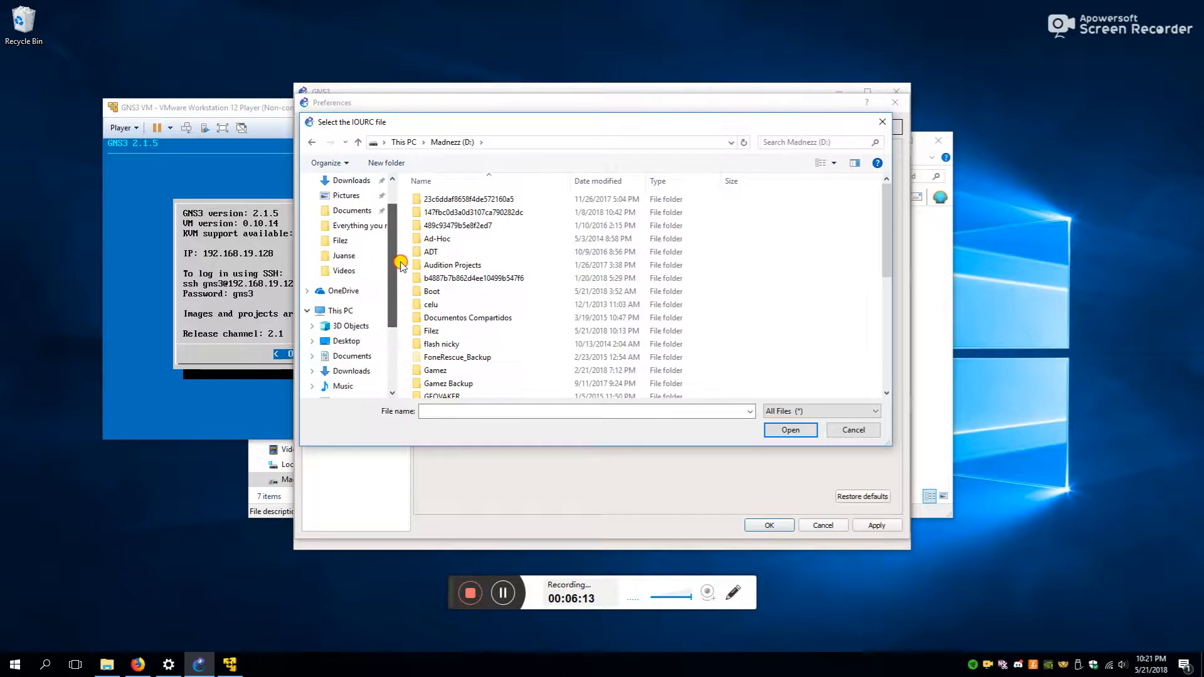
left_click(356, 226)
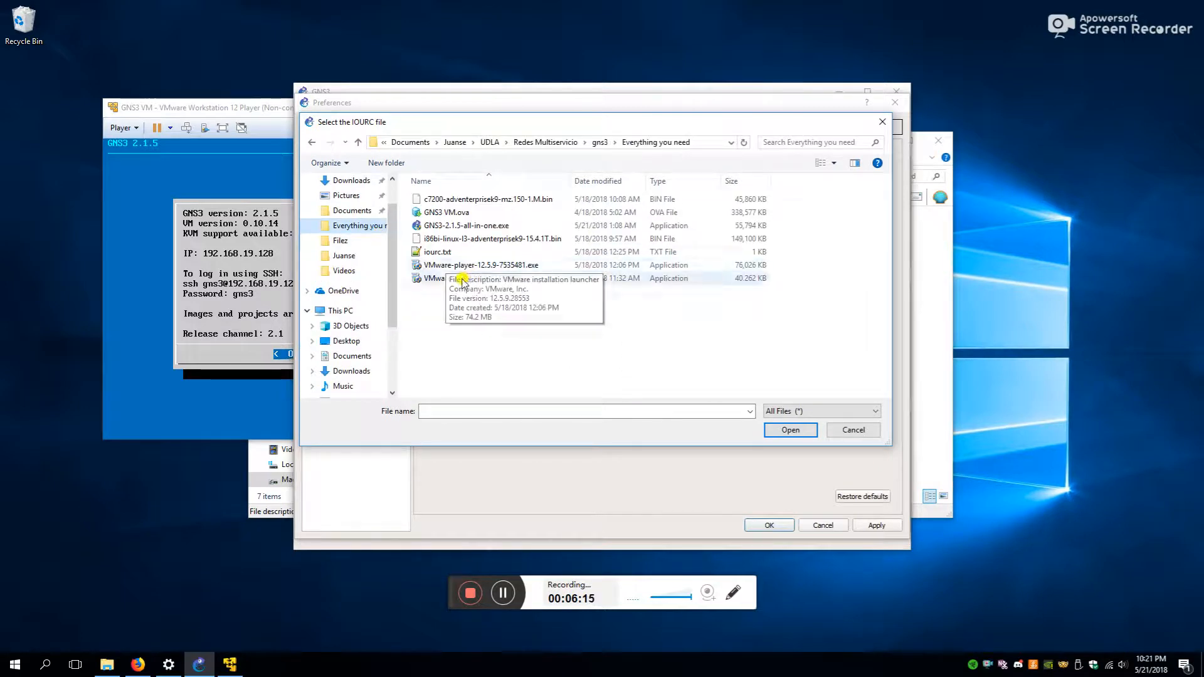
left_click(449, 253)
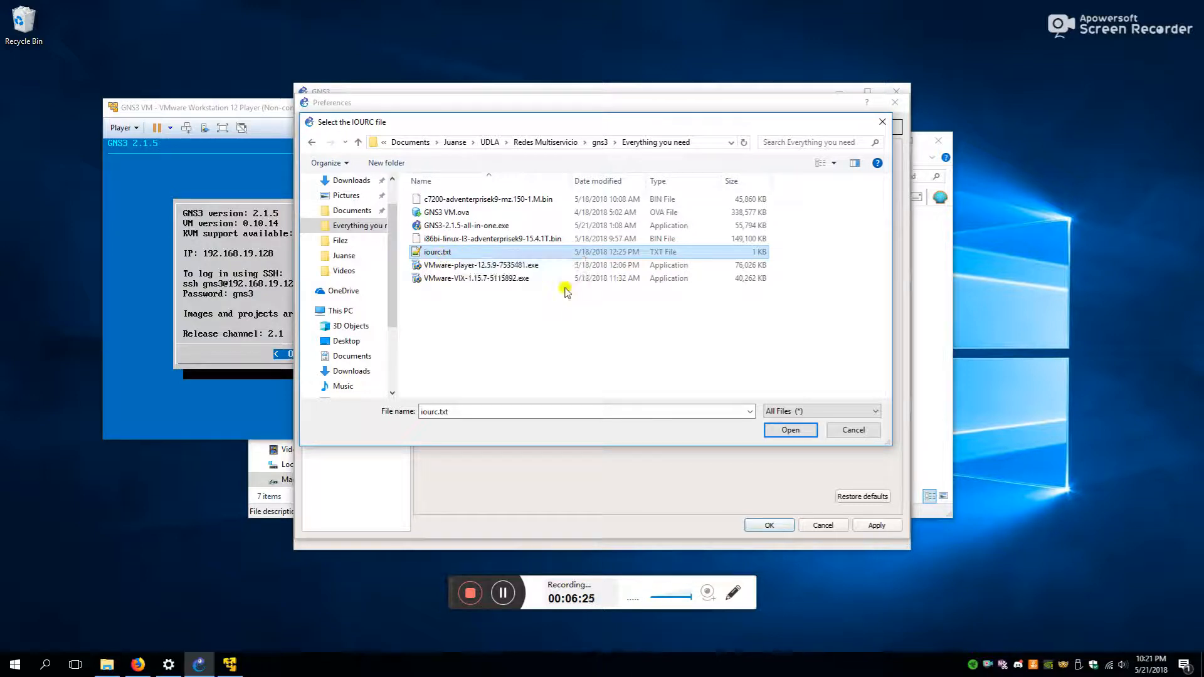
left_click(791, 430)
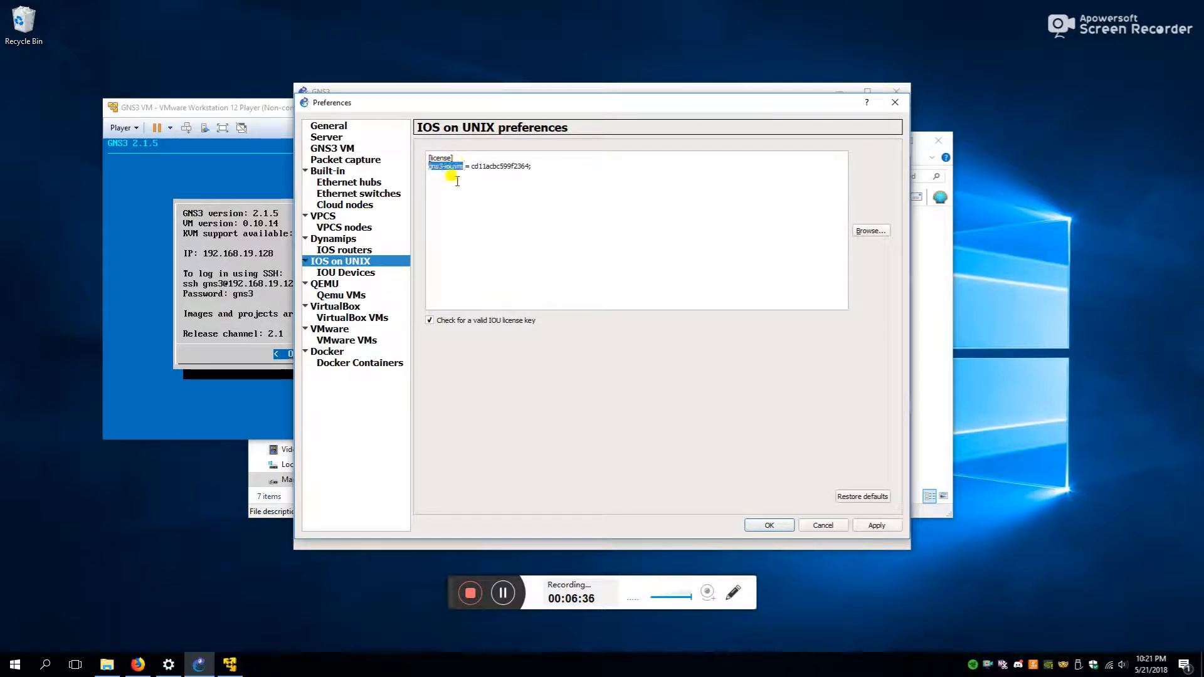
- Inspect the gns3-iouvm licence line, then apply the licence settings
left_click_drag(462, 166, 429, 167)
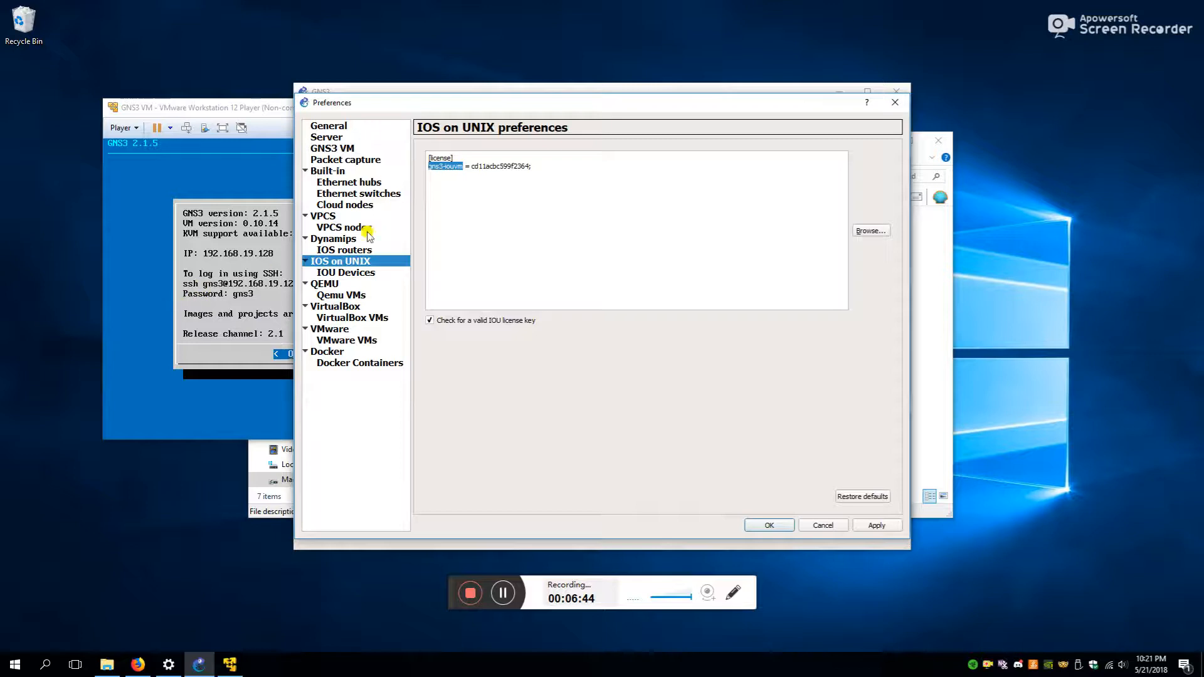
double_click(449, 167)
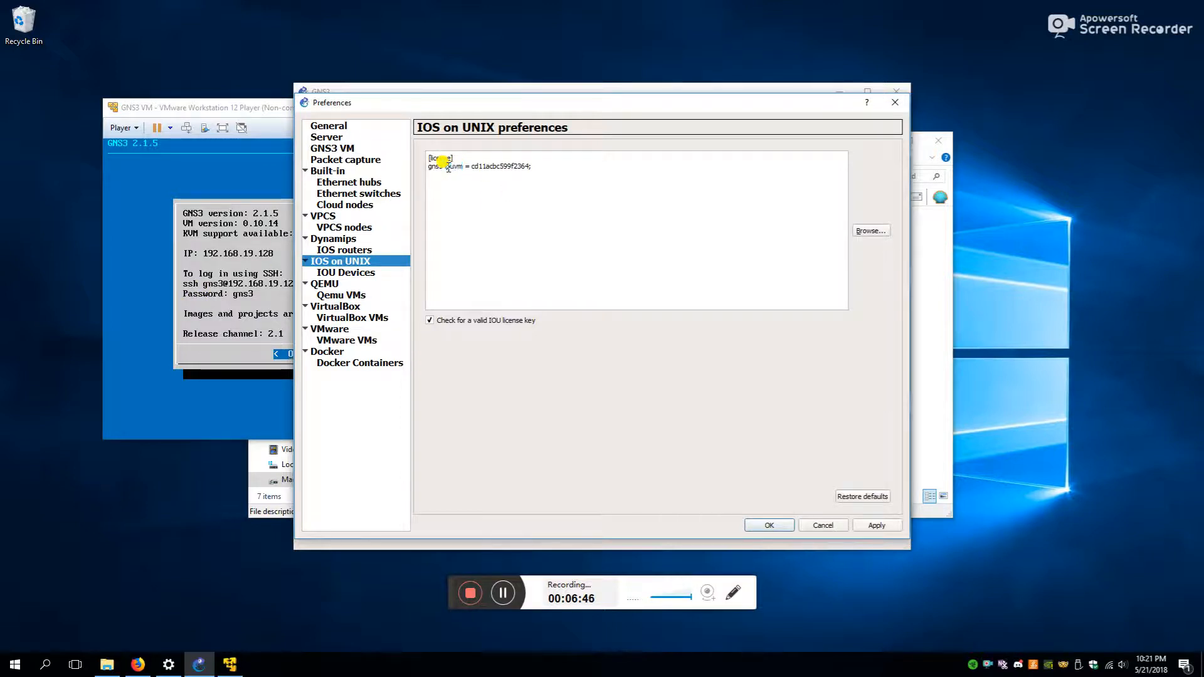
left_click_drag(429, 166, 477, 162)
left_click_drag(475, 167, 530, 168)
left_click(561, 205)
left_click(874, 525)
- Save the preferences and create a new project named 'test 2'
left_click(769, 526)
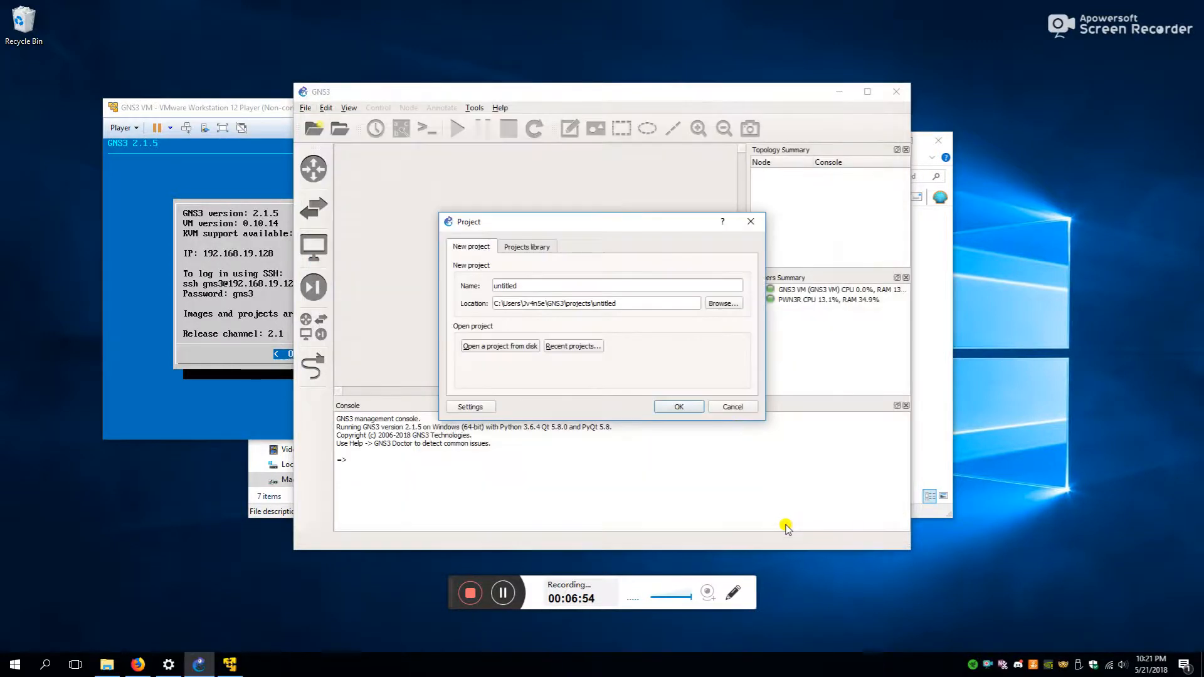
left_click(561, 287)
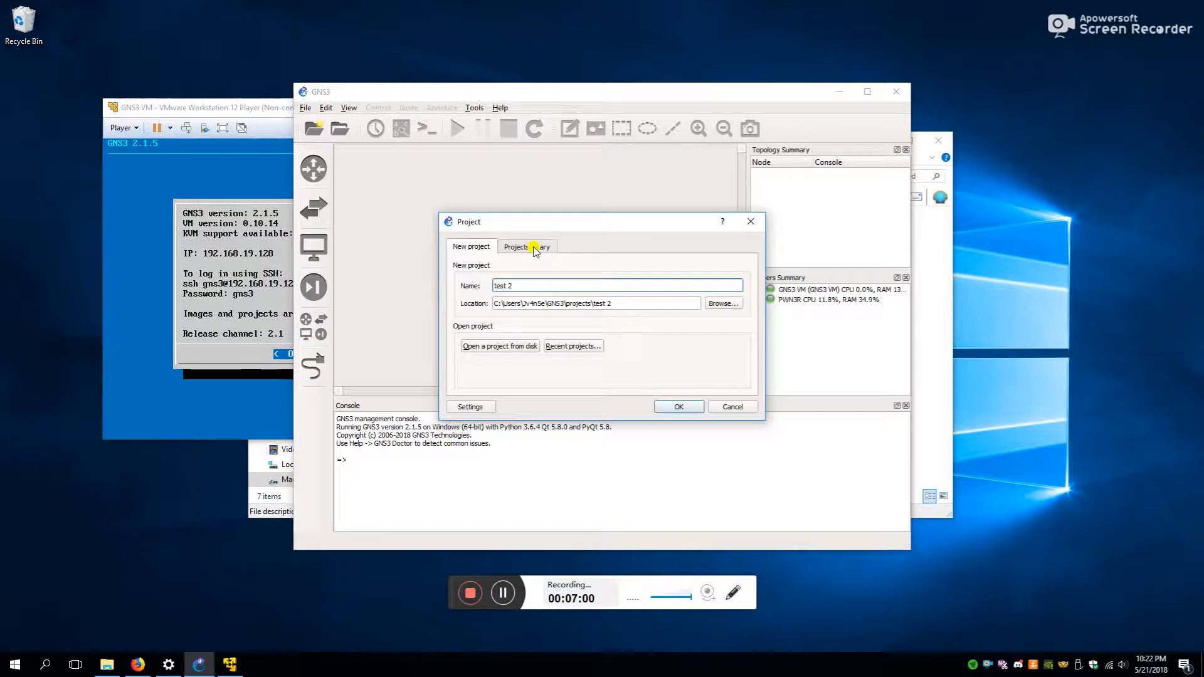
left_click(693, 404)
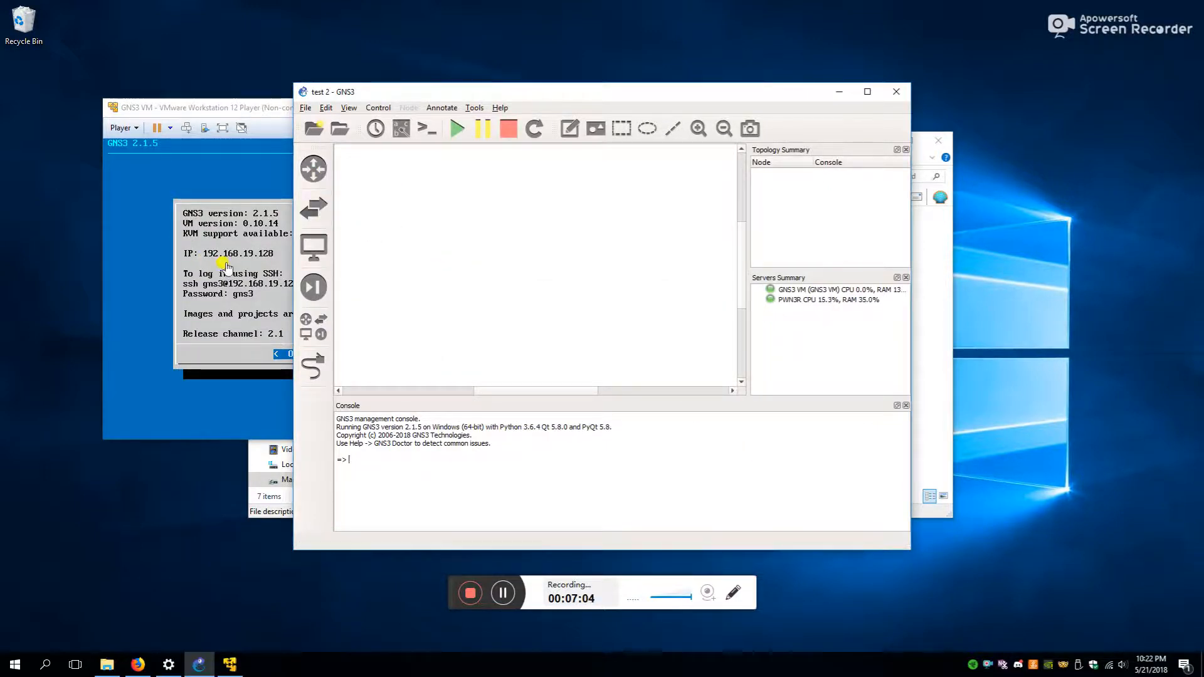
left_click(242, 326)
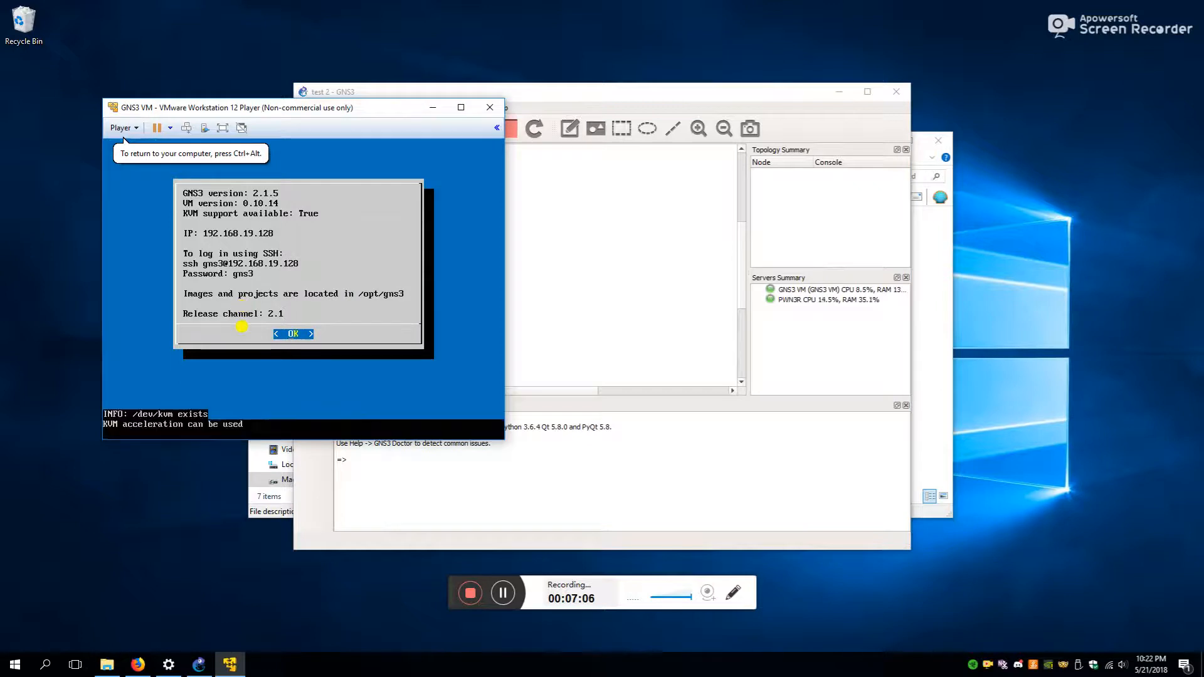
- Dismiss the GNS3 VM information screen and open its Shell option
key("Return")
key("Down")
key("Down")
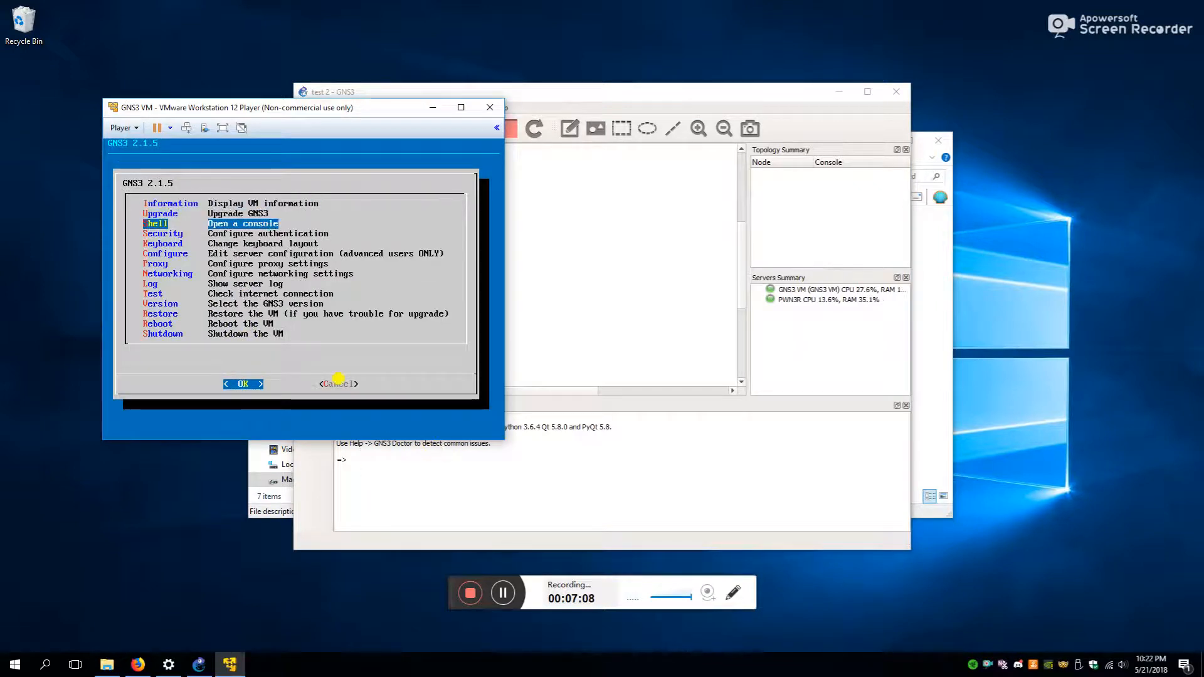
key("Return")
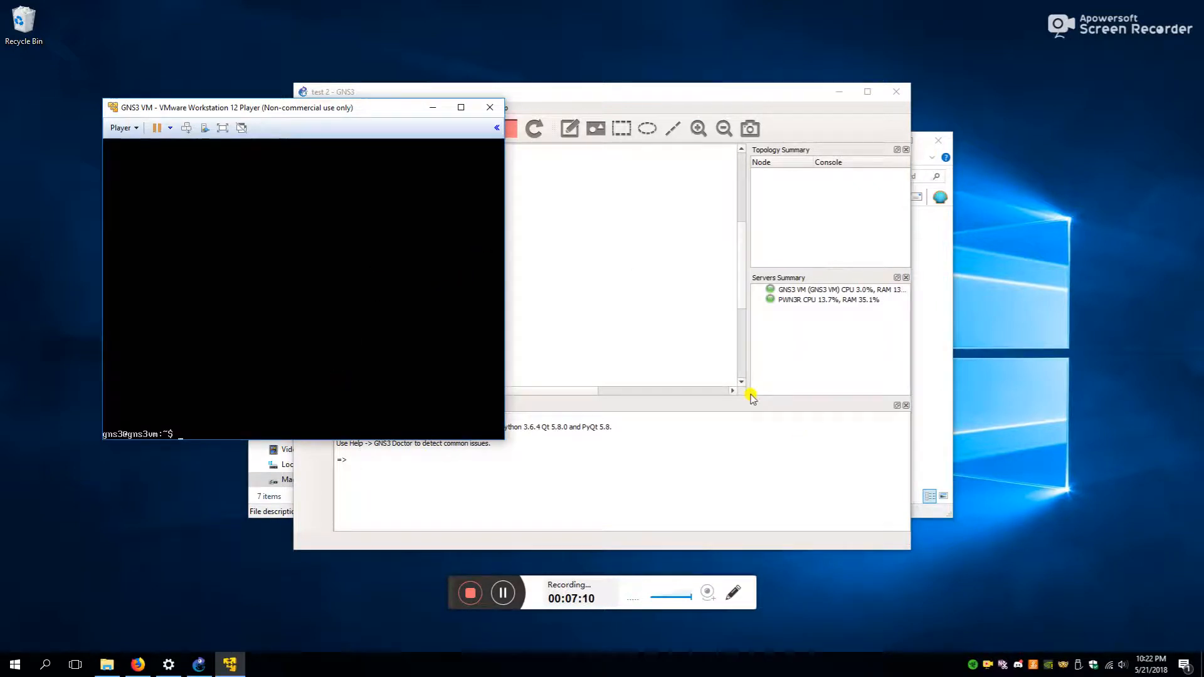
- Open iourc.txt in Notepad++ and place it beside the VM shell console
left_click(655, 290)
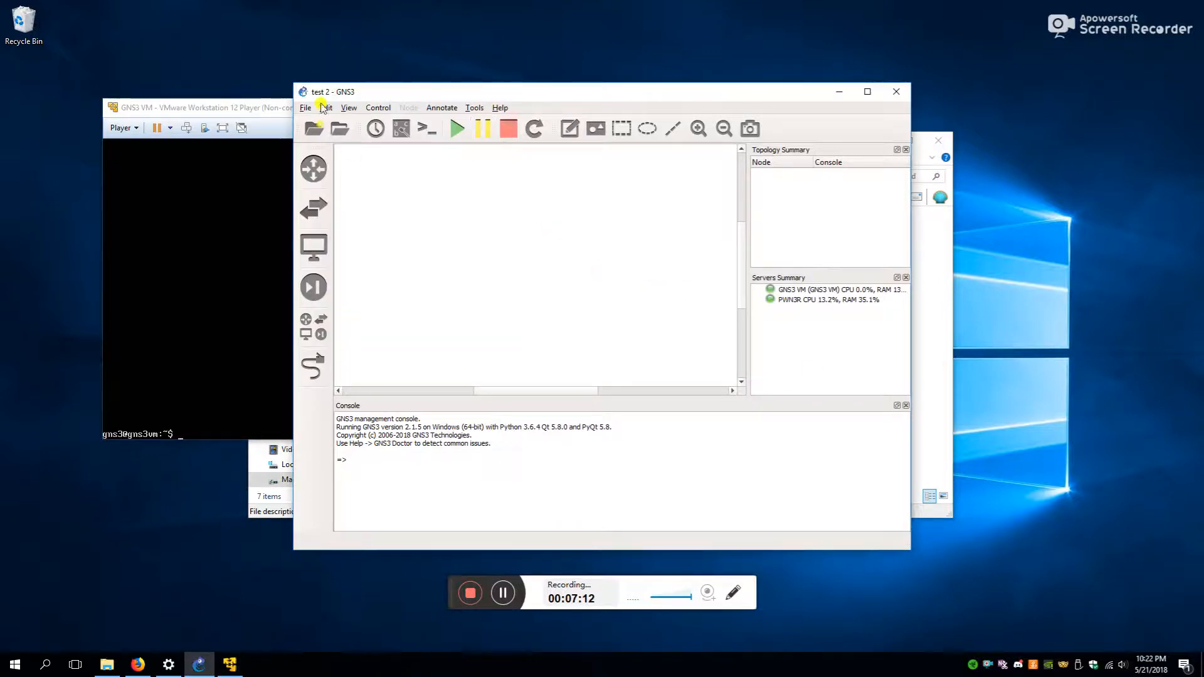
left_click(117, 669)
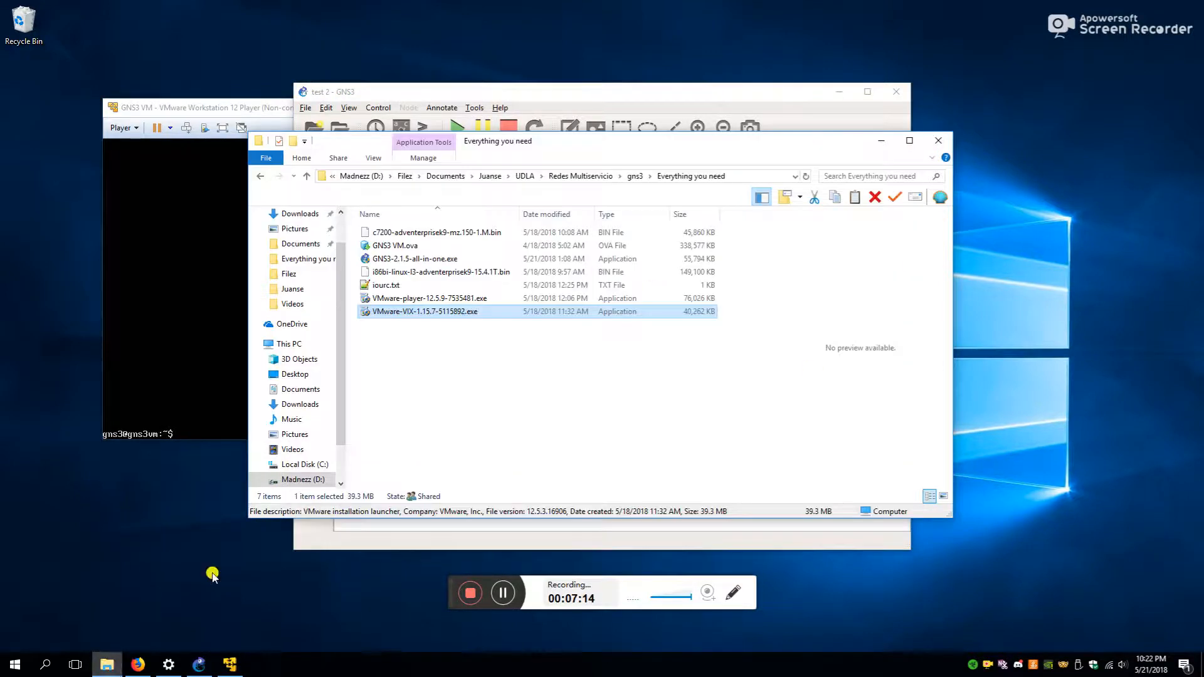
double_click(384, 286)
left_click_drag(256, 356, 198, 361)
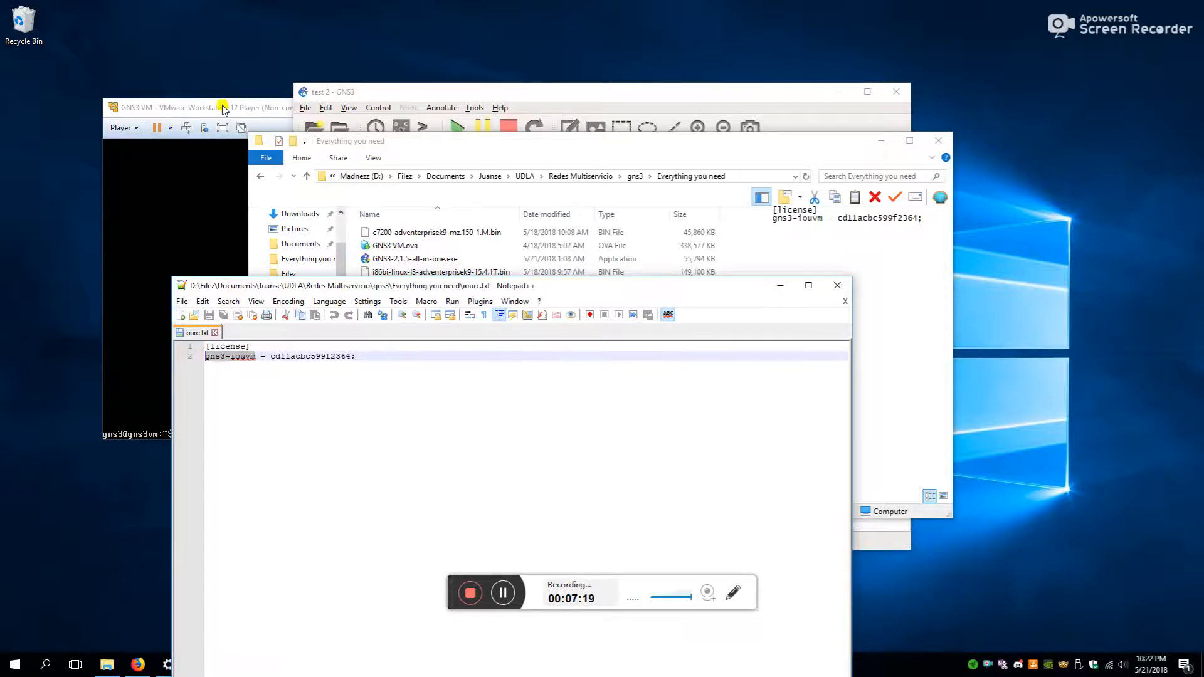
left_click_drag(416, 293, 236, 164)
left_click_drag(232, 114, 638, 242)
key("Return")
key("Return")
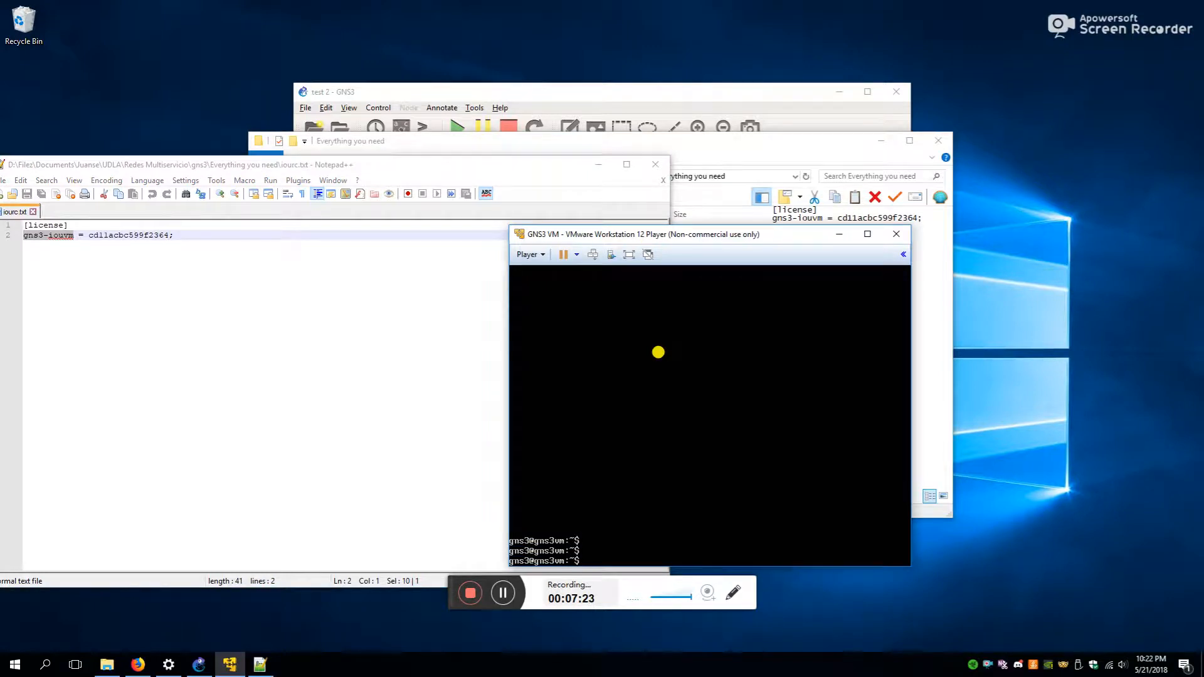
- As root via sudo su, set the hostname to gns3-iouvm and open /etc/hostname in nano
type("sudo su")
key("Return")
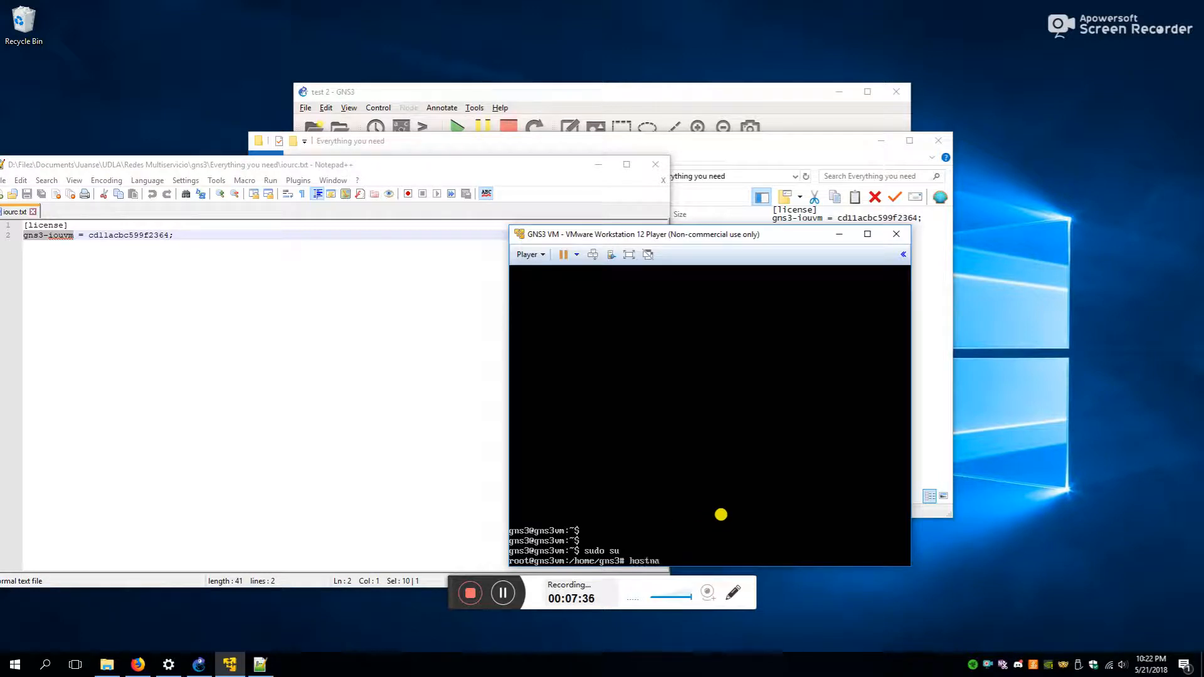
key("BackSpace")
key("BackSpace")
key("BackSpace")
key("BackSpace")
key("BackSpace")
key("BackSpace")
key("BackSpace")
key("BackSpace")
key("Return")
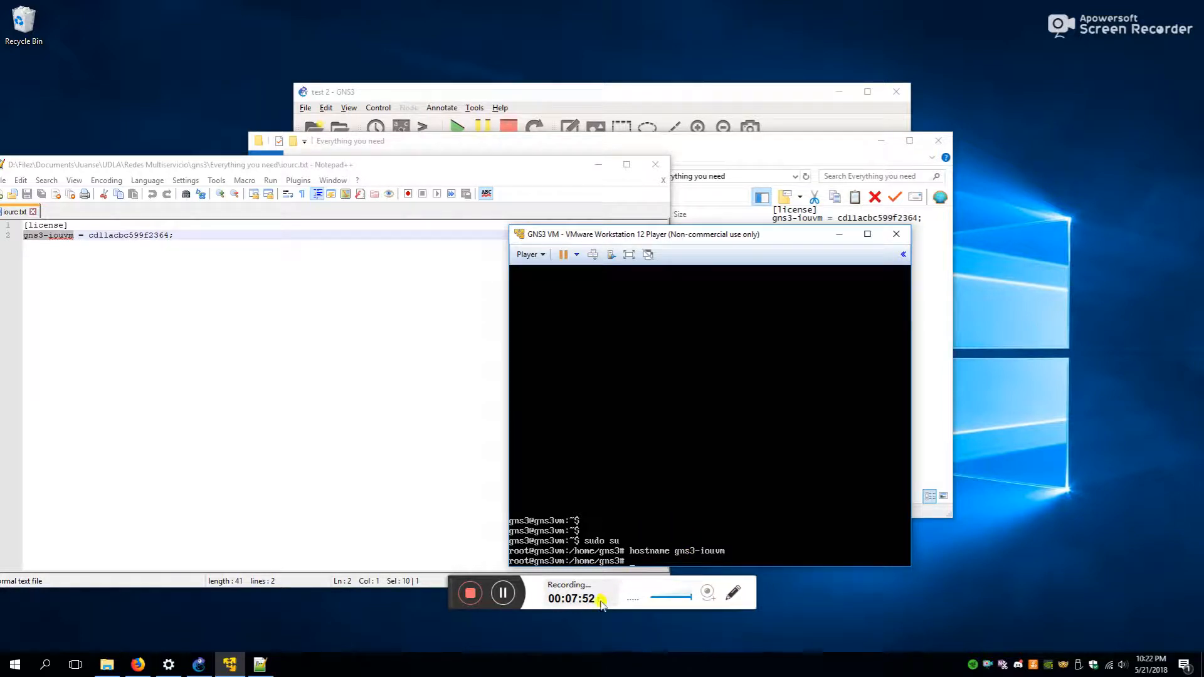
left_click(503, 593)
left_click(503, 593)
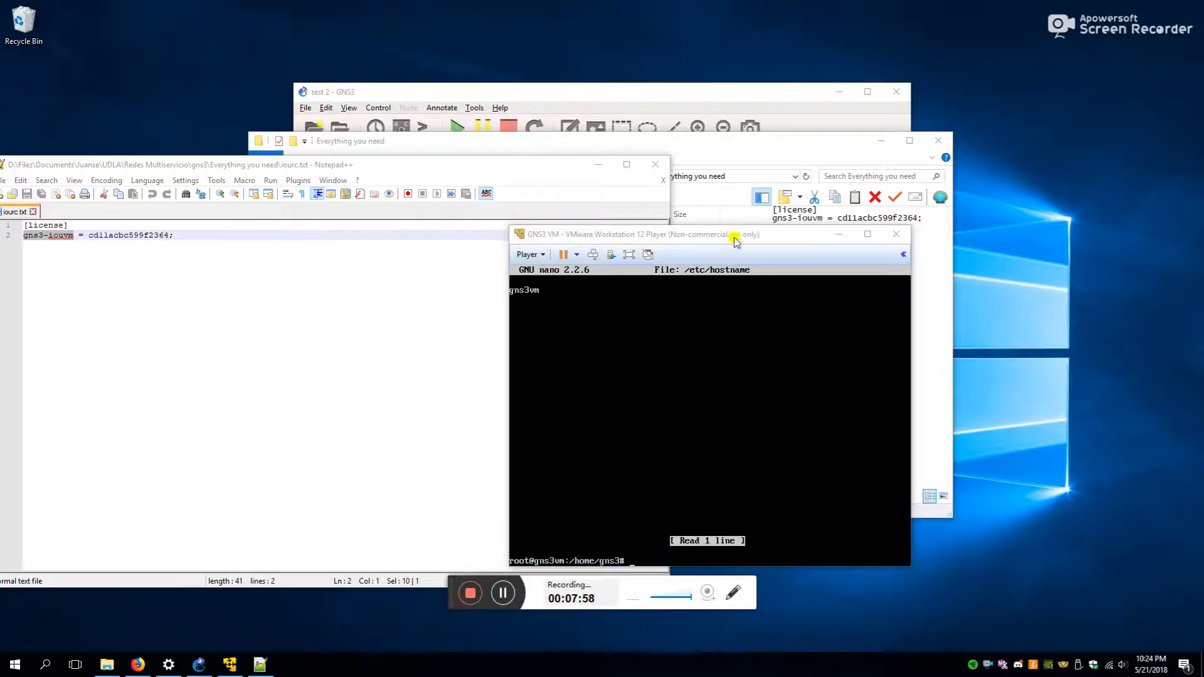
- Change /etc/hostname from gns3vm to gns3-iouvm and save it in nano
left_click_drag(735, 241, 704, 158)
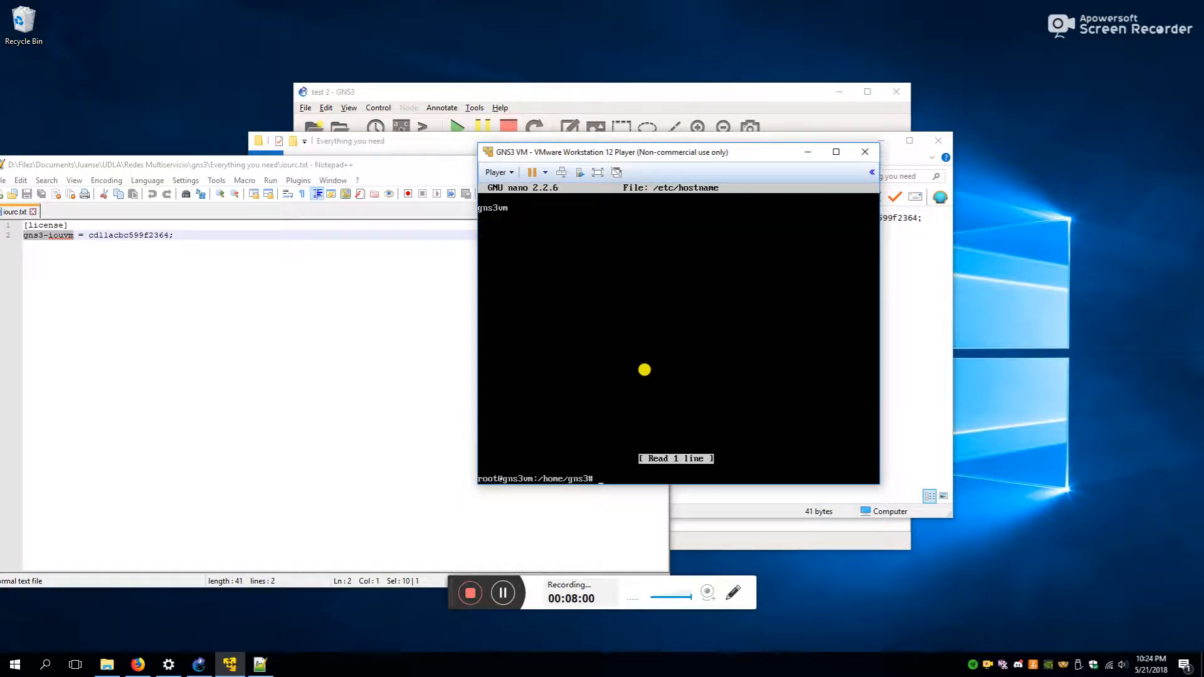
key("Up")
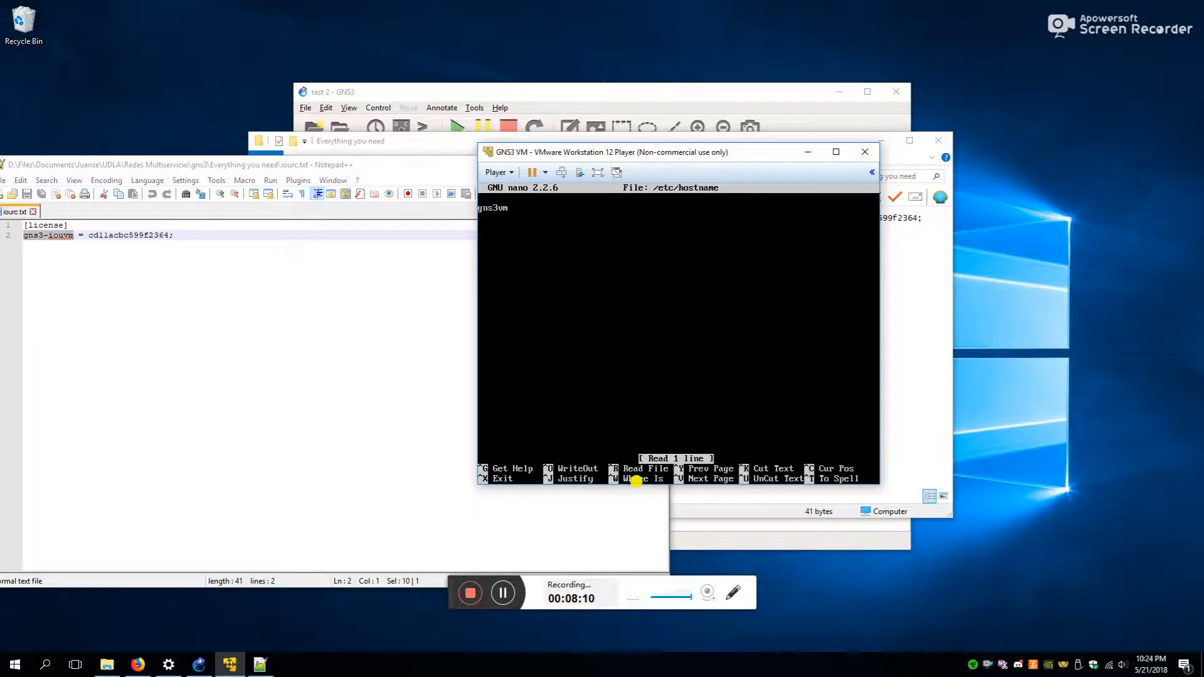
key("Delete")
key("Delete")
key("ctrl+x")
key("y")
key("Return")
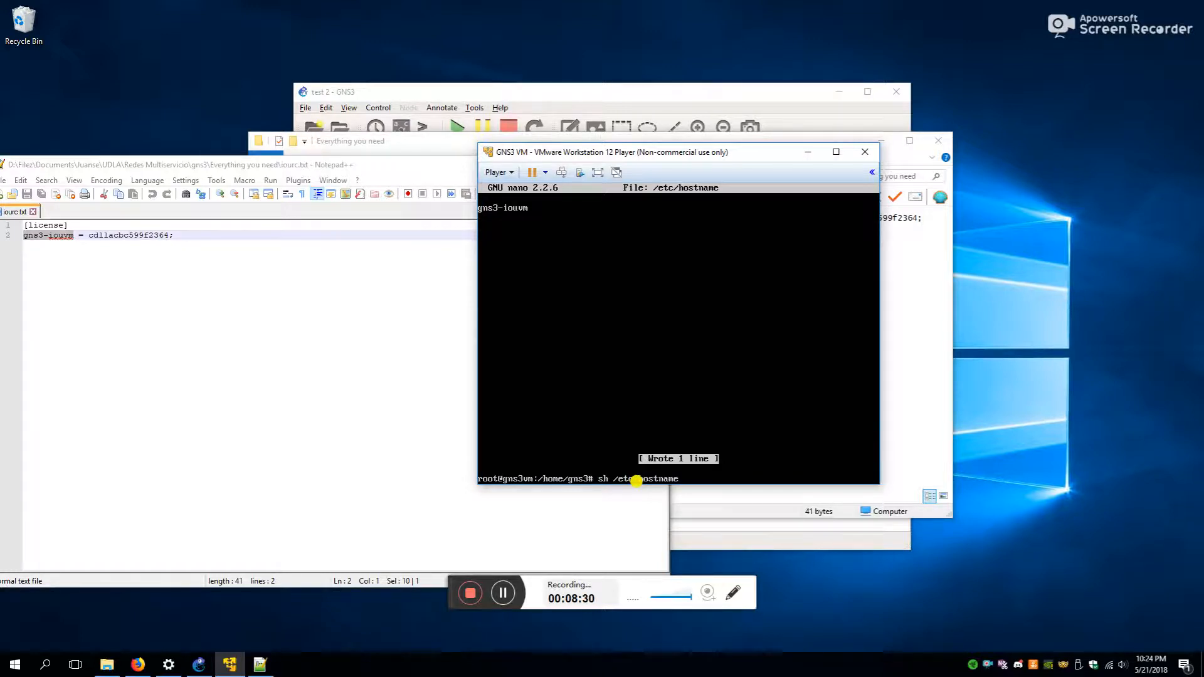
key("Tab")
key("Tab")
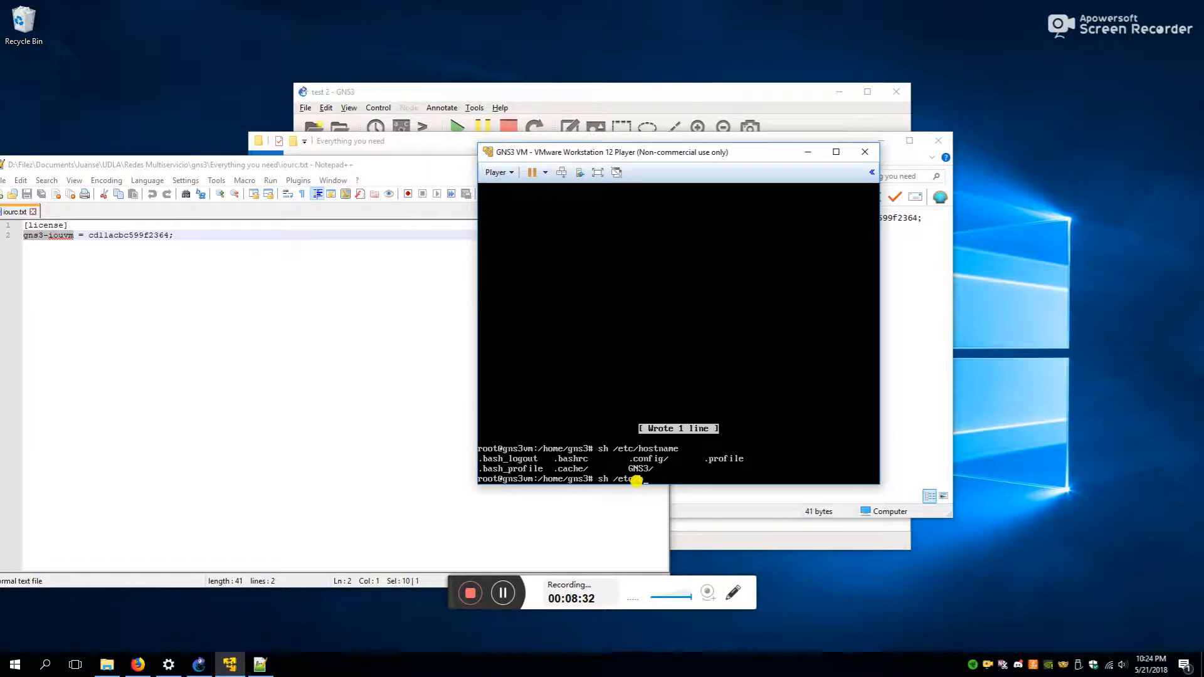
key("Return")
key("Return")
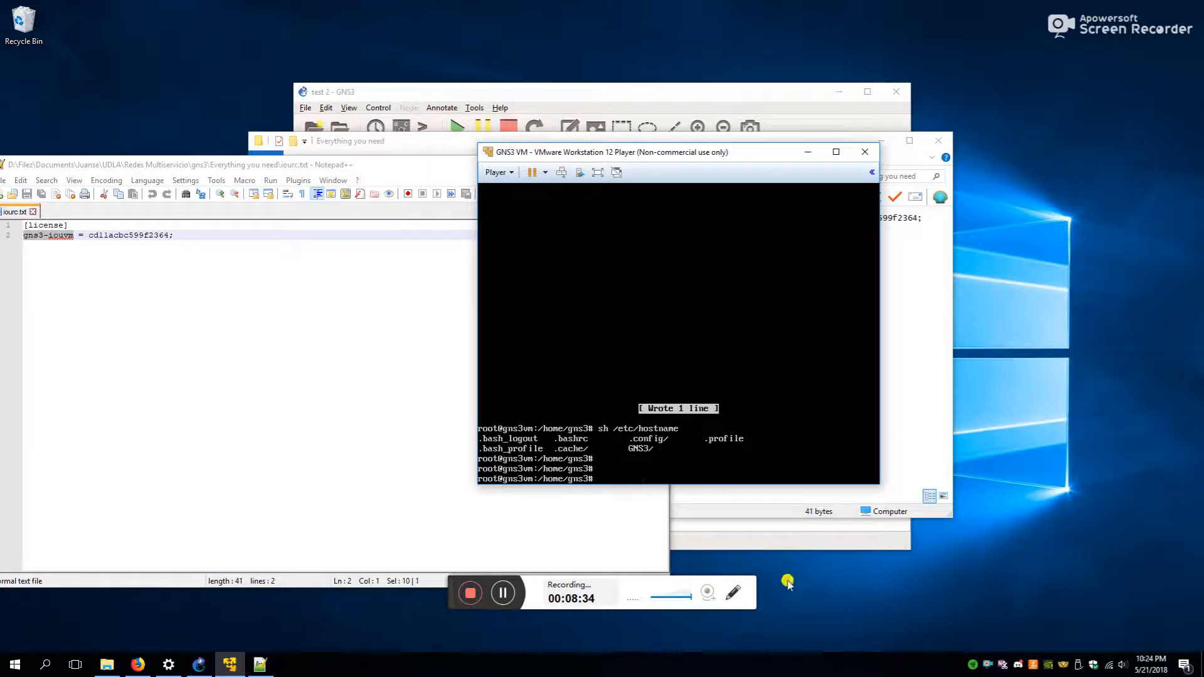
- Show All devices in GNS3 filtered to installed appliances
left_click(199, 659)
left_click_drag(616, 94, 442, 93)
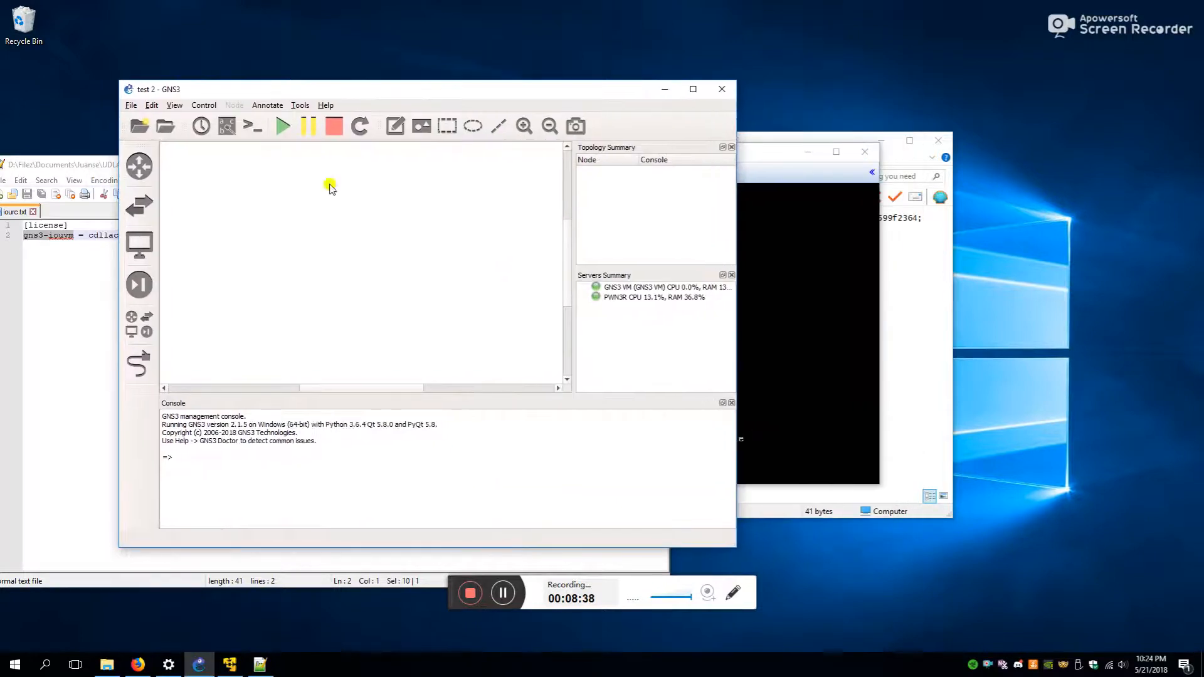
left_click(139, 323)
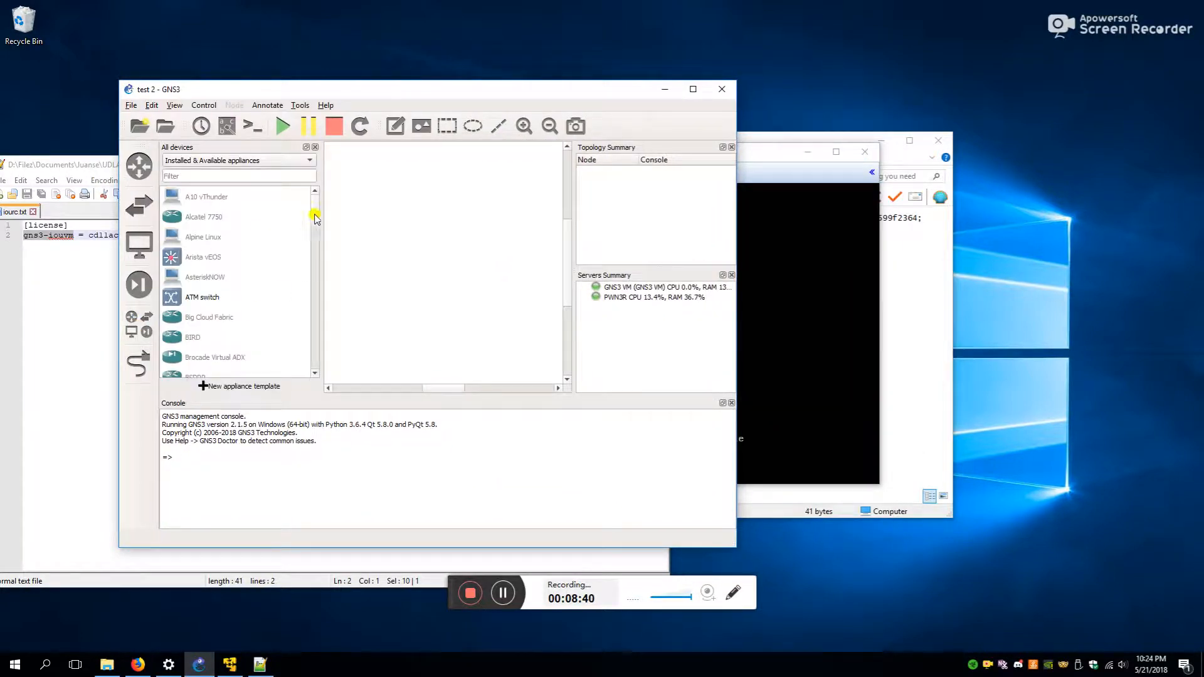
mouse_move(319, 204)
left_mouse_down()
mouse_move(307, 311)
mouse_move(310, 184)
left_mouse_up()
left_click(258, 161)
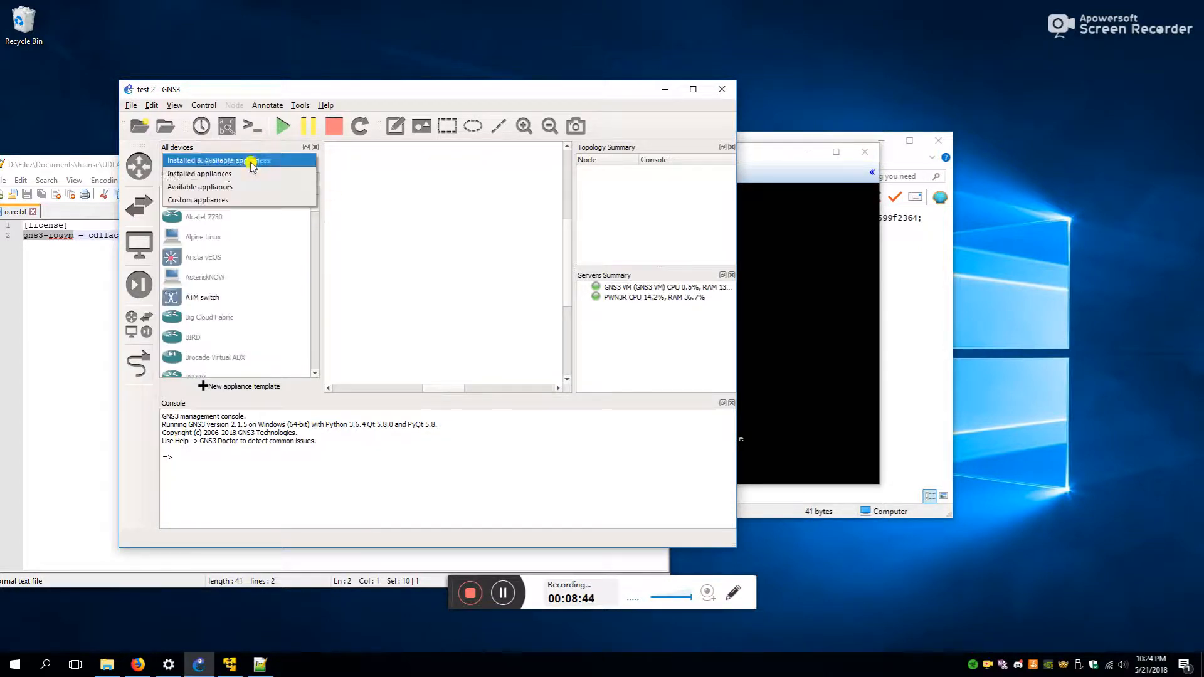
left_click(220, 175)
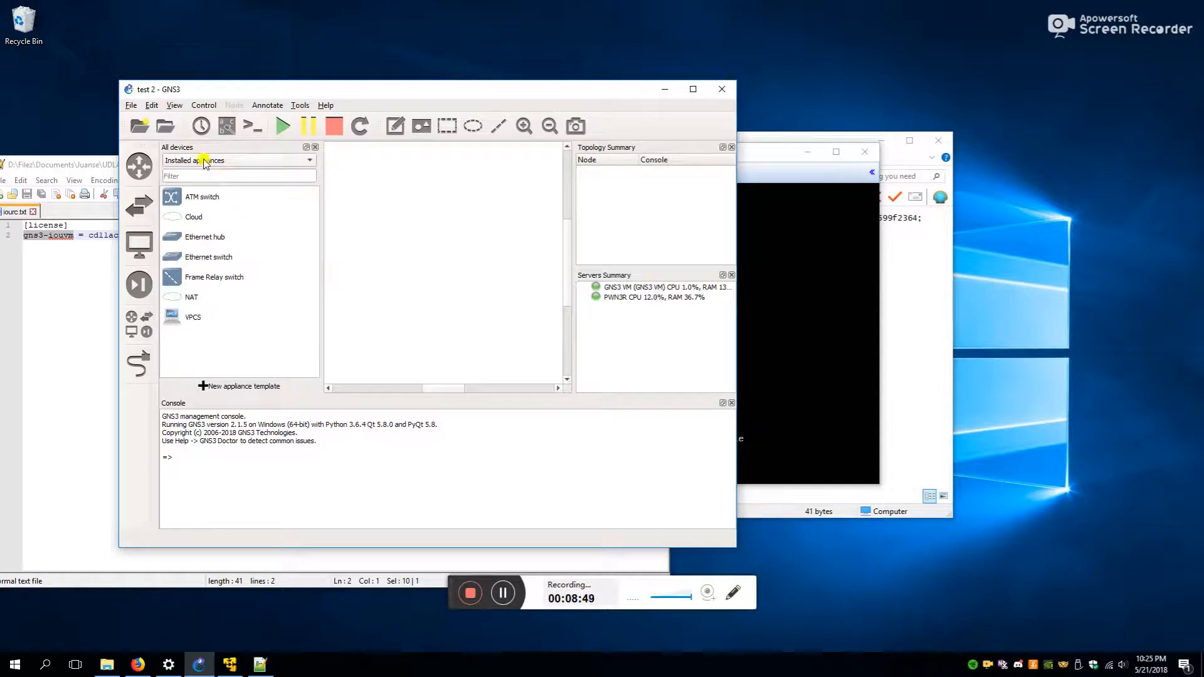
left_click(138, 169)
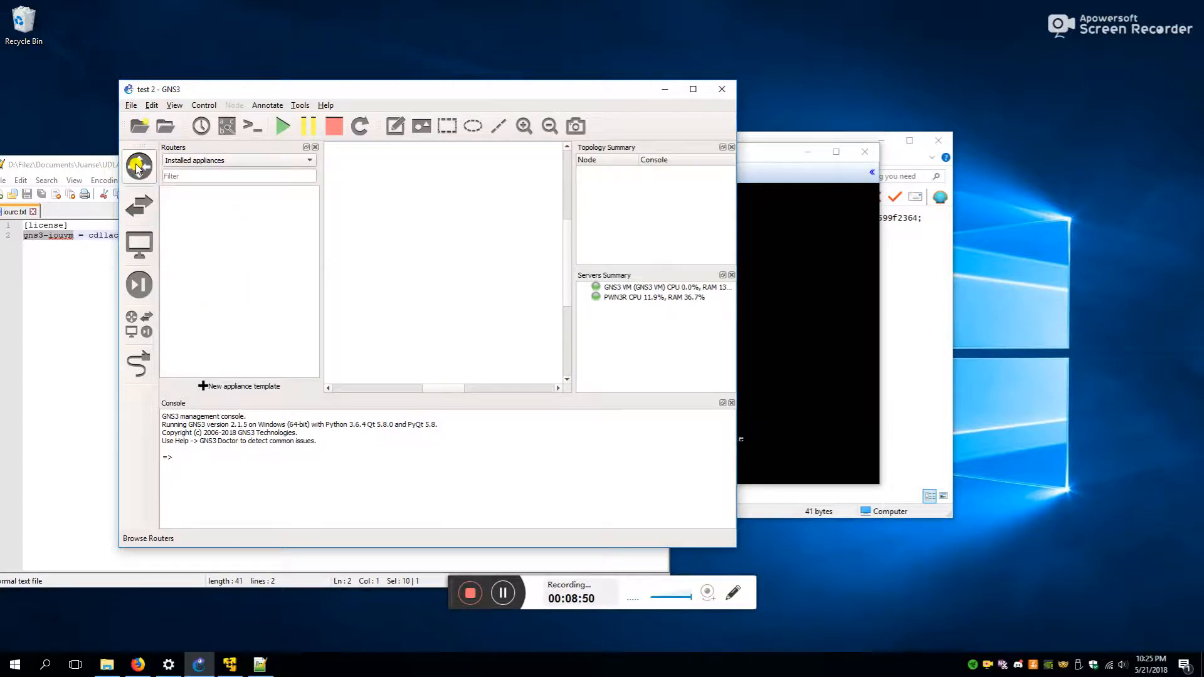
- Open Edit > Preferences at the IOS on UNIX IOU Devices page
left_click(130, 105)
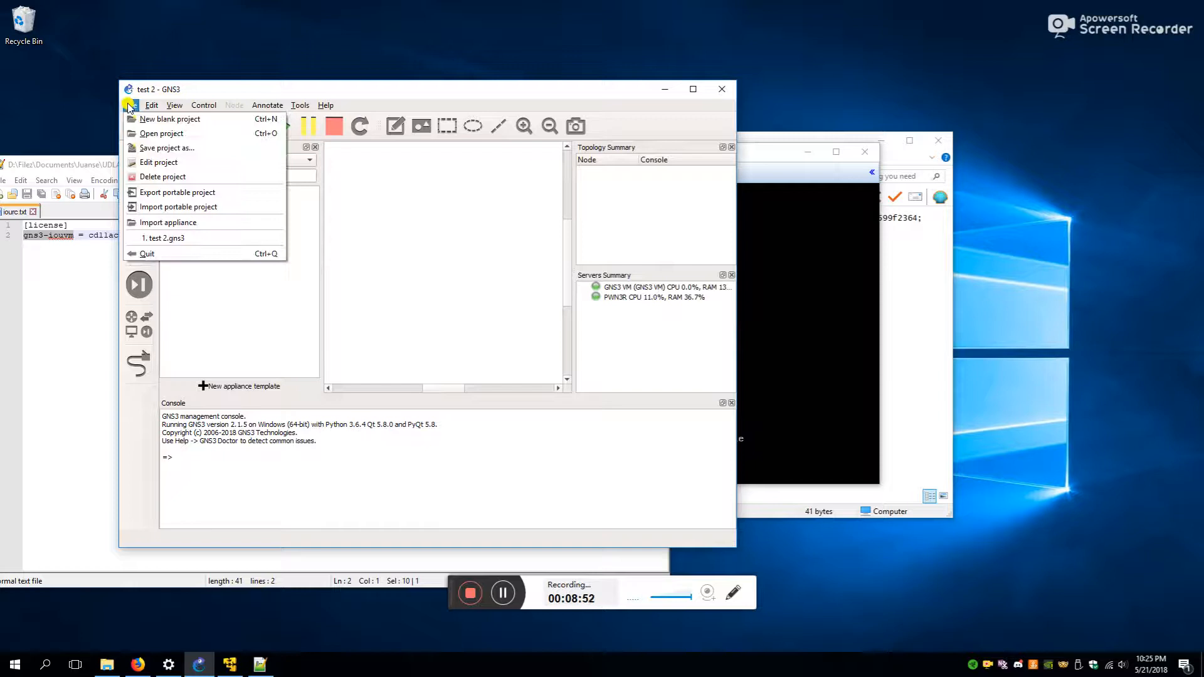
mouse_move(152, 105)
left_click(168, 163)
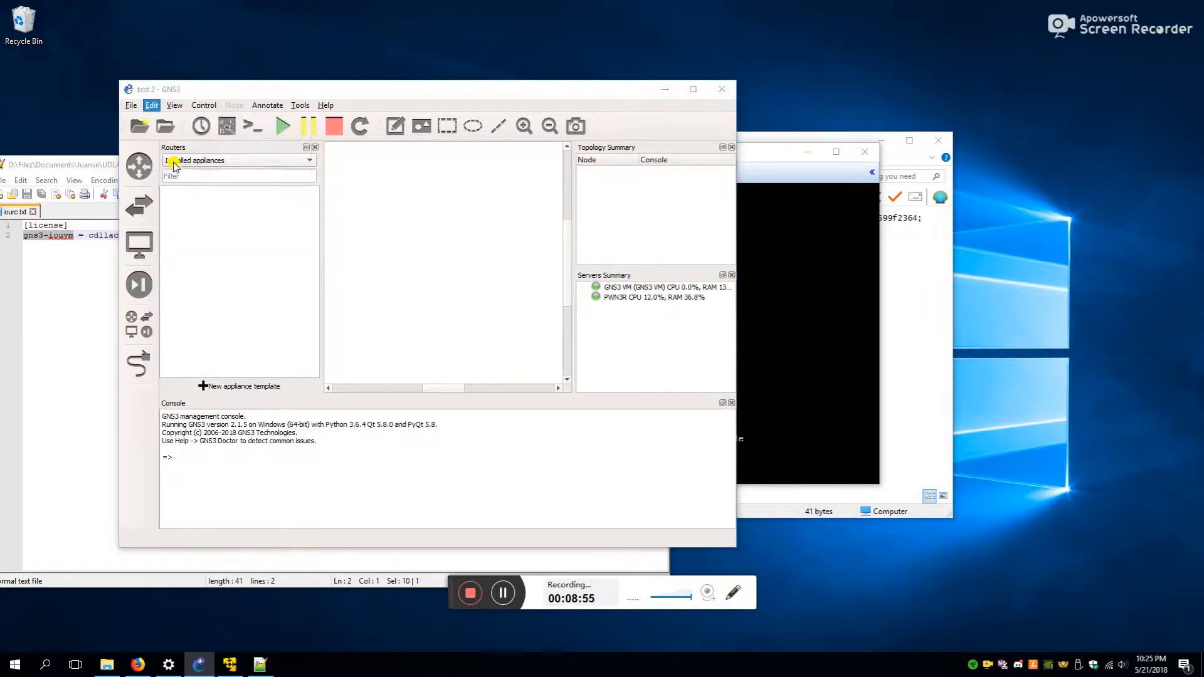
left_click(183, 270)
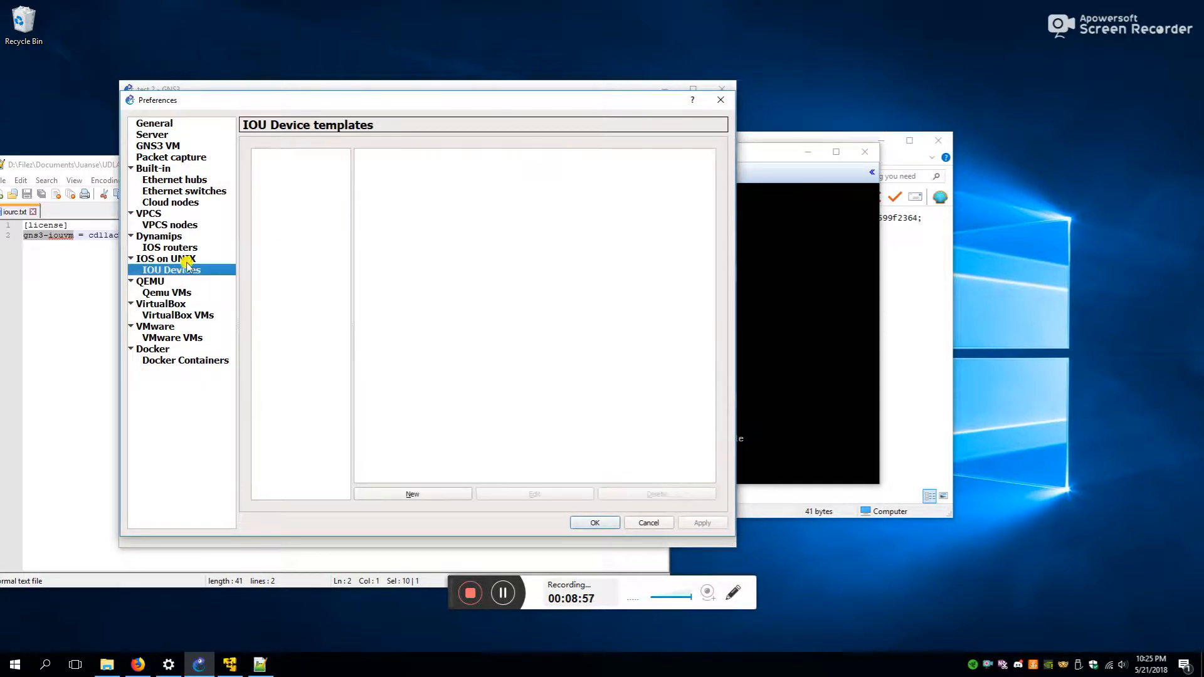
- Create a new IOU device template named iou_router and save the preferences
left_click(180, 259)
left_click(184, 272)
left_click(447, 493)
left_click(513, 439)
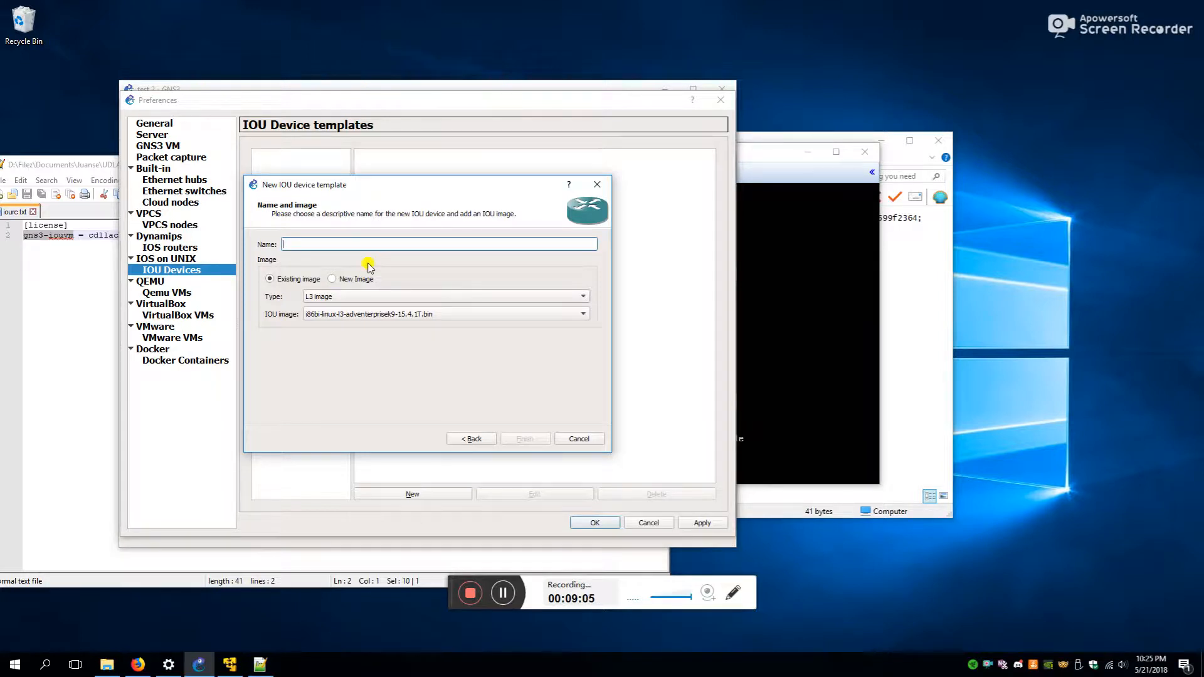
type("iou_router")
left_click(525, 439)
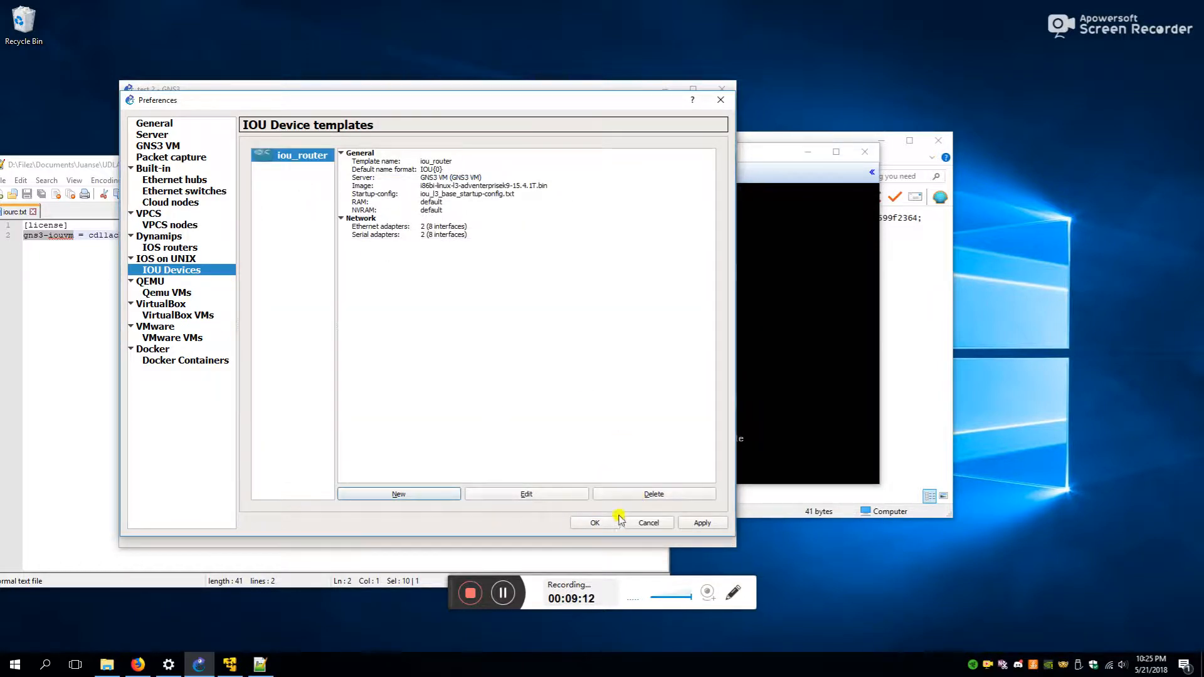
left_click(590, 522)
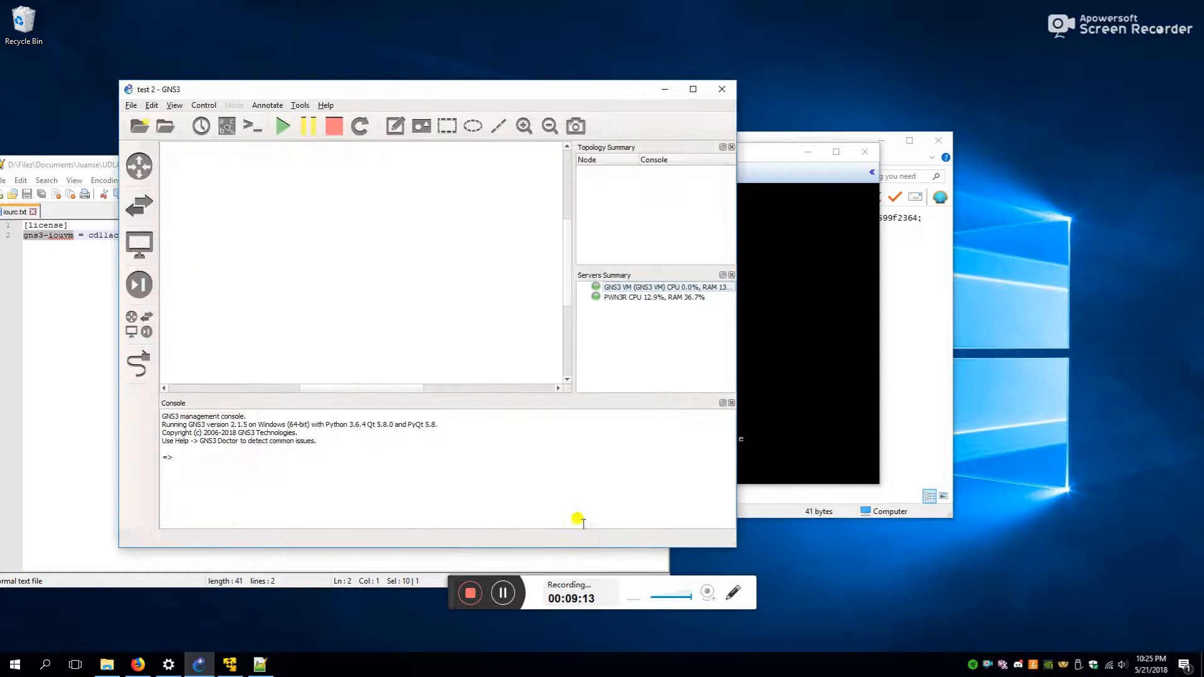
- Drag an iou_router node, IOU1, onto the canvas
left_click(145, 326)
left_click_drag(202, 297, 458, 276)
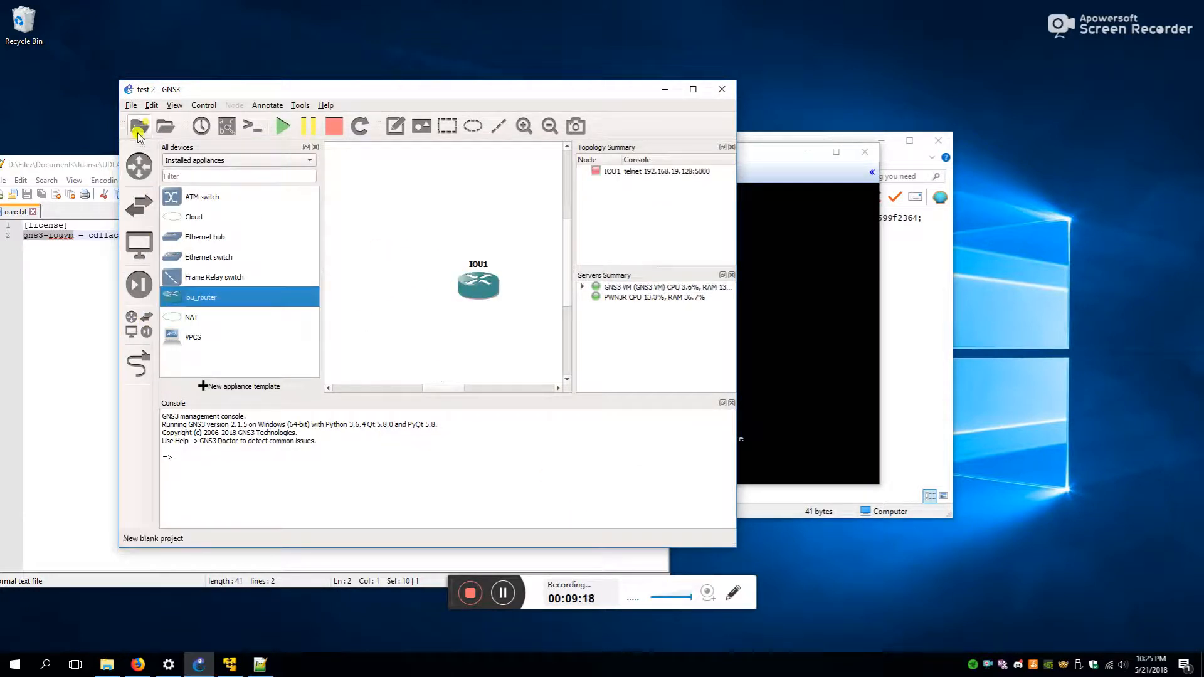
left_click(152, 106)
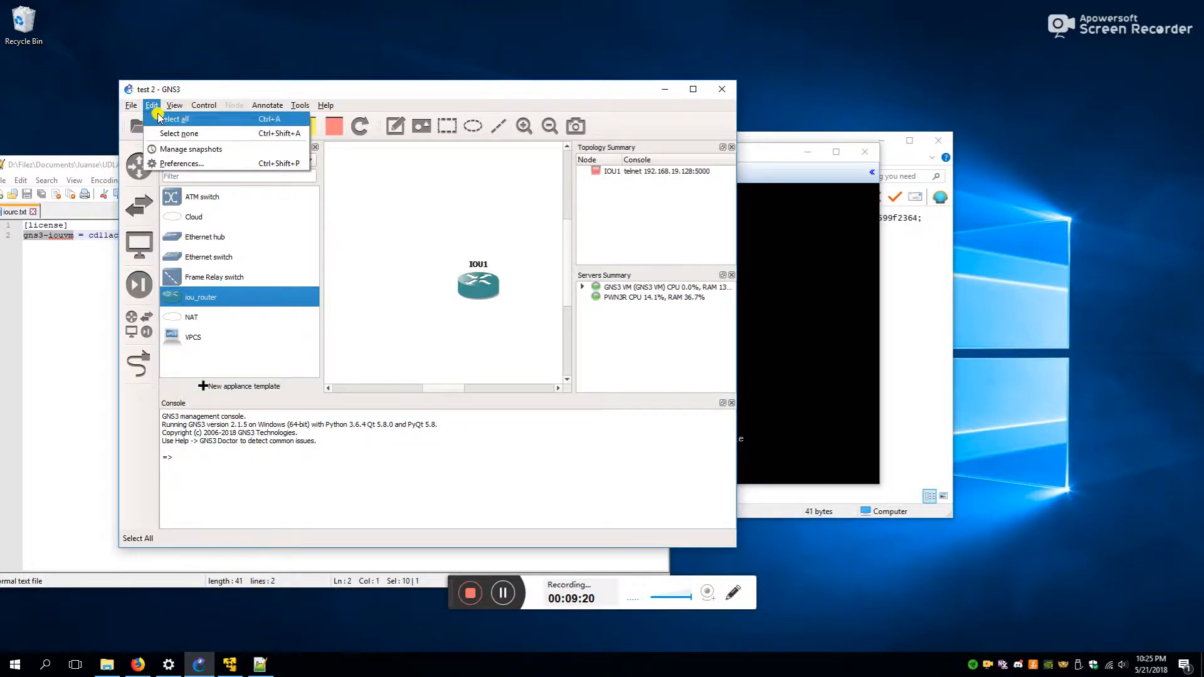
- Start a new IOS router template and load the decompressed c7200 image from the Everything you need folder
left_click(166, 164)
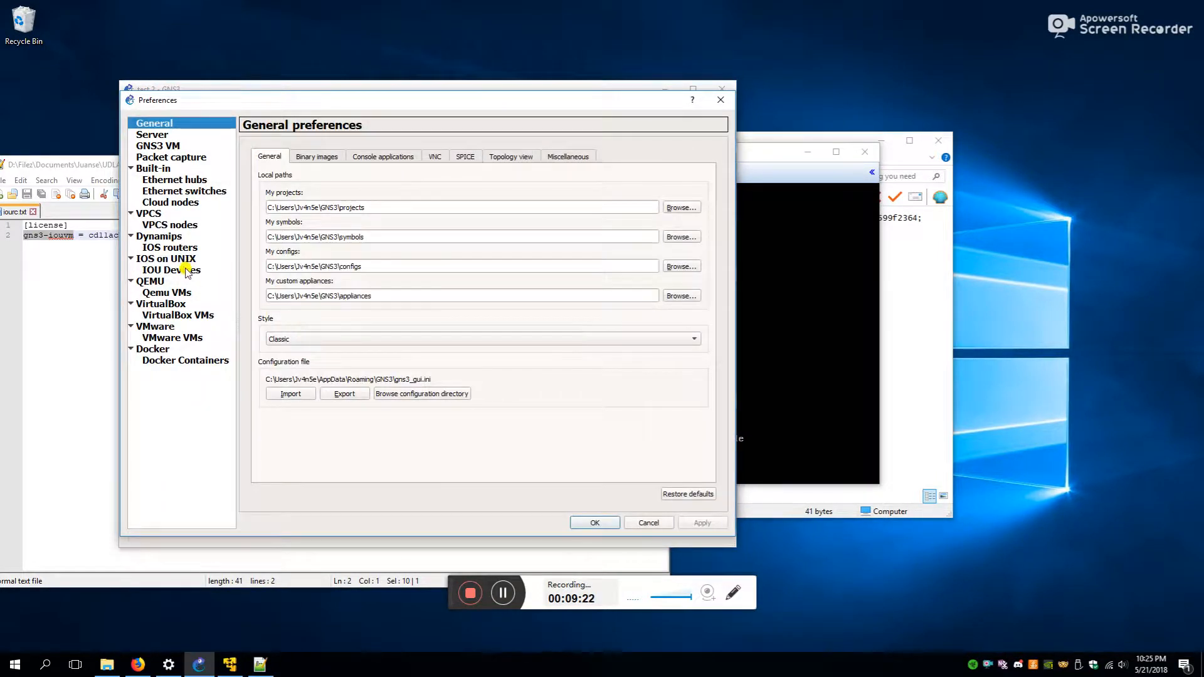
left_click(174, 248)
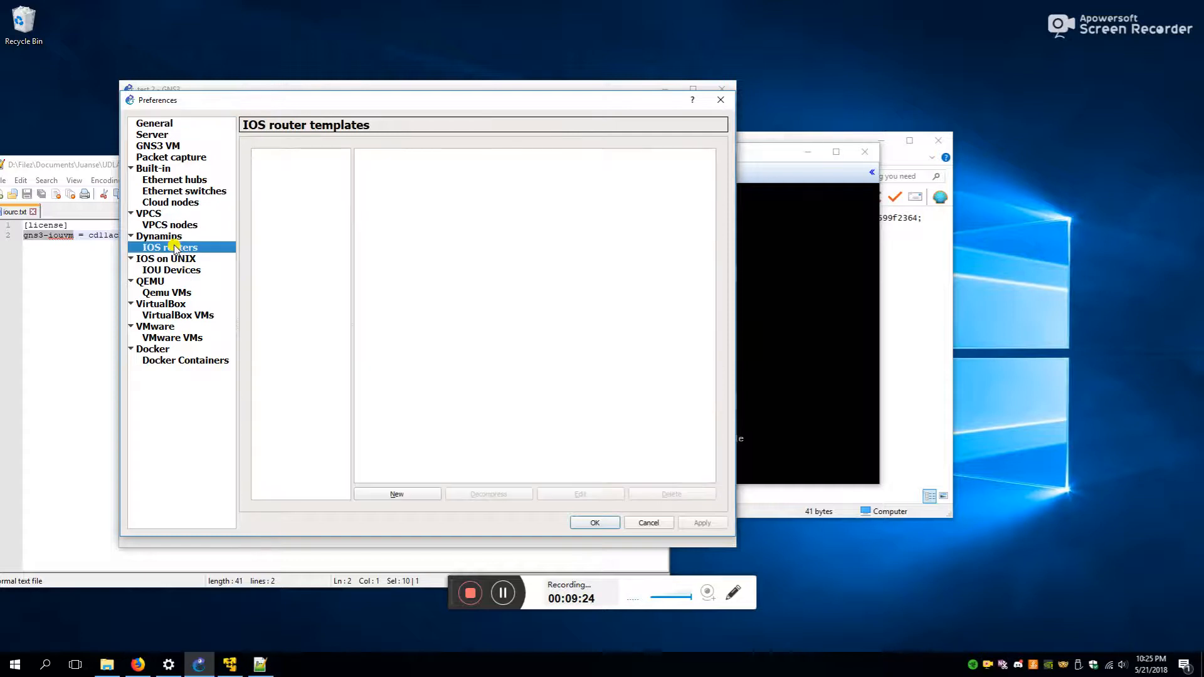
left_click(397, 495)
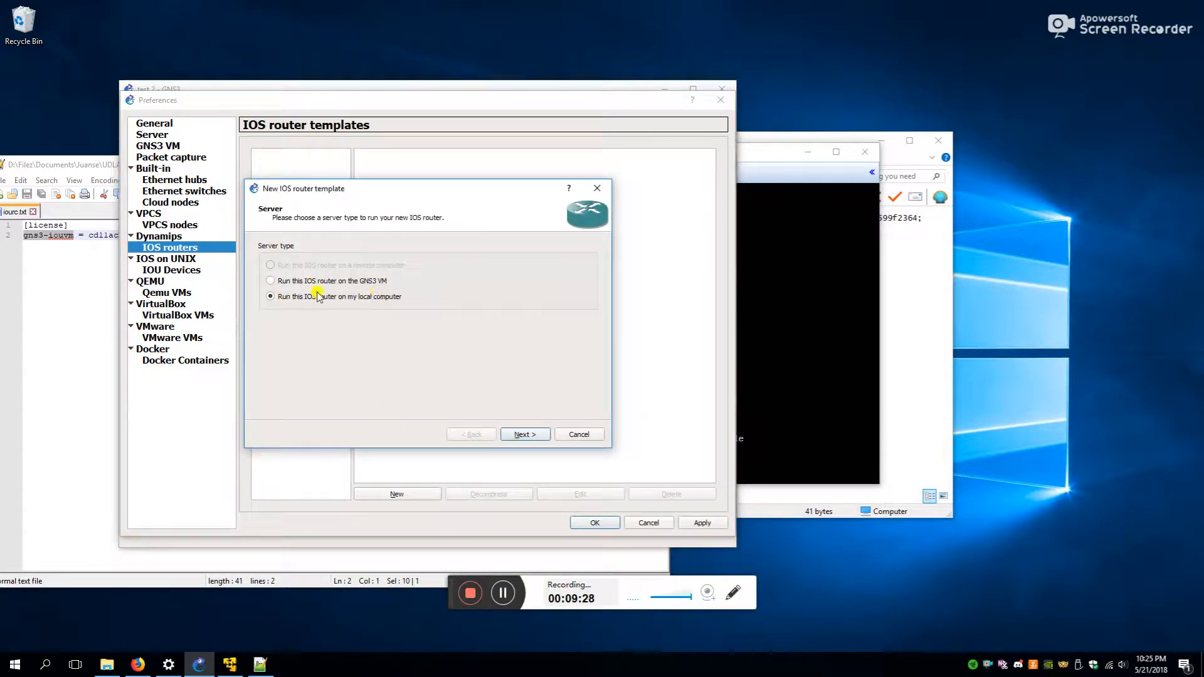
left_click(522, 435)
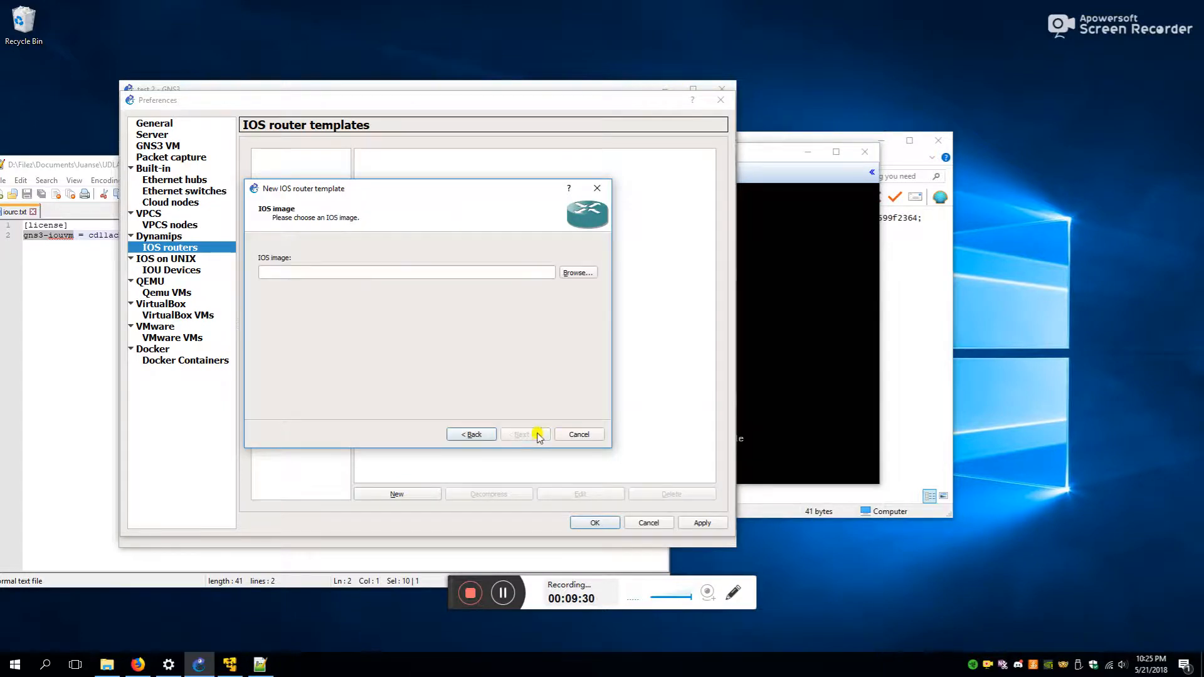
left_click(575, 273)
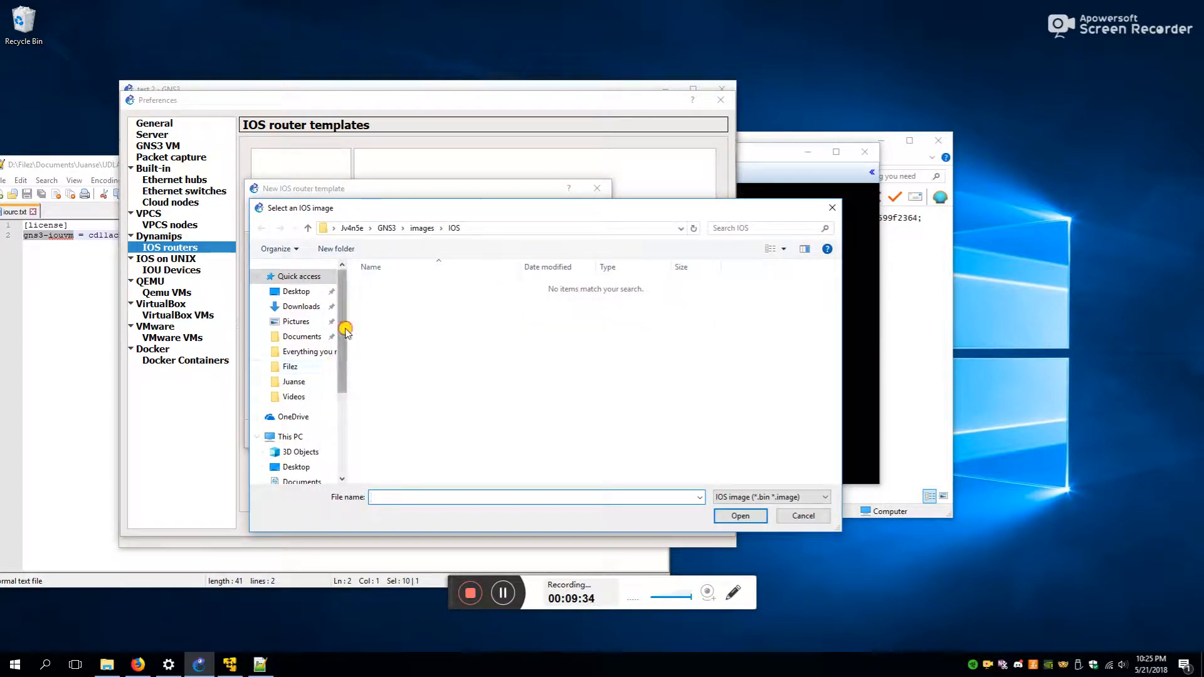
scroll(345, 331, "down", 1)
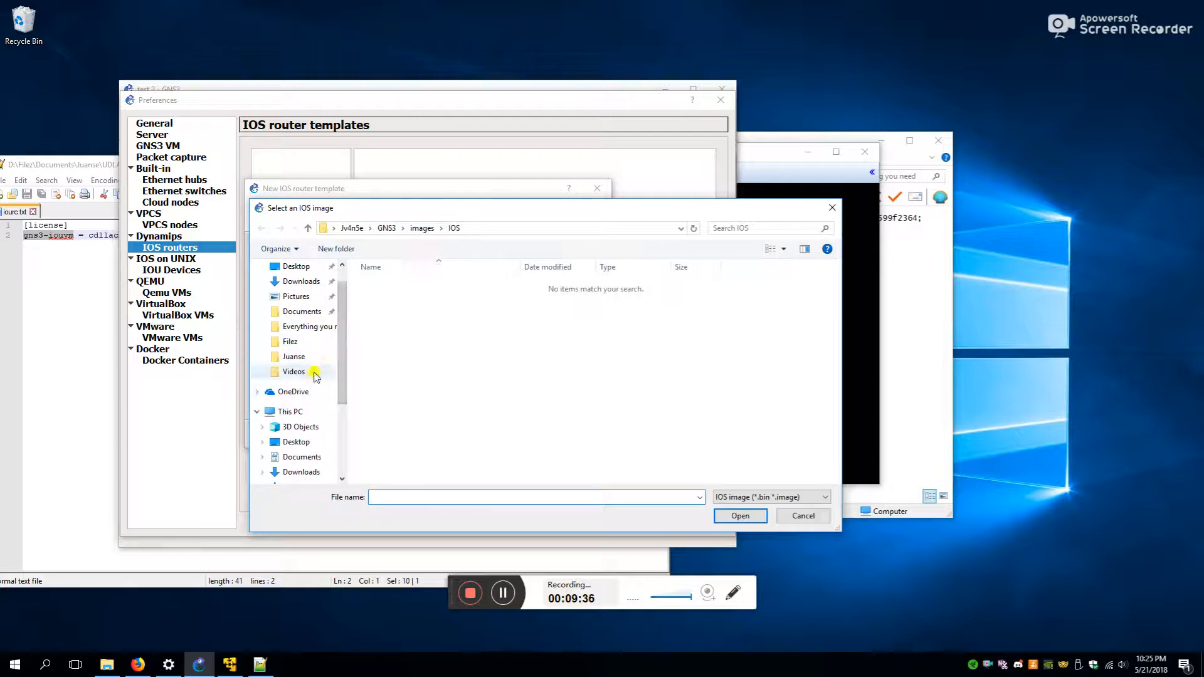
left_click(313, 355)
left_click(317, 332)
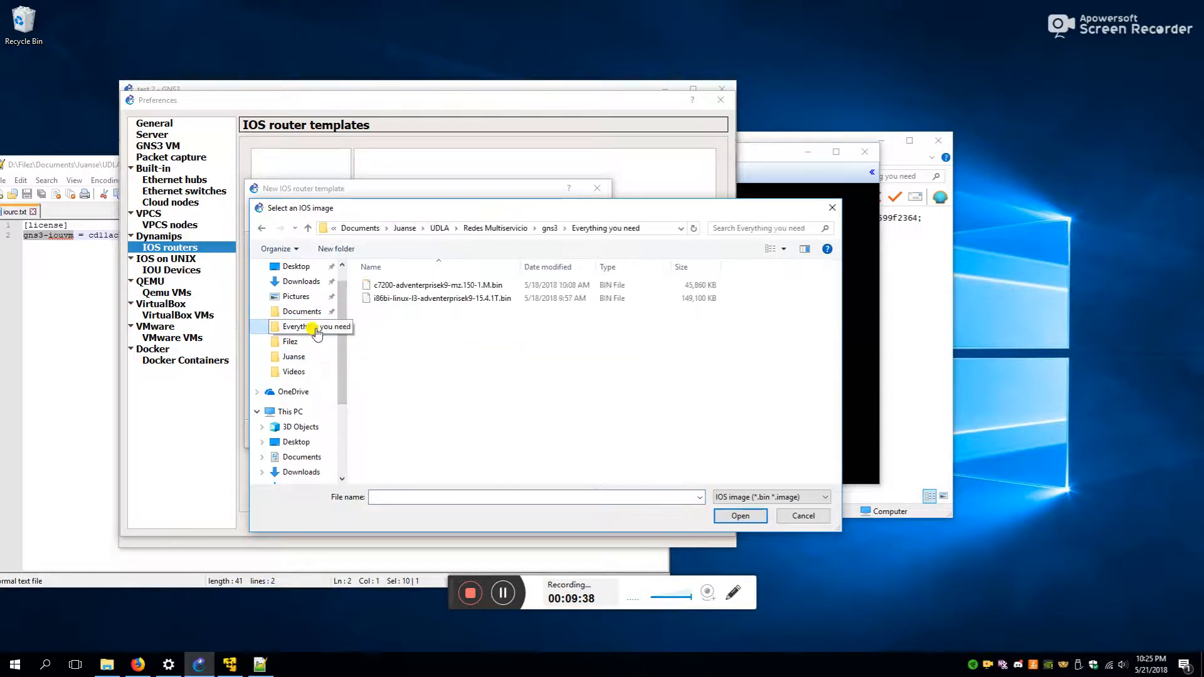
left_click(432, 285)
left_click(740, 515)
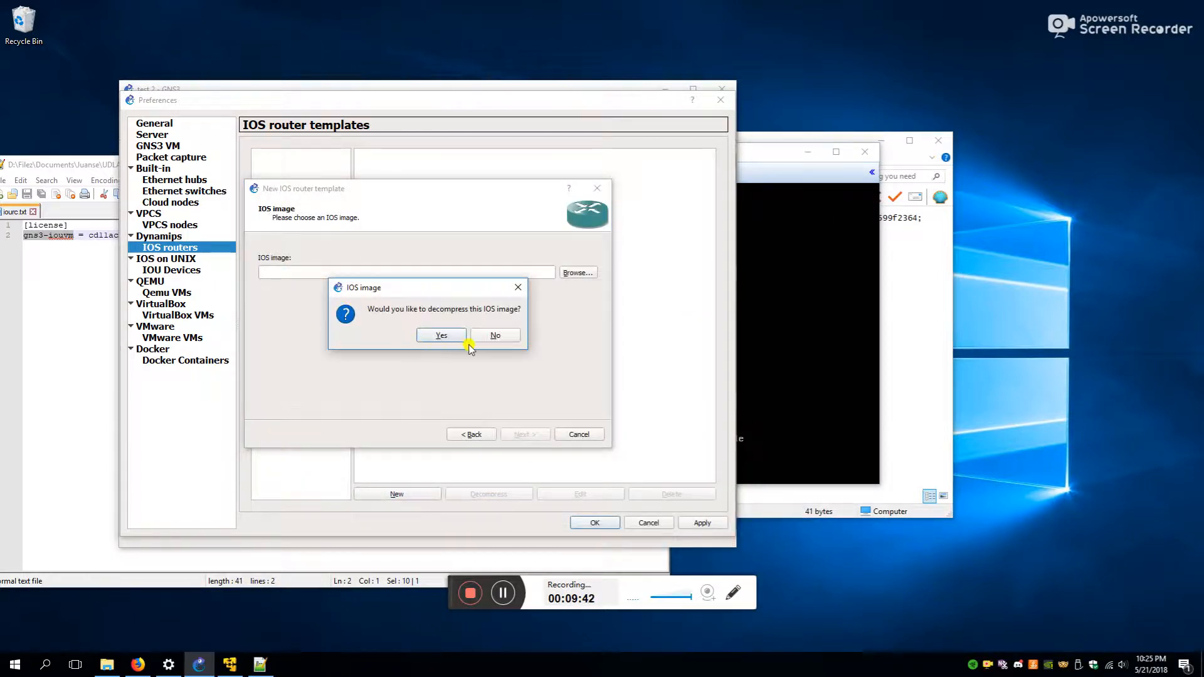
left_click(465, 340)
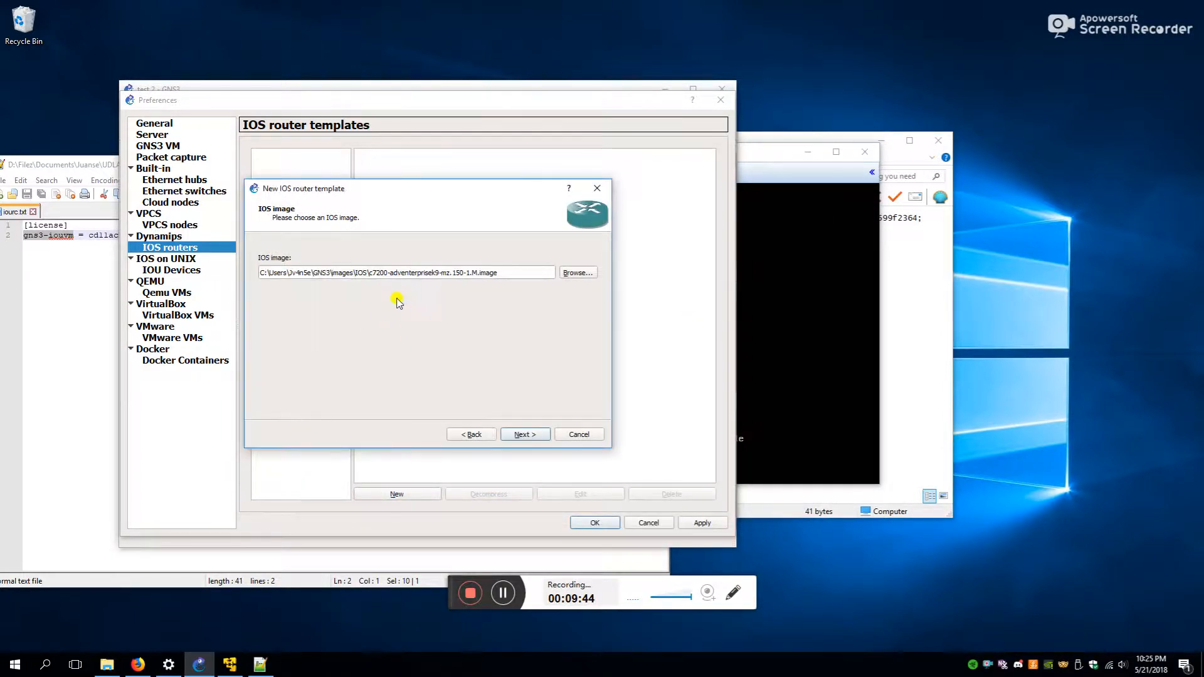
- Continue through name, 512 MB RAM, adapters and Idle-PC pages to finish the c7200 template
left_click(537, 435)
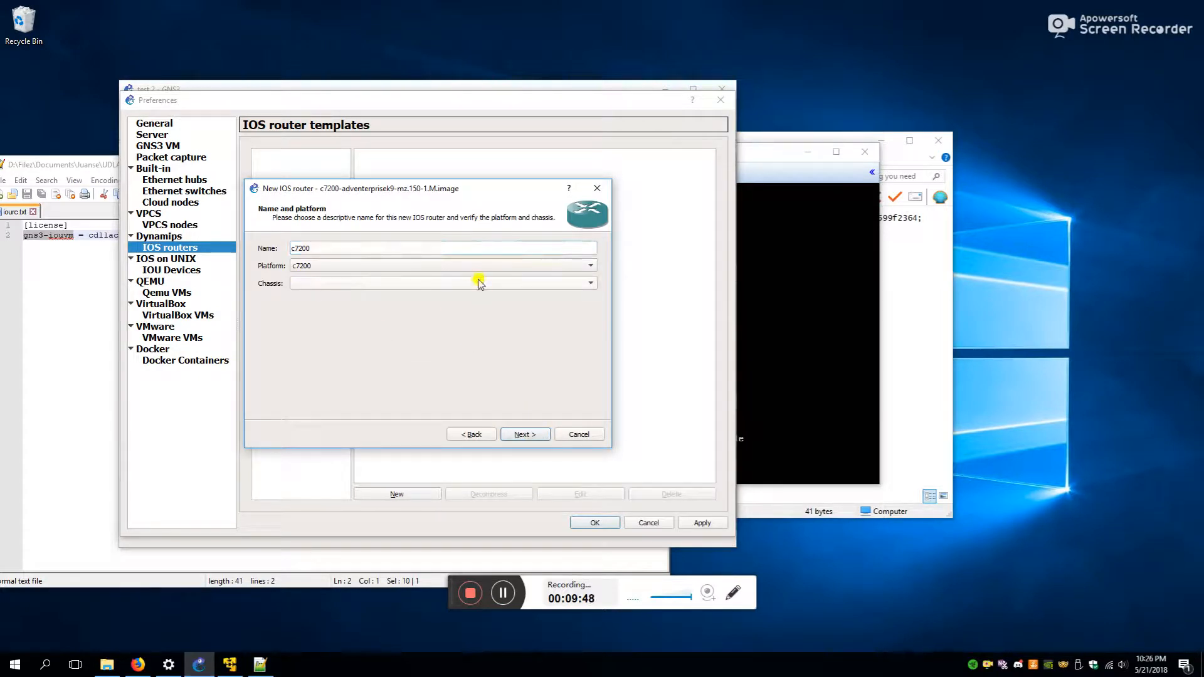
left_click(534, 438)
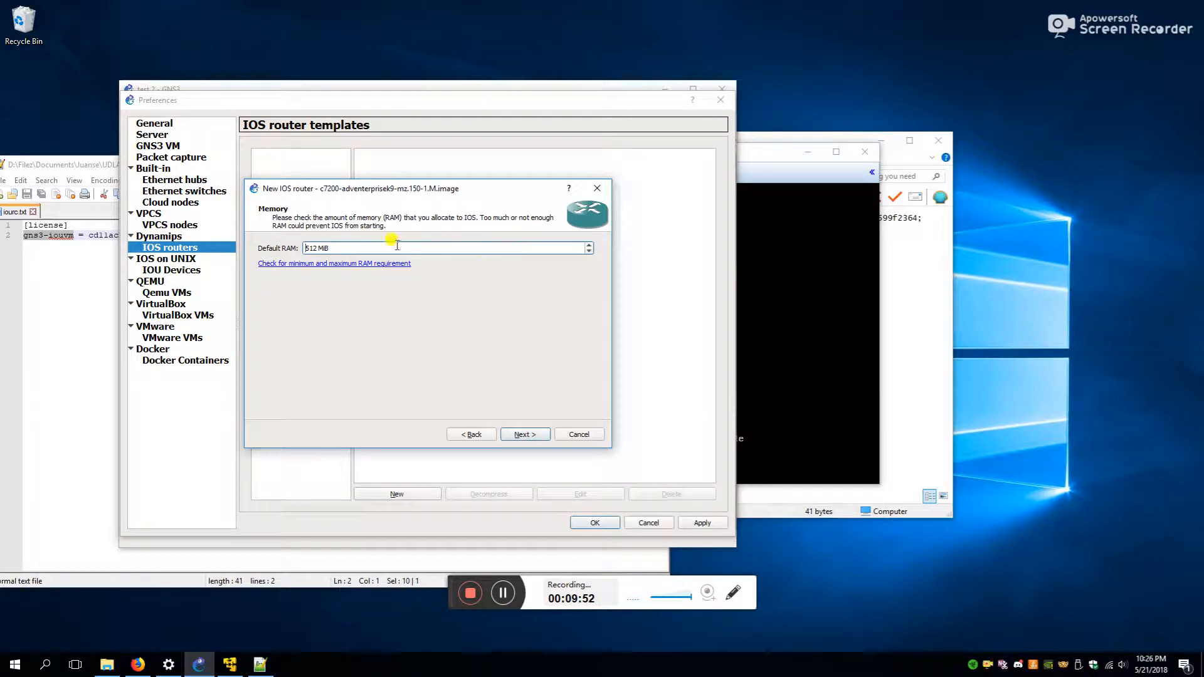
left_click_drag(397, 245, 295, 242)
left_click(527, 435)
left_click(530, 436)
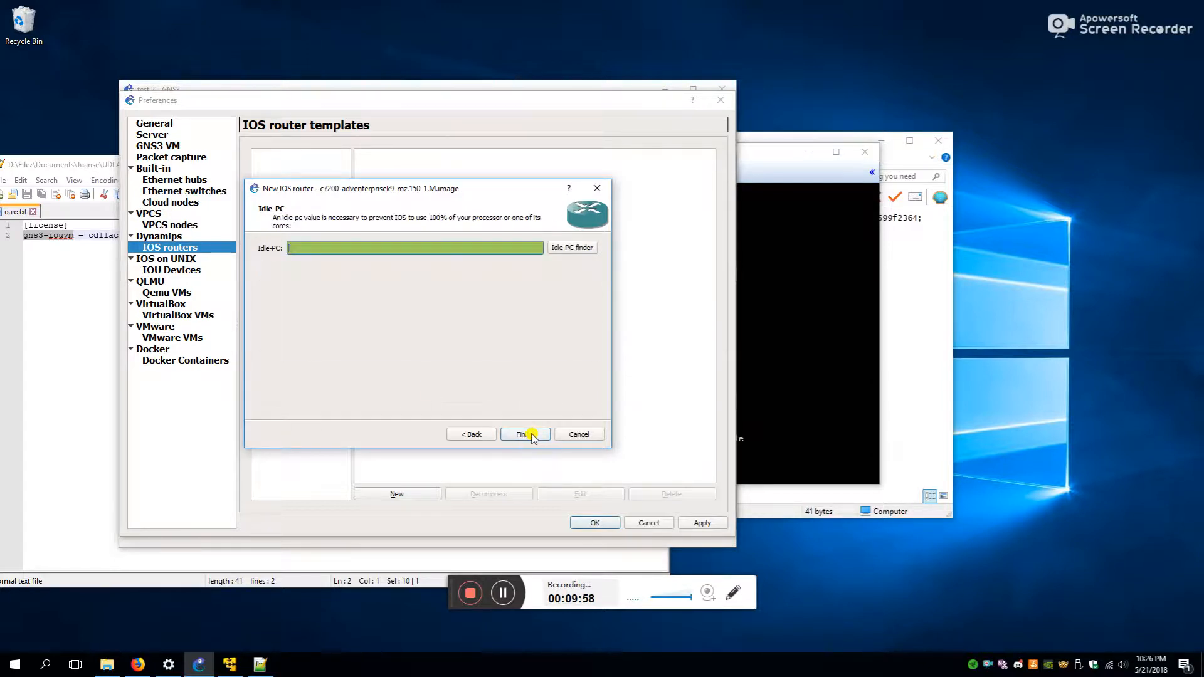
left_click(527, 435)
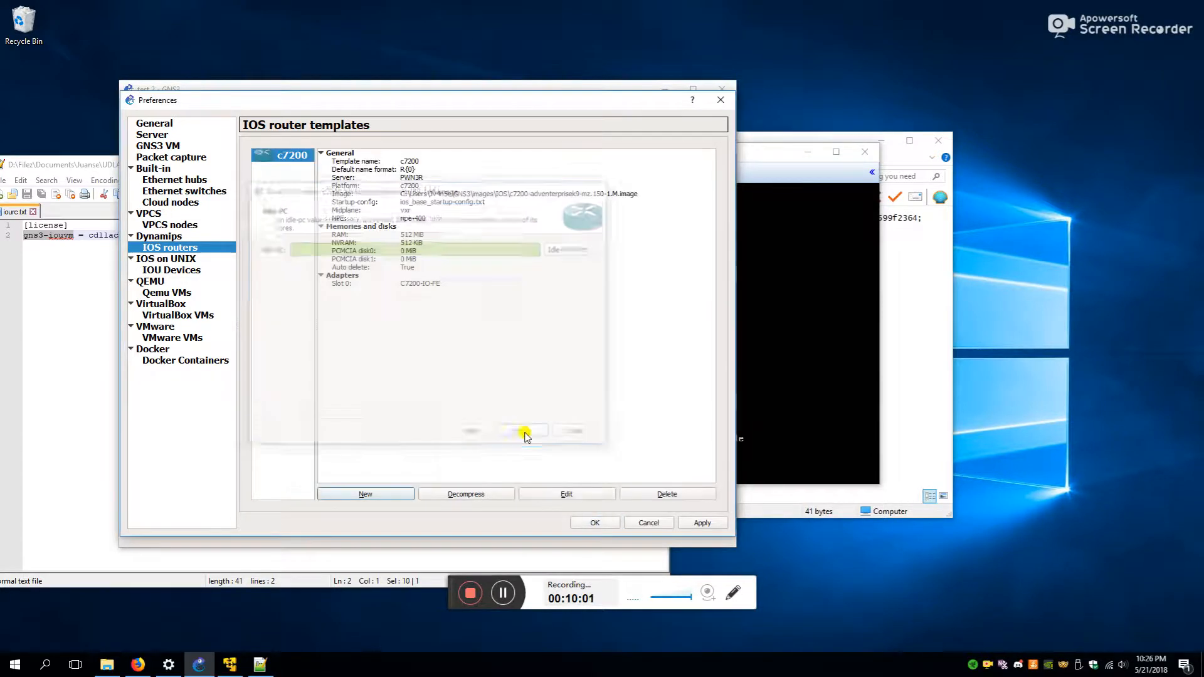
- Place c7200 router R1 left of IOU1 and link R1's FastEthernet0/0 to IOU1
left_click(611, 524)
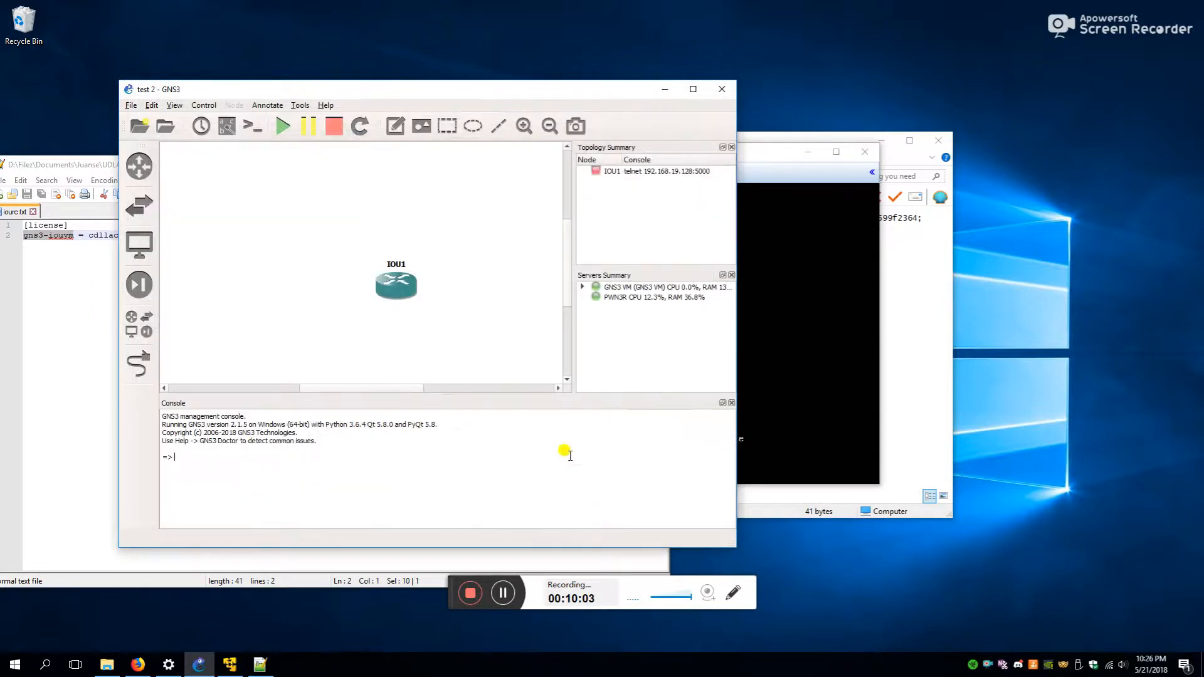
left_click(138, 324)
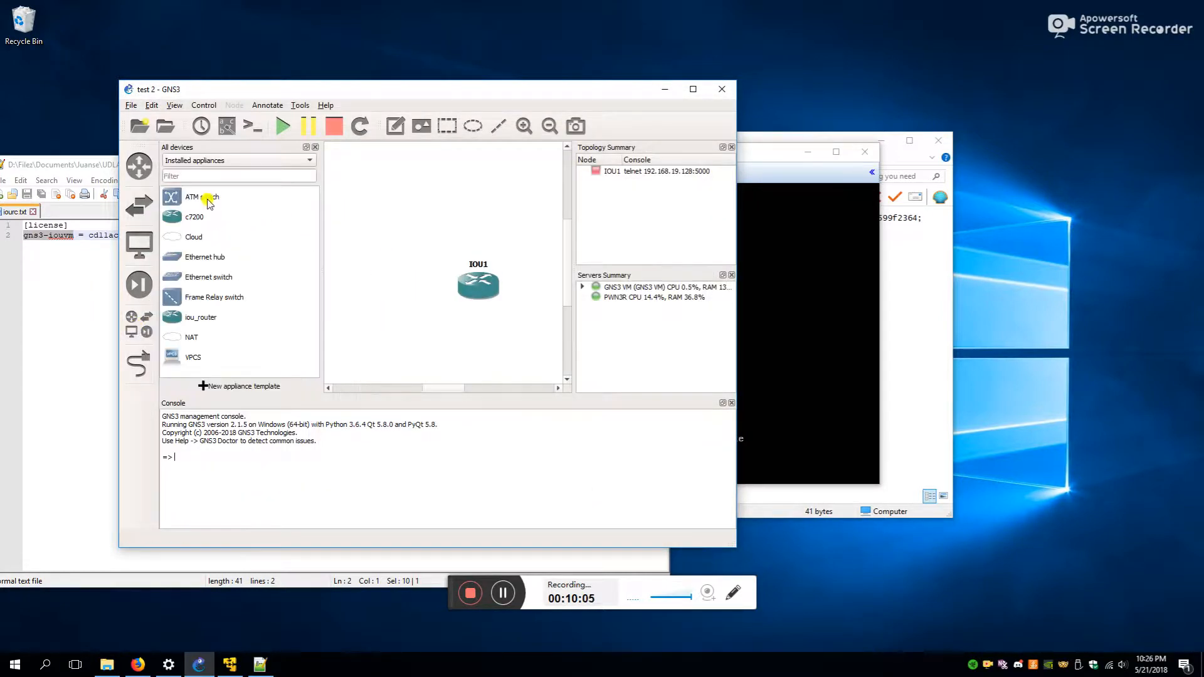
left_click_drag(192, 218, 375, 283)
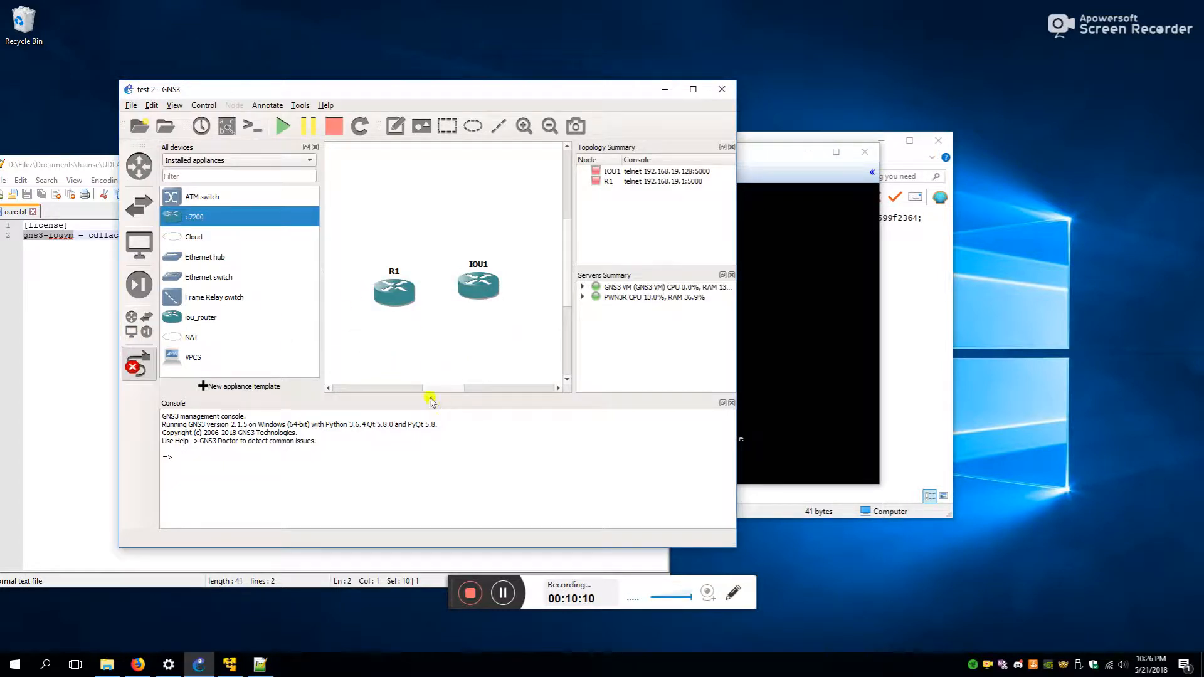
left_click_drag(430, 389, 432, 388)
left_click(392, 291)
left_click(410, 301)
left_click(476, 281)
left_click(500, 291)
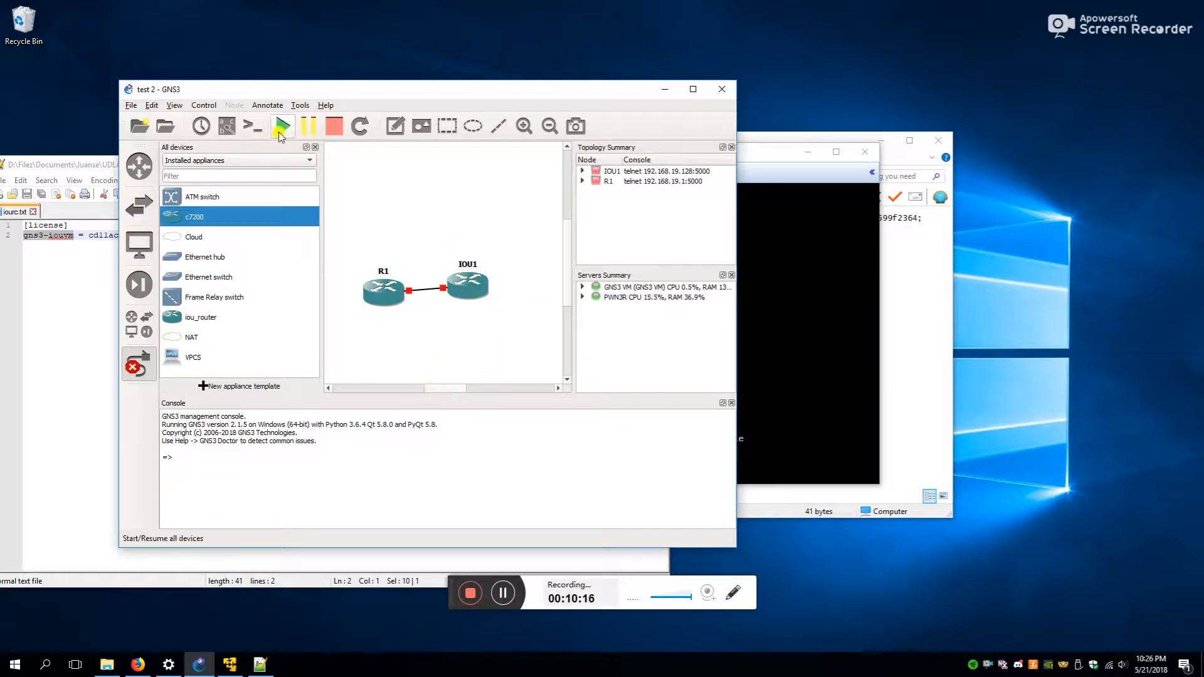
- Start all devices and open a console session to R1
left_click(281, 129)
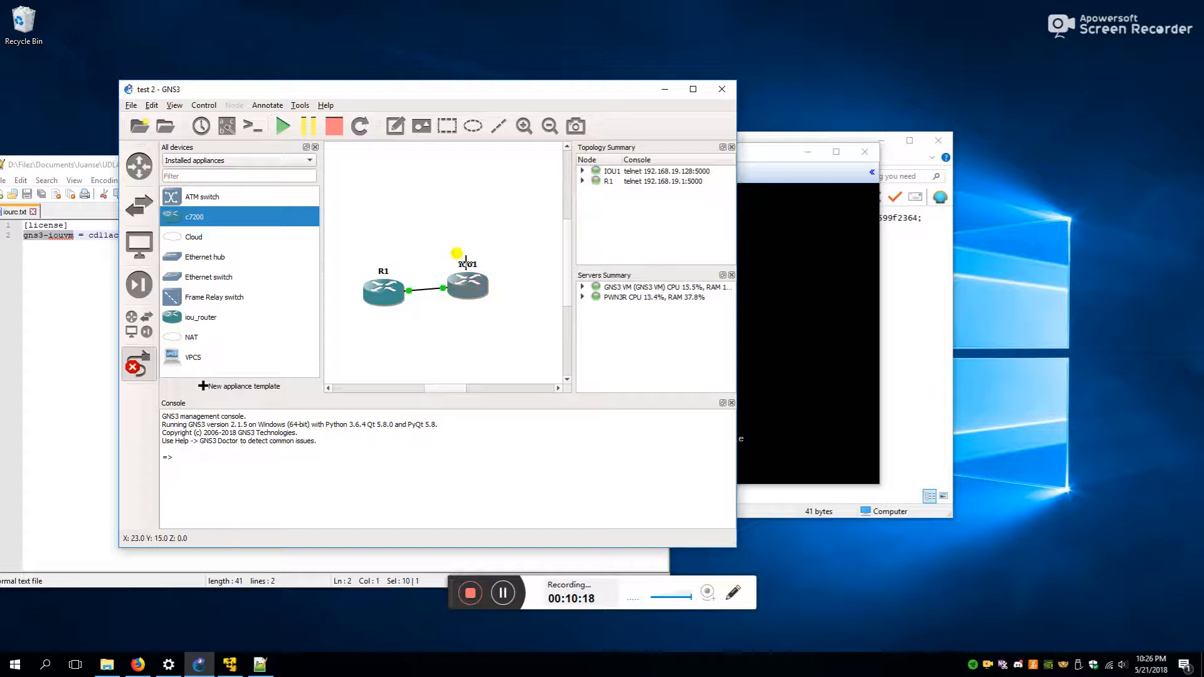
left_click(469, 284)
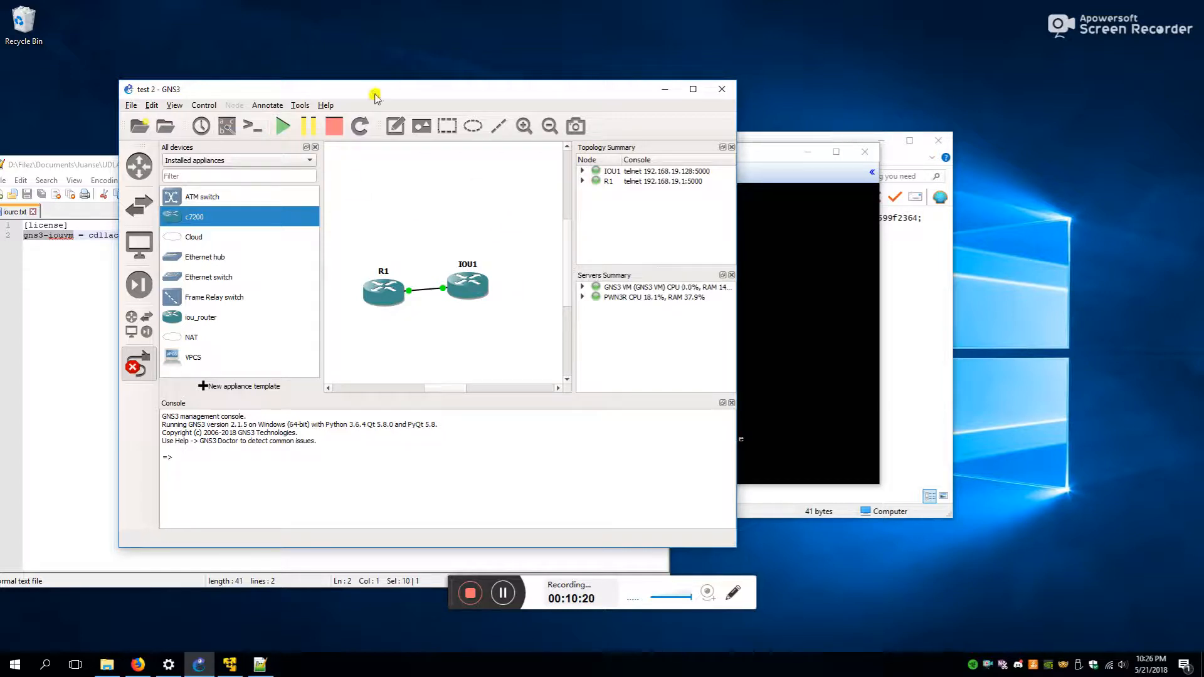
left_click(312, 230)
left_click(384, 294)
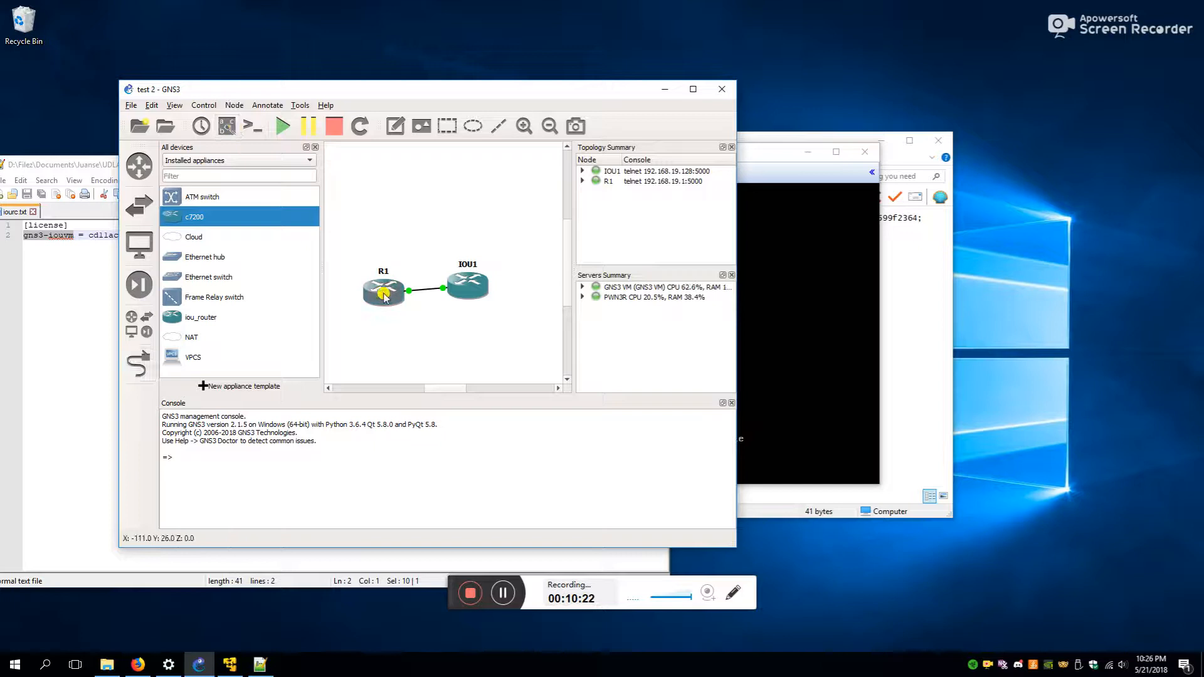
right_click(383, 280)
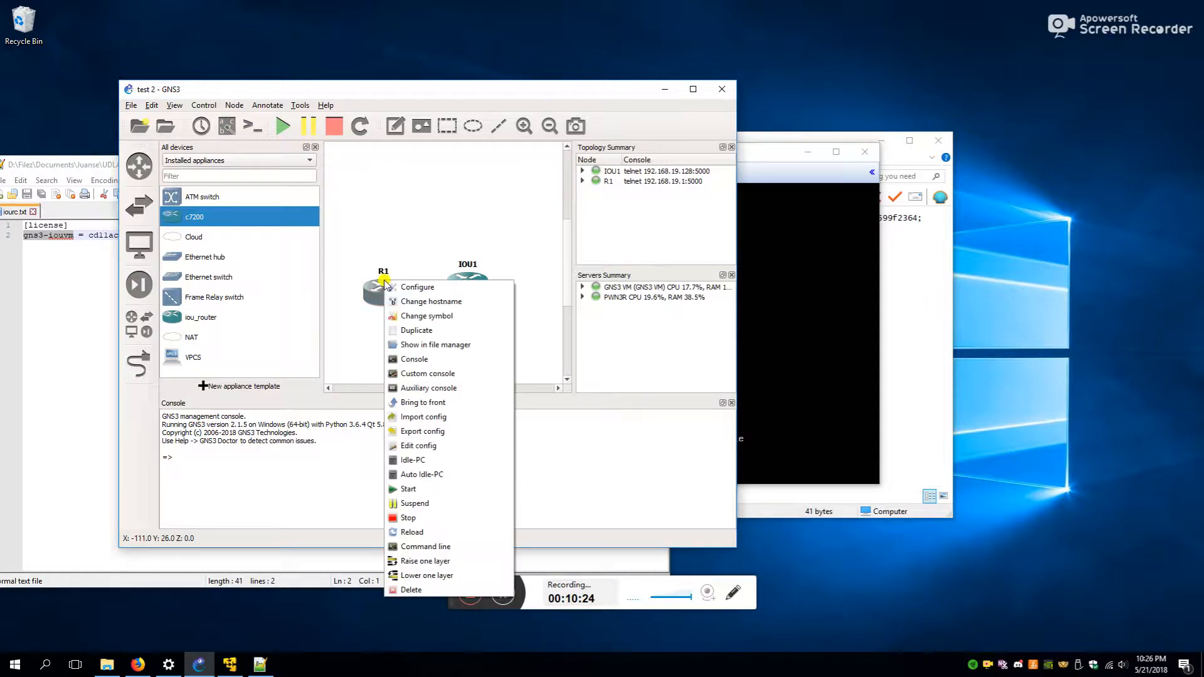
left_click(425, 359)
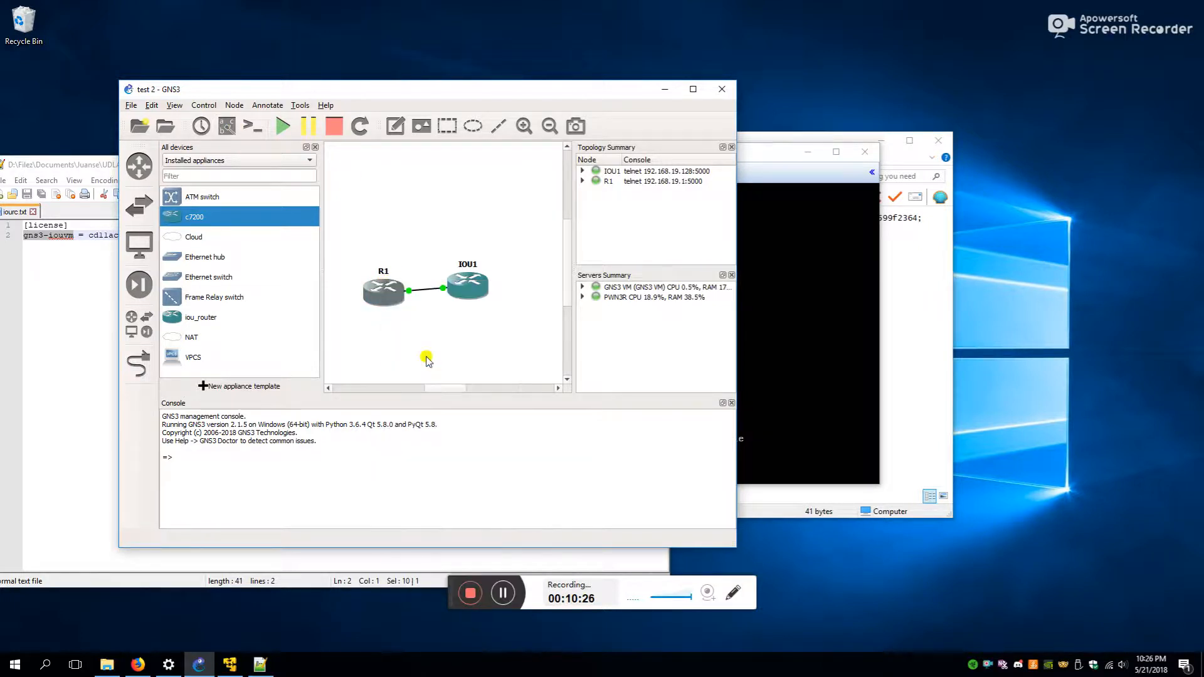
- Open IOU1's console beside R1's and bring both routers to a command prompt
left_click_drag(361, 157, 250, 71)
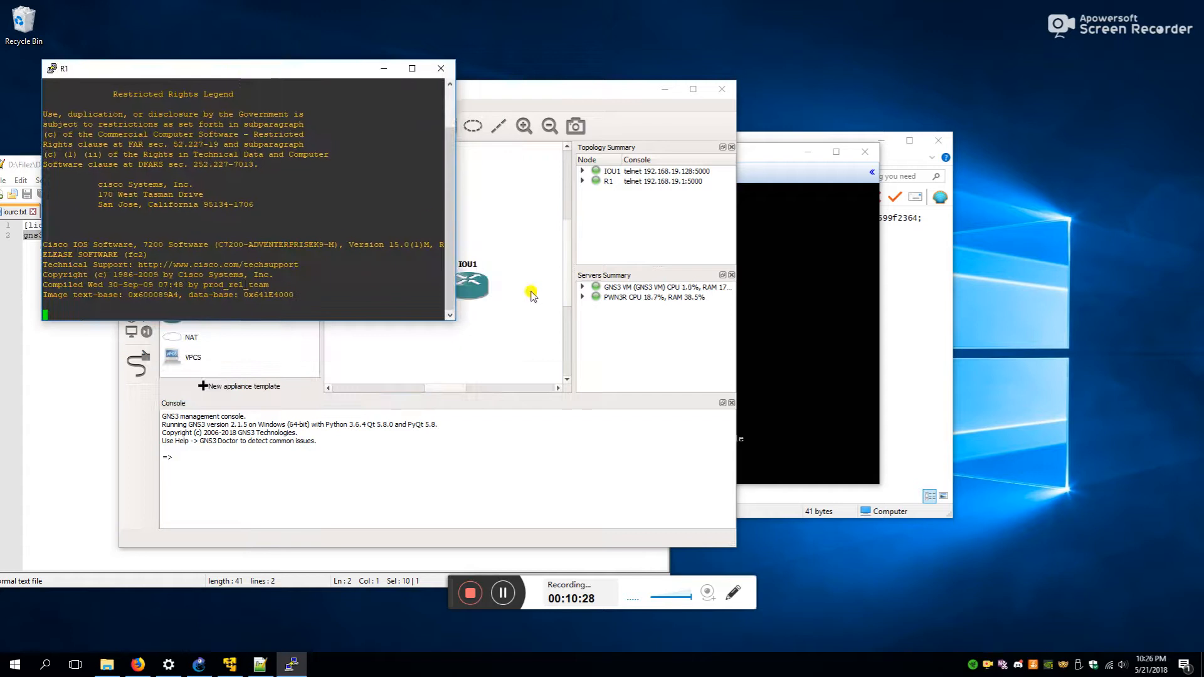
left_click(472, 279)
right_click(472, 279)
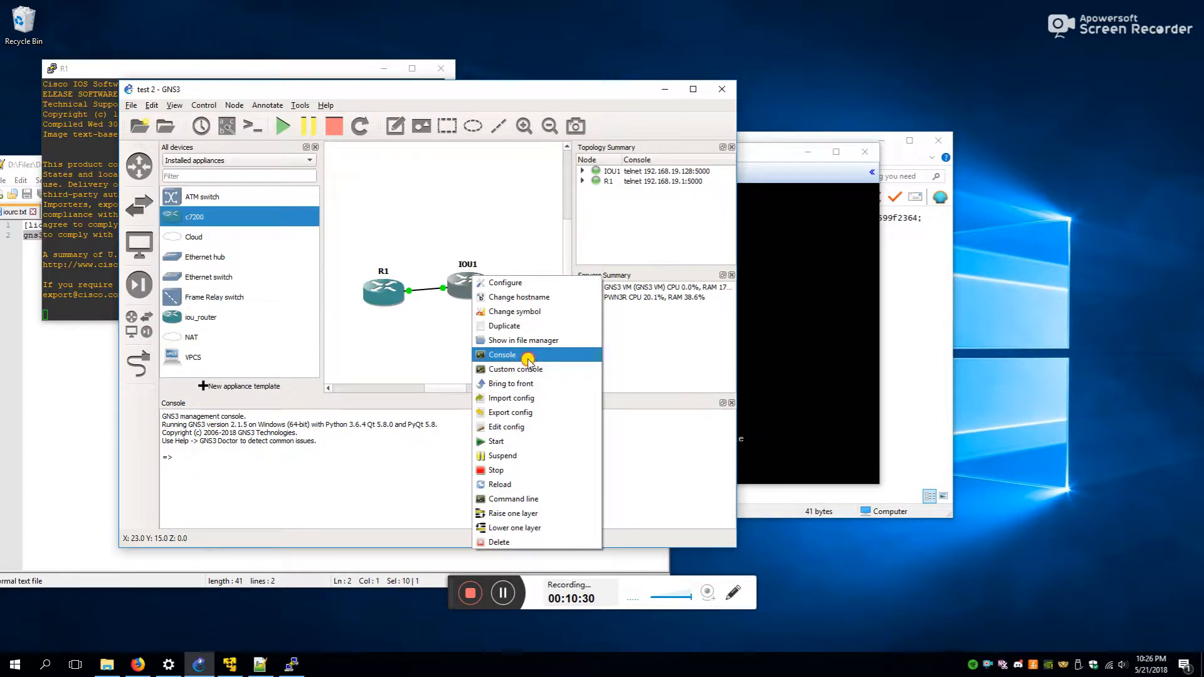
left_click(527, 358)
left_click_drag(215, 27, 806, 115)
left_click(664, 90)
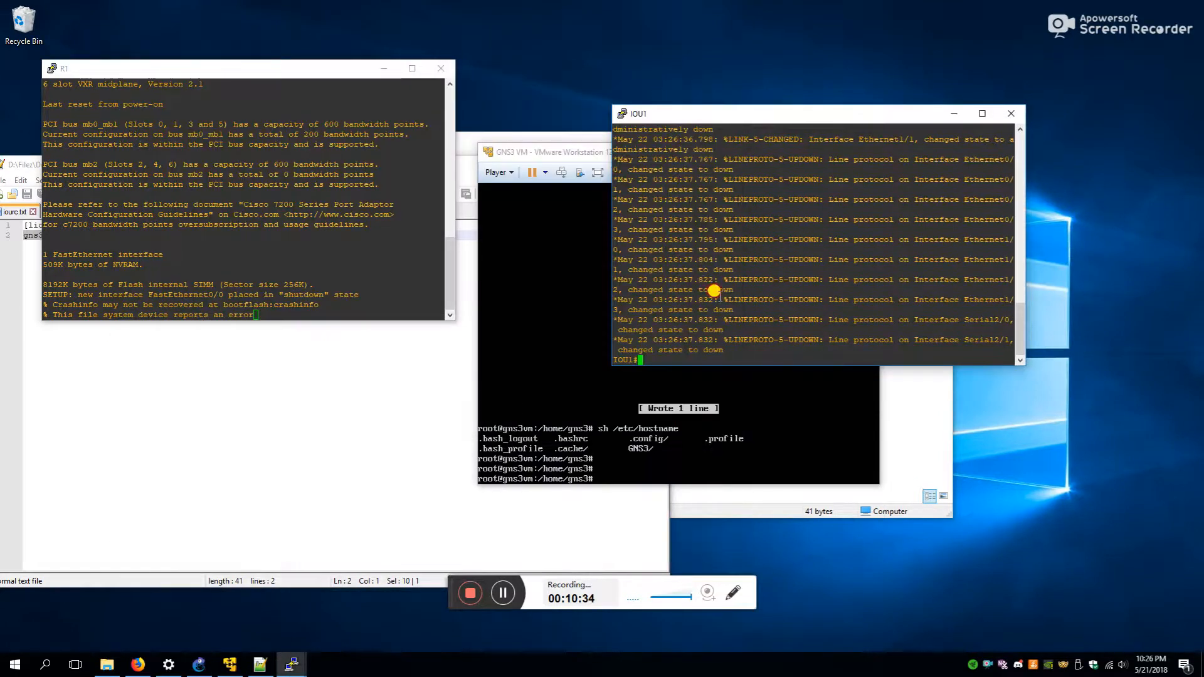
key("Return")
key("Return")
key("Return")
left_click(210, 182)
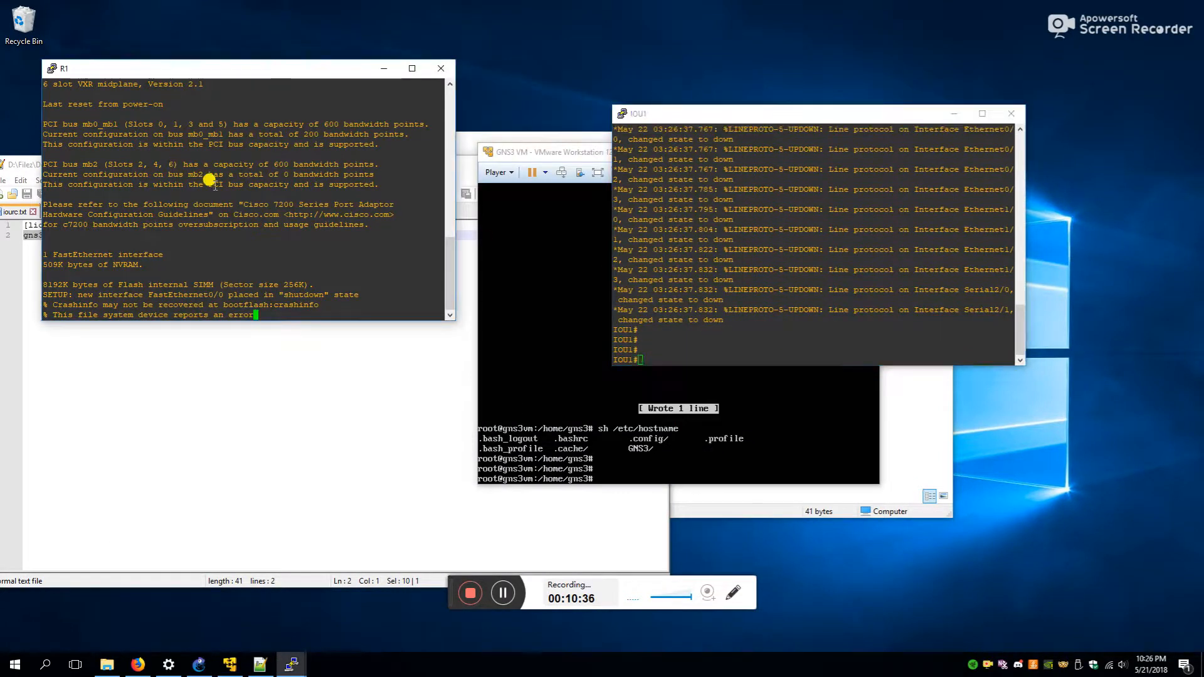
key("Return")
key("Return")
key("Return")
key("Return")
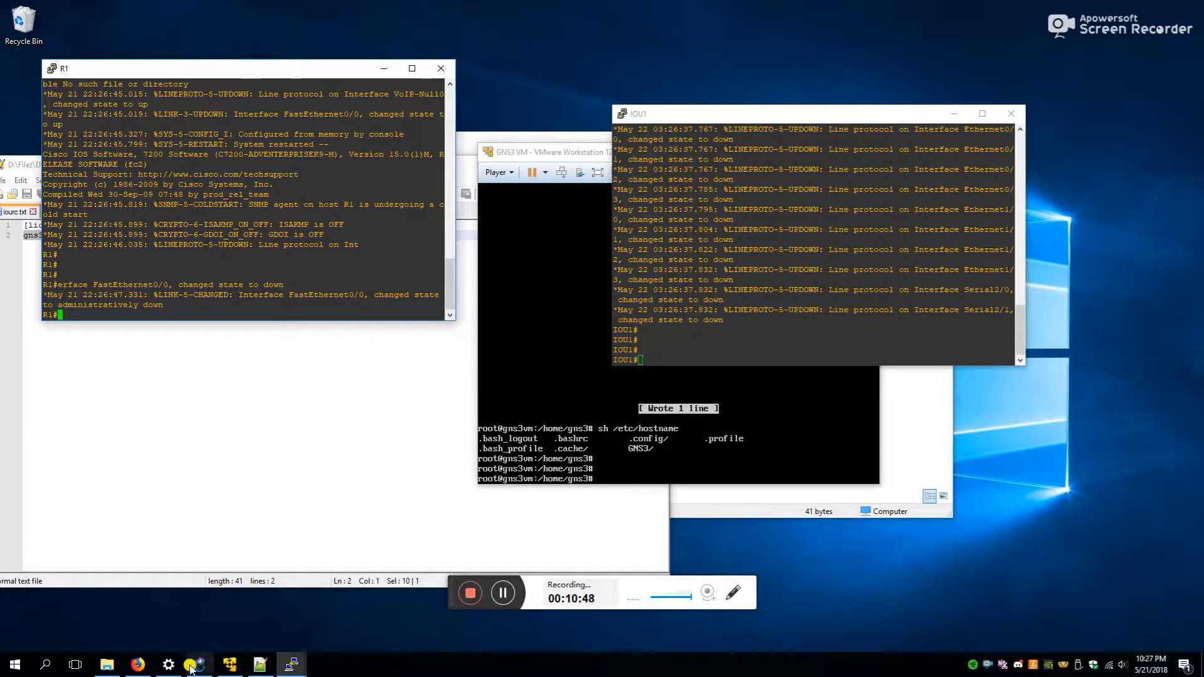
- Open test.gns3 from the gns3 folder, allowing a second GNS3 instance to run
left_click(106, 668)
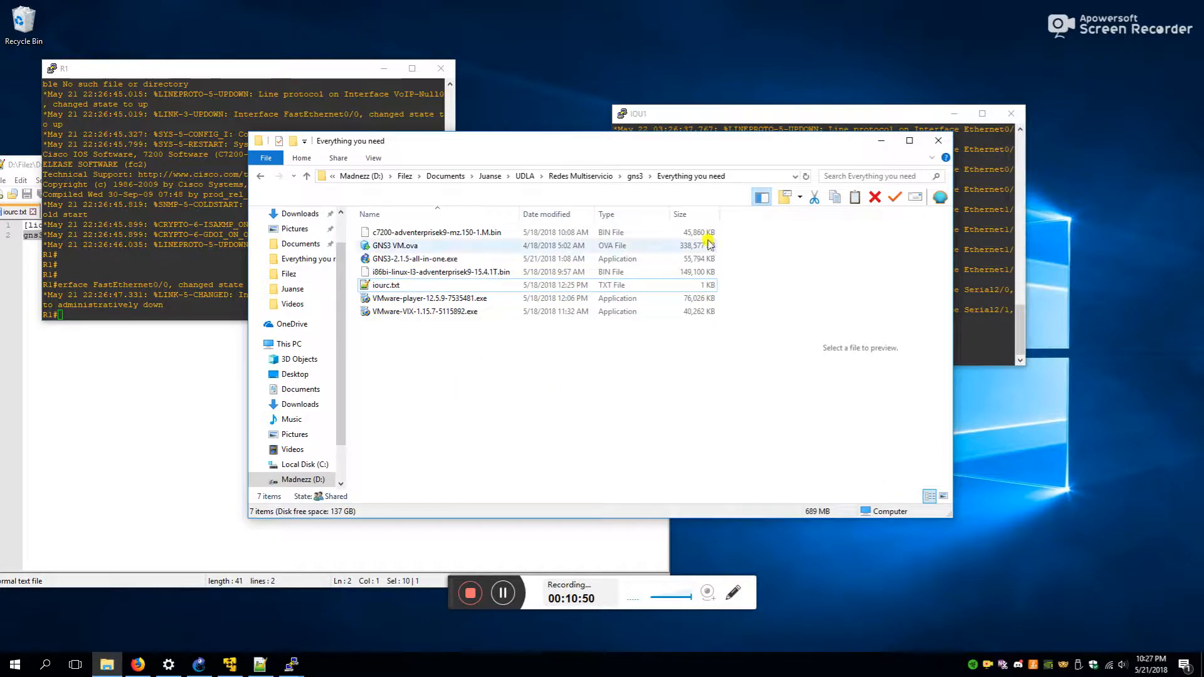
left_click(637, 178)
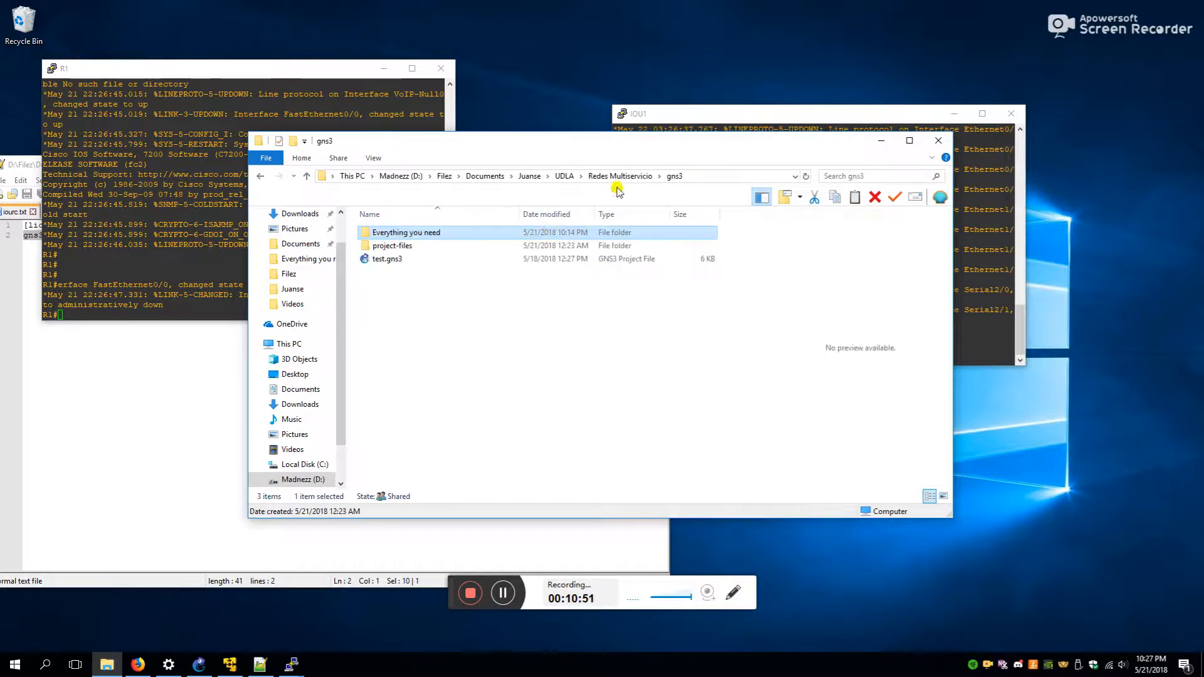
double_click(402, 259)
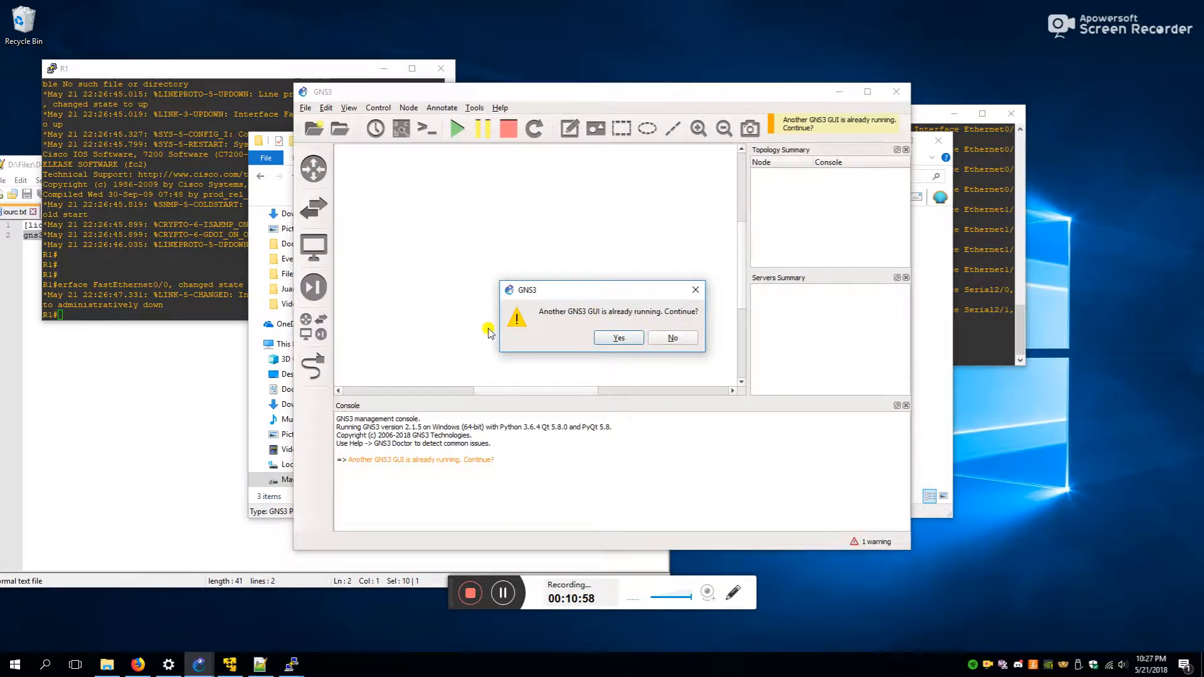
left_click(618, 339)
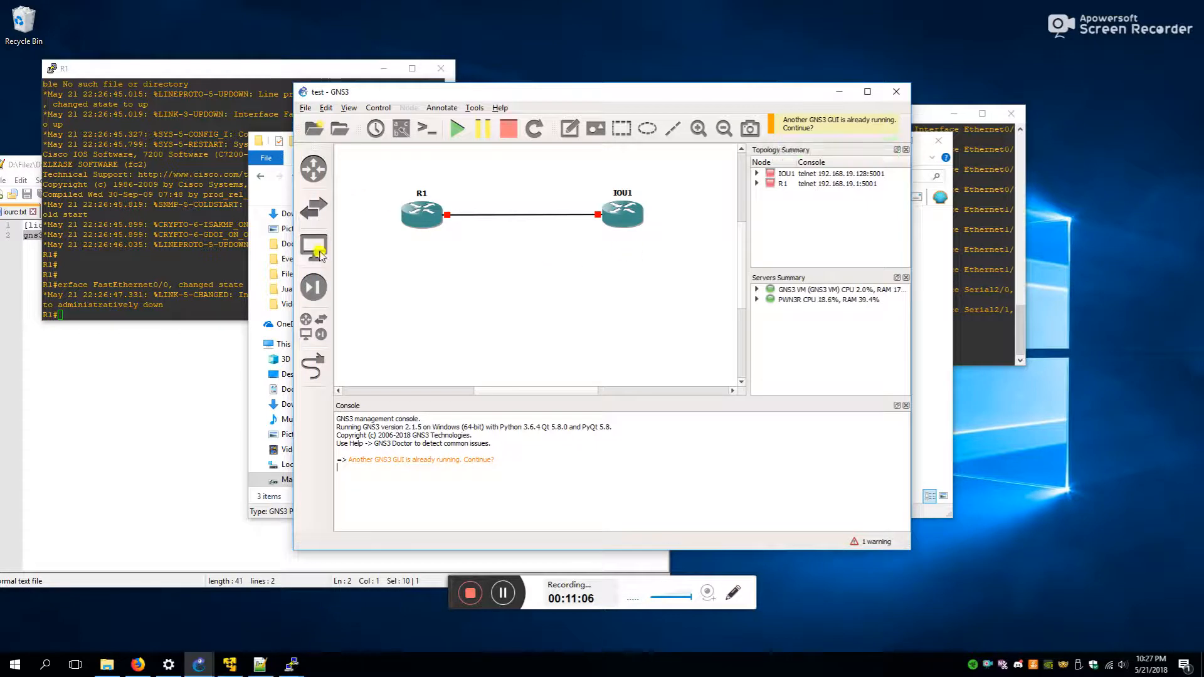
- Start all devices in the test project and open a console to R1
left_click(457, 130)
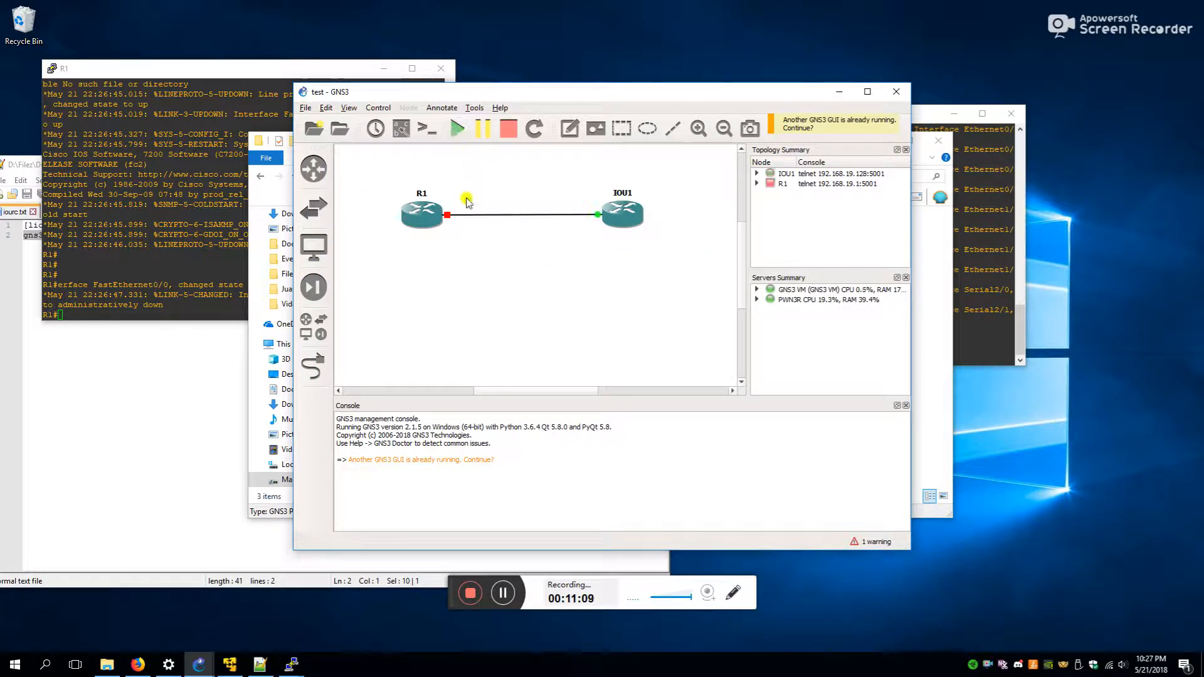
right_click(426, 214)
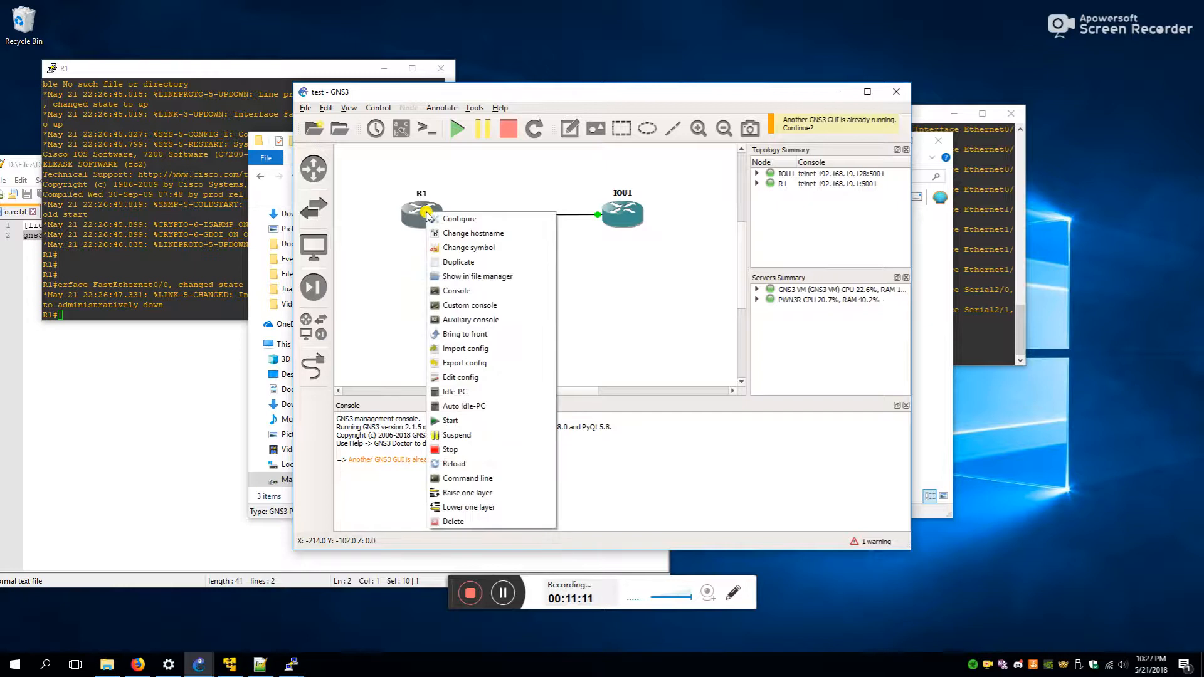
left_click(479, 291)
left_click_drag(229, 60, 427, 168)
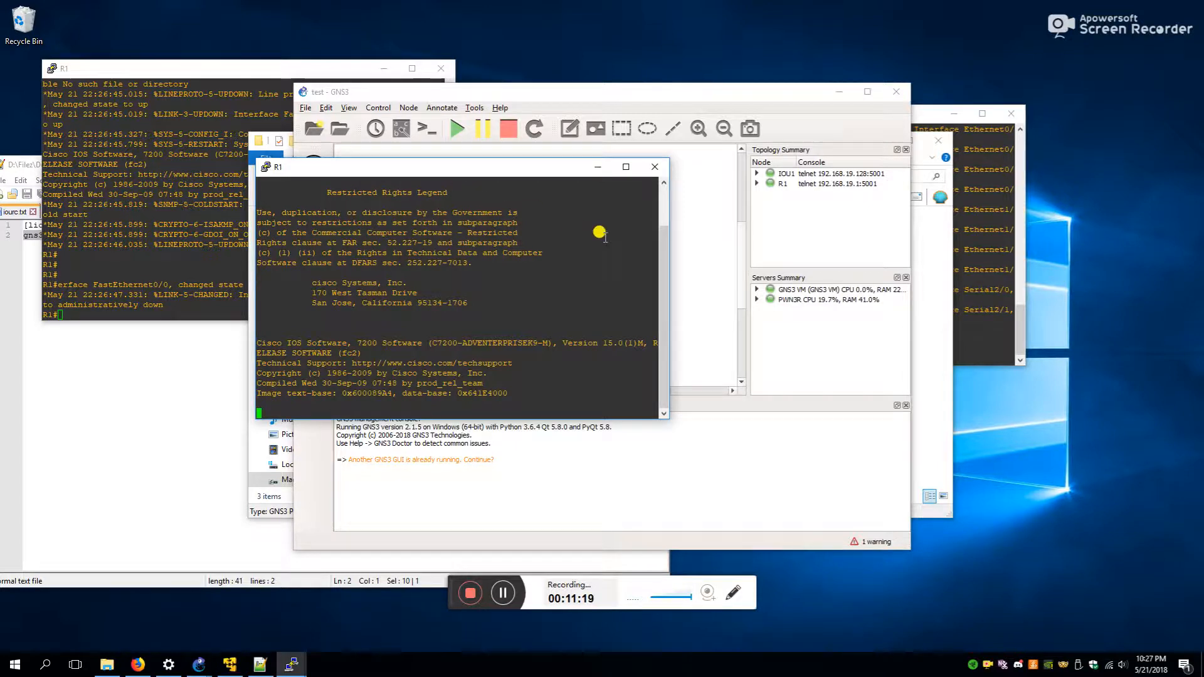
left_click(708, 307)
right_click(621, 208)
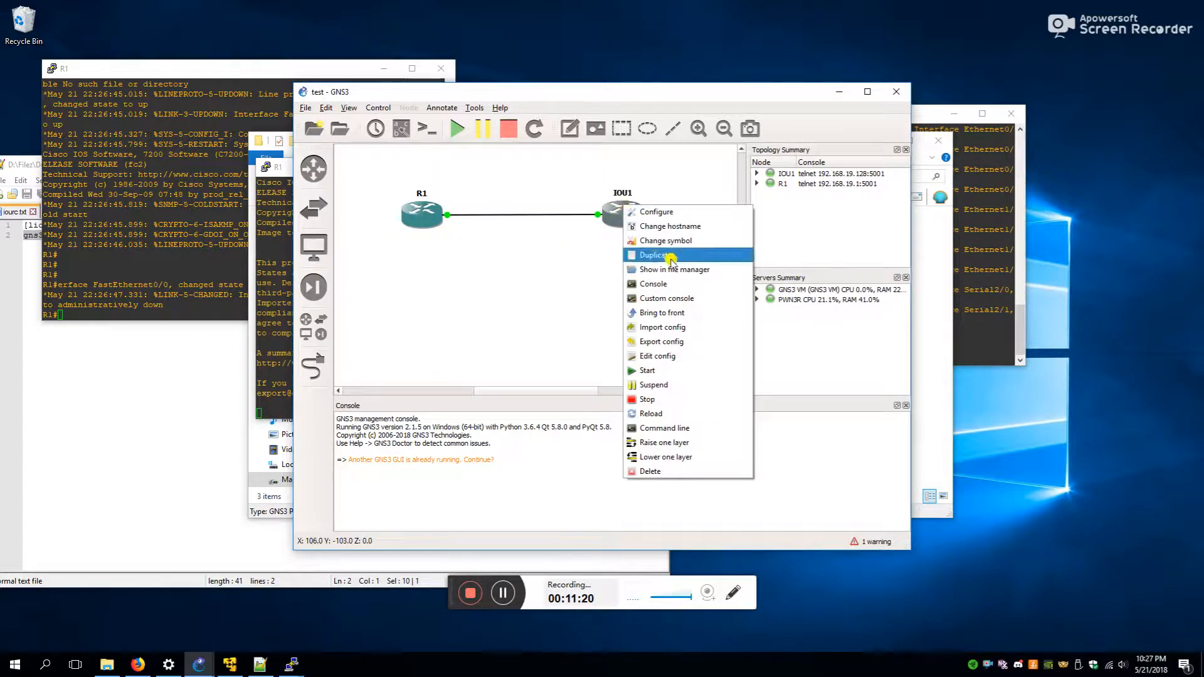
left_click(258, 306)
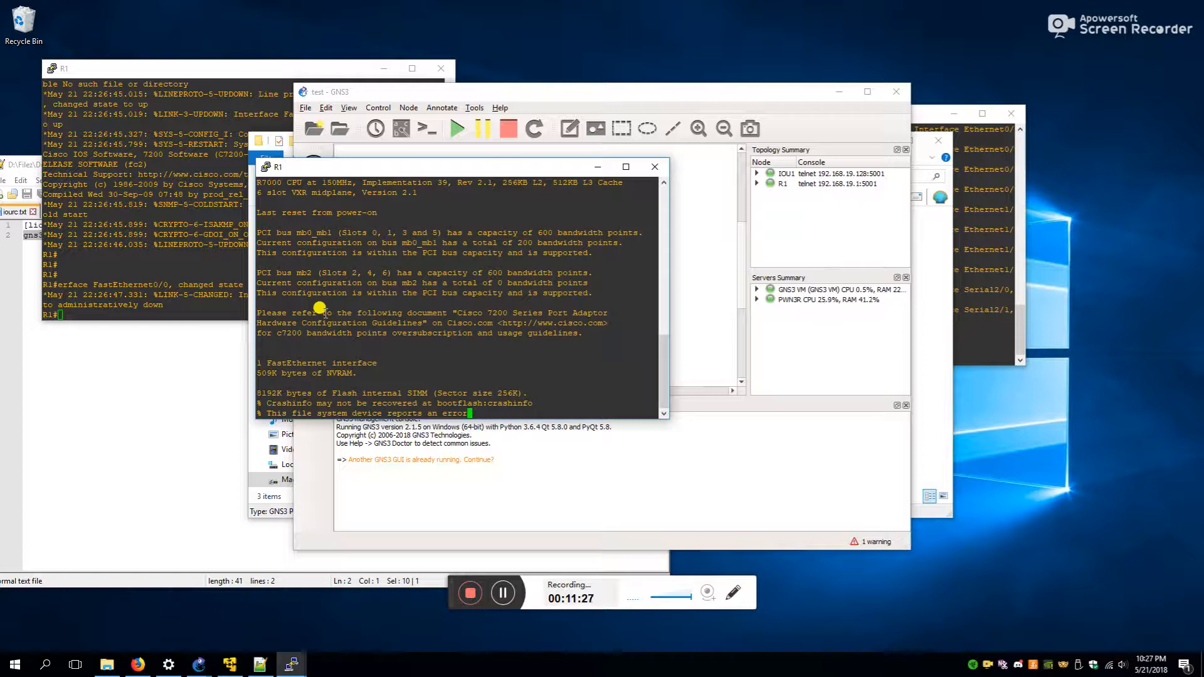
- Run show running-config on R1 and page through its IS-IS and BGP settings
key("Return")
key("Return")
key("Return")
key("Return")
key("Return")
key("Return")
key("Return")
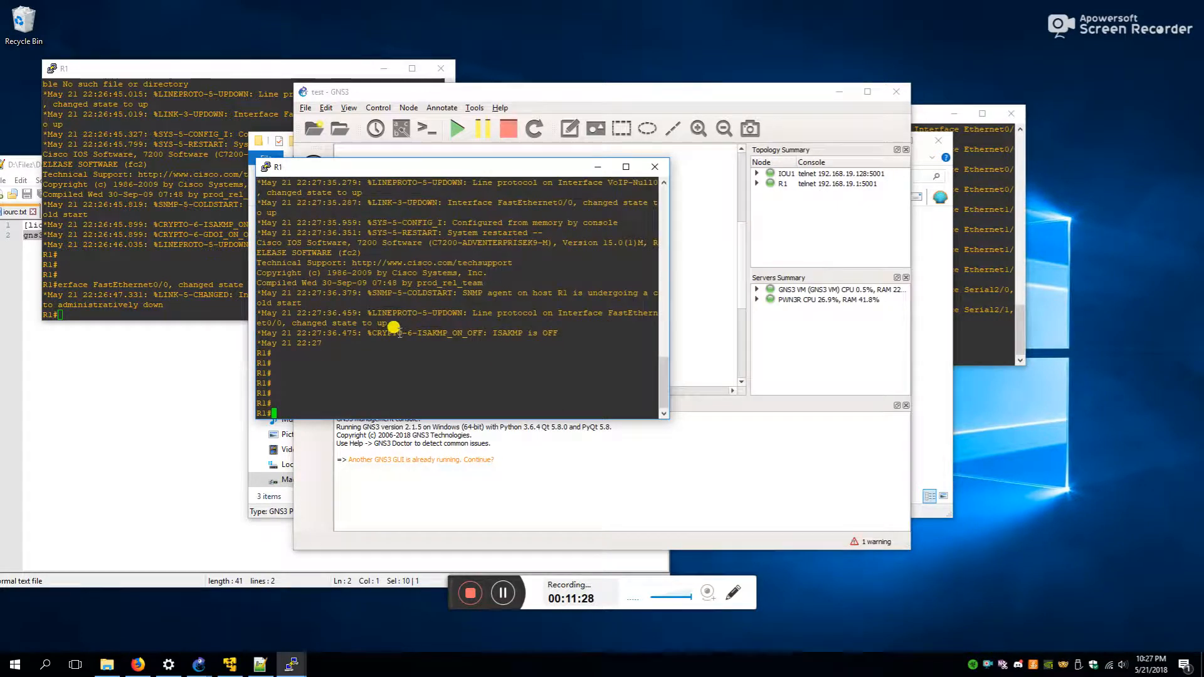
key("Return")
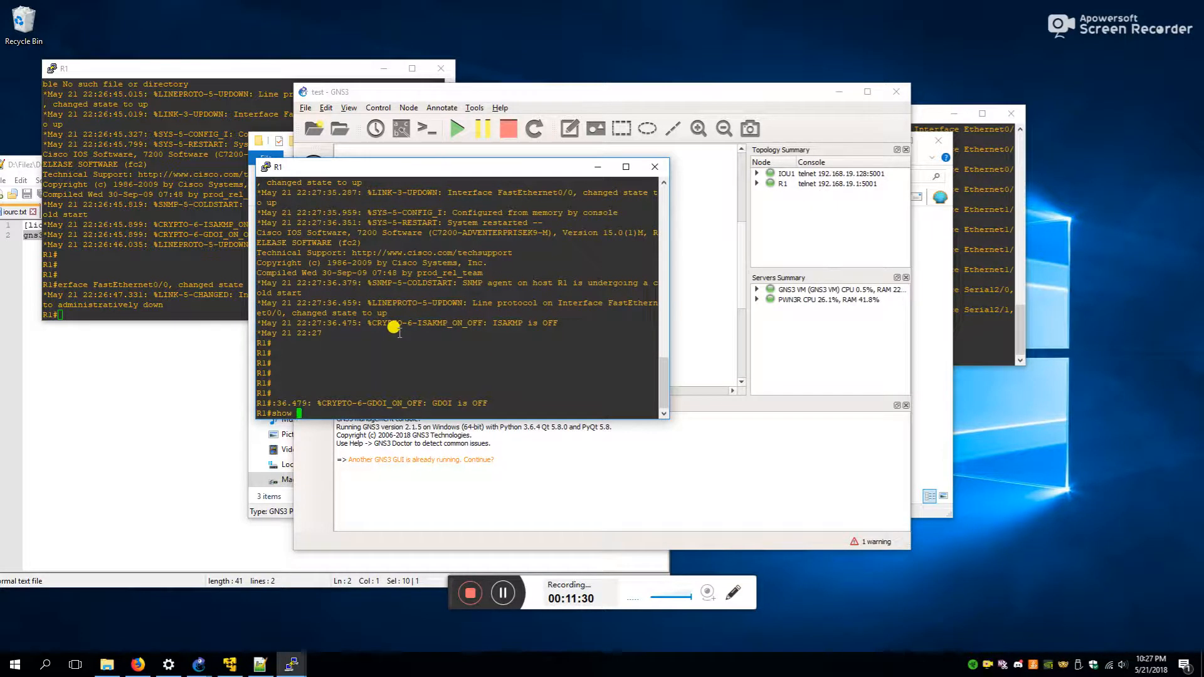
type("show runn")
key("Return")
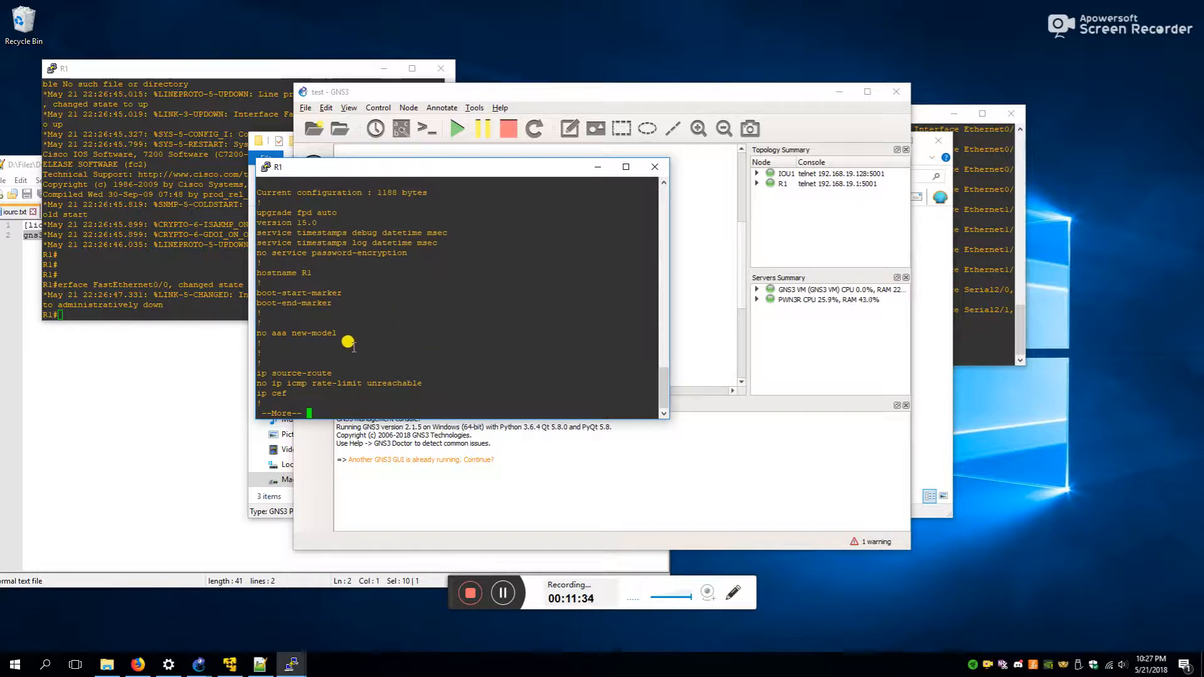
key("space")
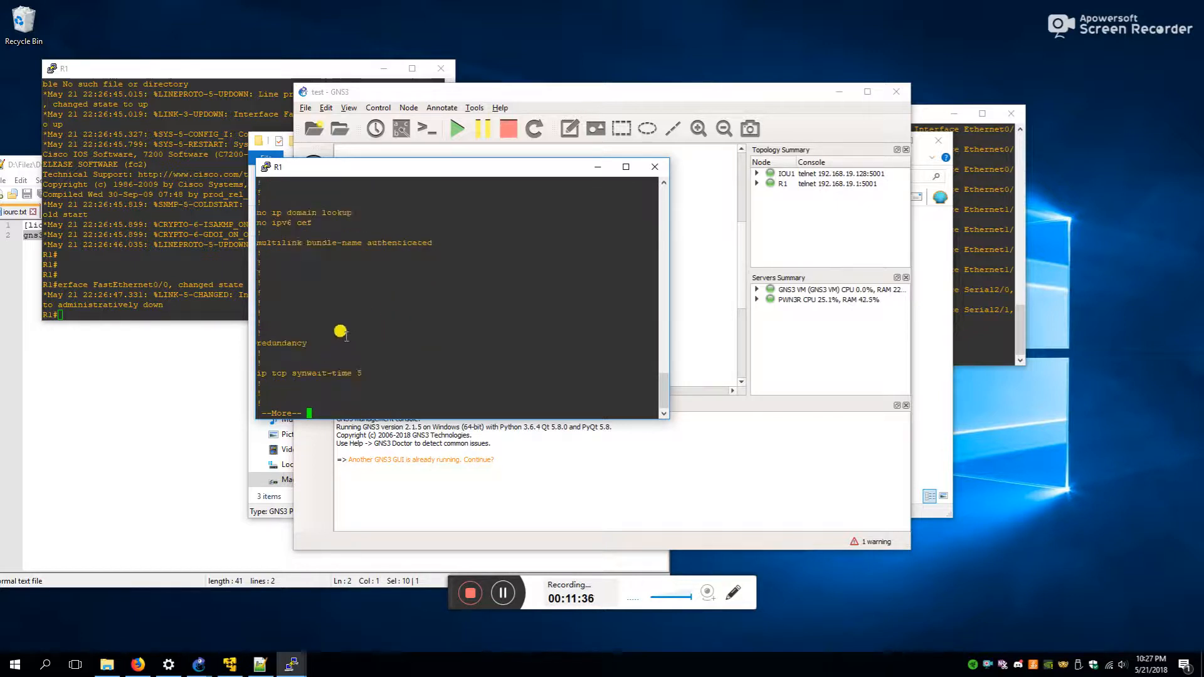
key("space")
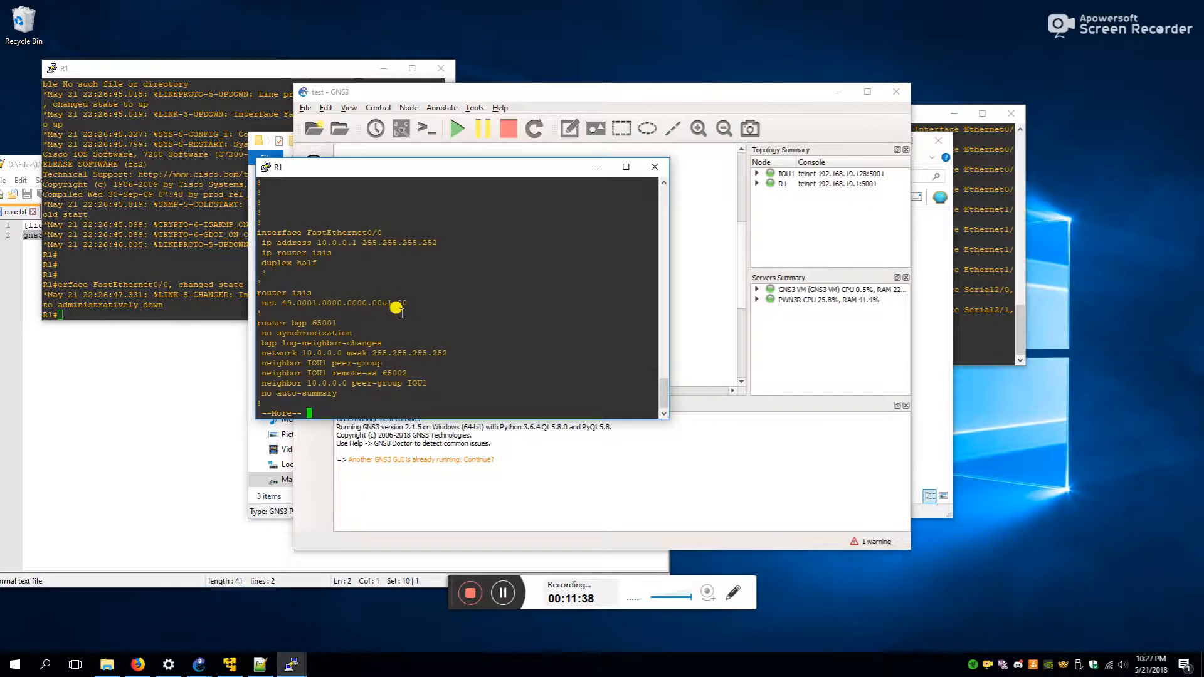
key("space")
key("space")
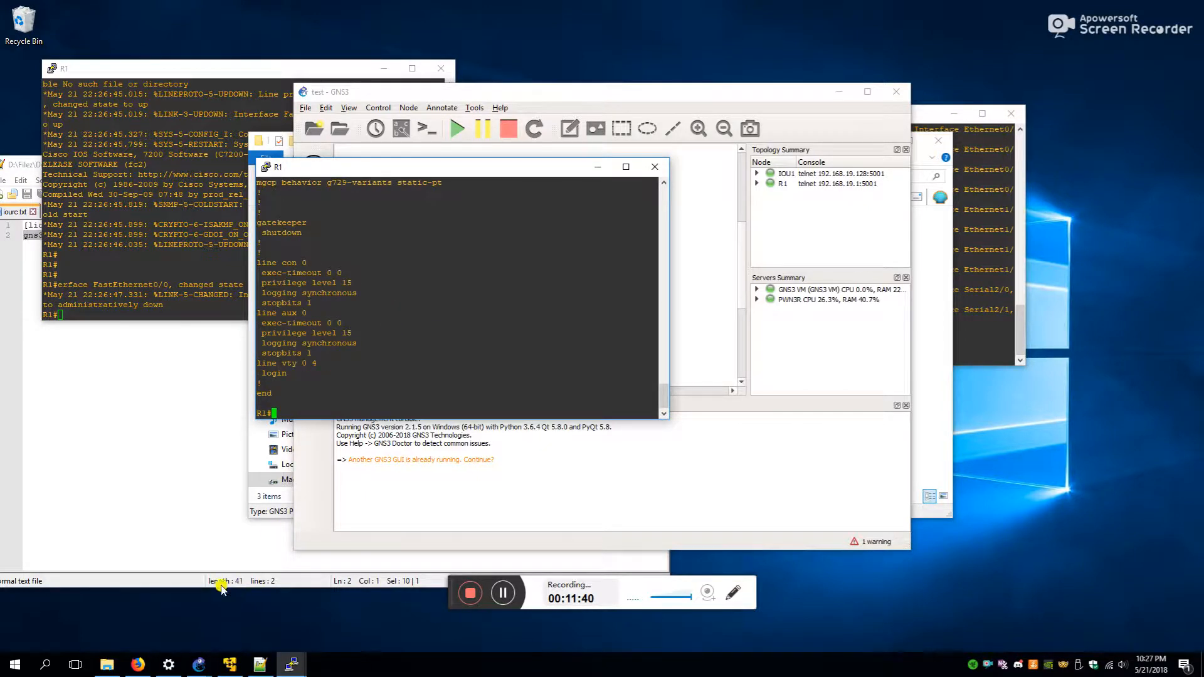
left_click(106, 665)
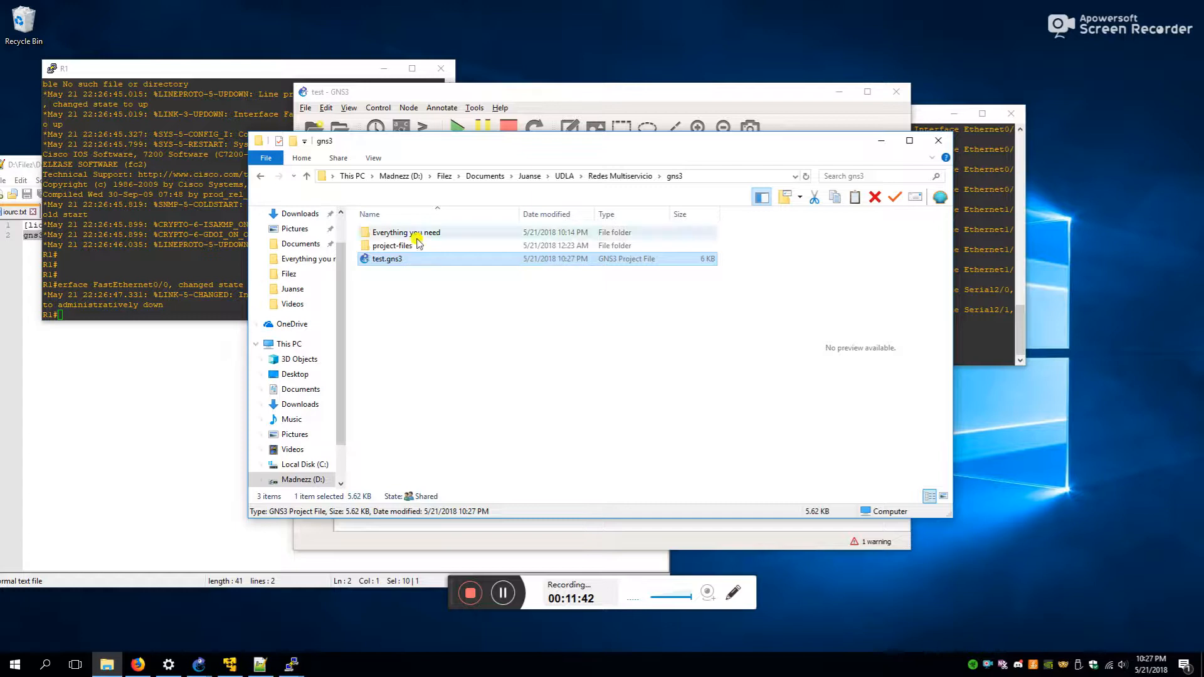
- Open the Redes Multiservicio folder (gns3, gns3.zip), then raise the R1 and IOU1 consoles
left_click(565, 176)
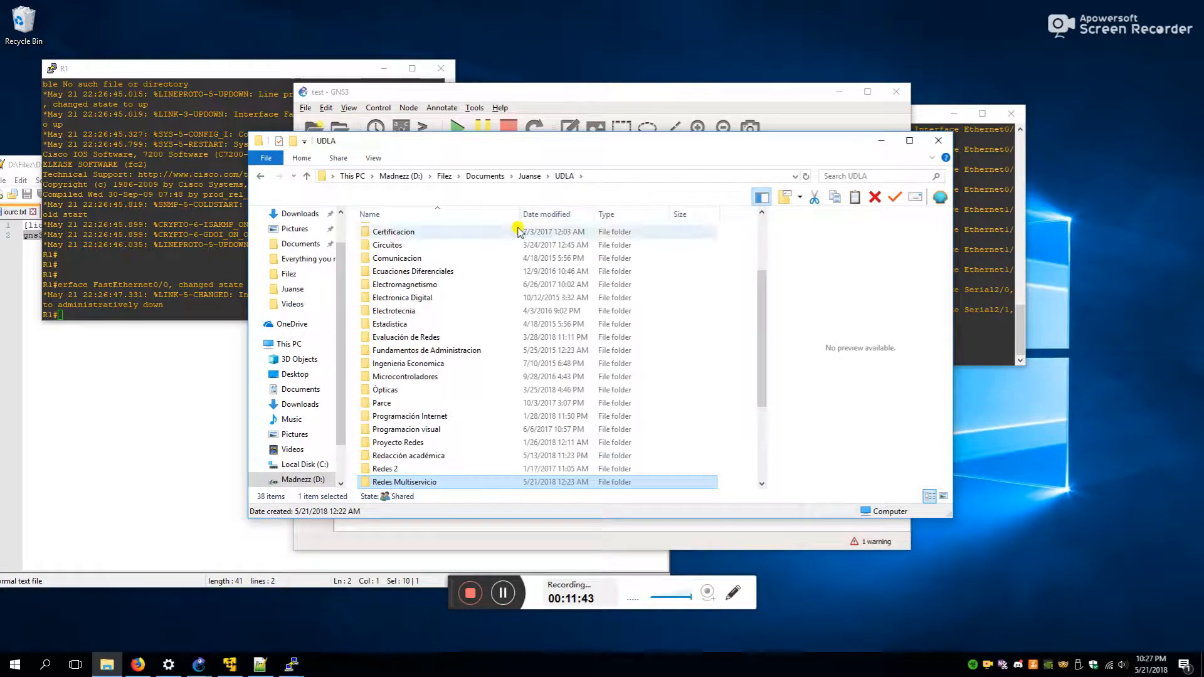
double_click(413, 482)
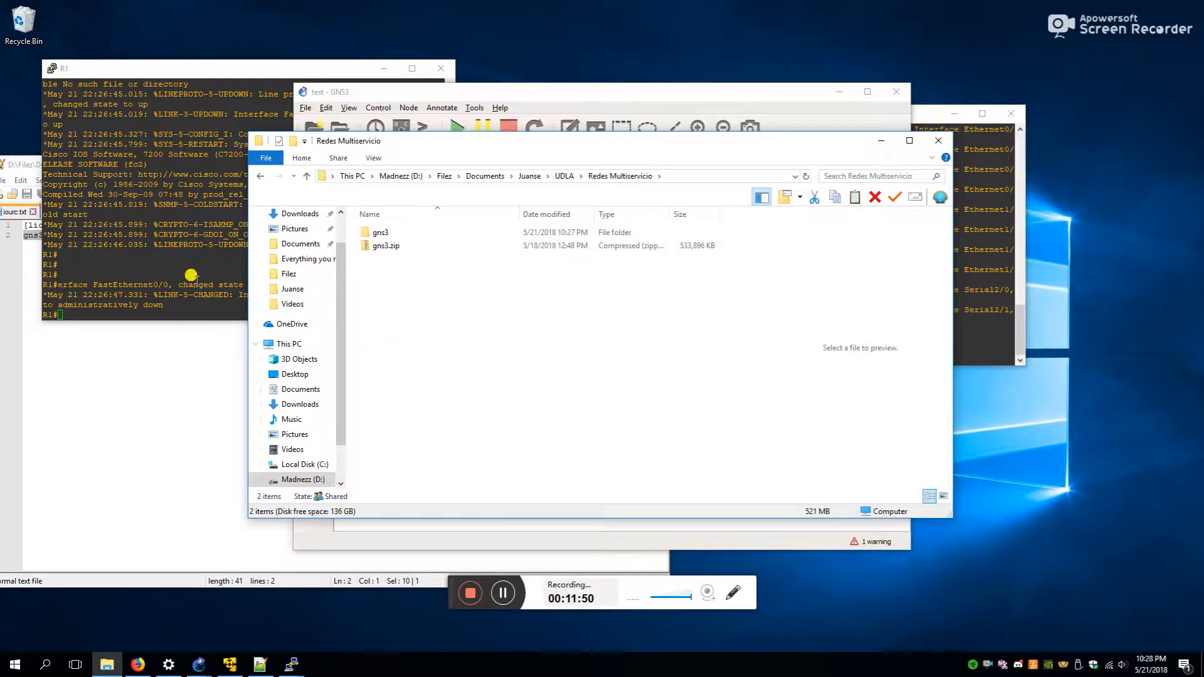
left_click(191, 276)
left_click(982, 277)
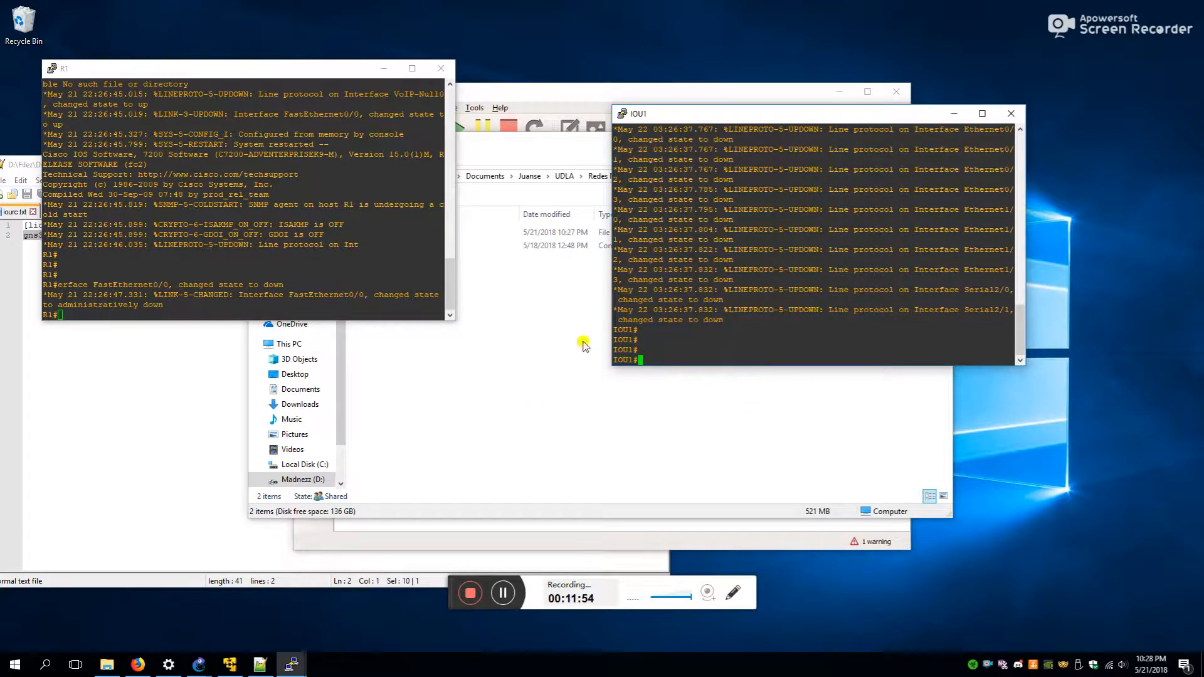
- On R1's console, enter global configuration mode and select interface FastEthernet0/0
left_click(514, 593)
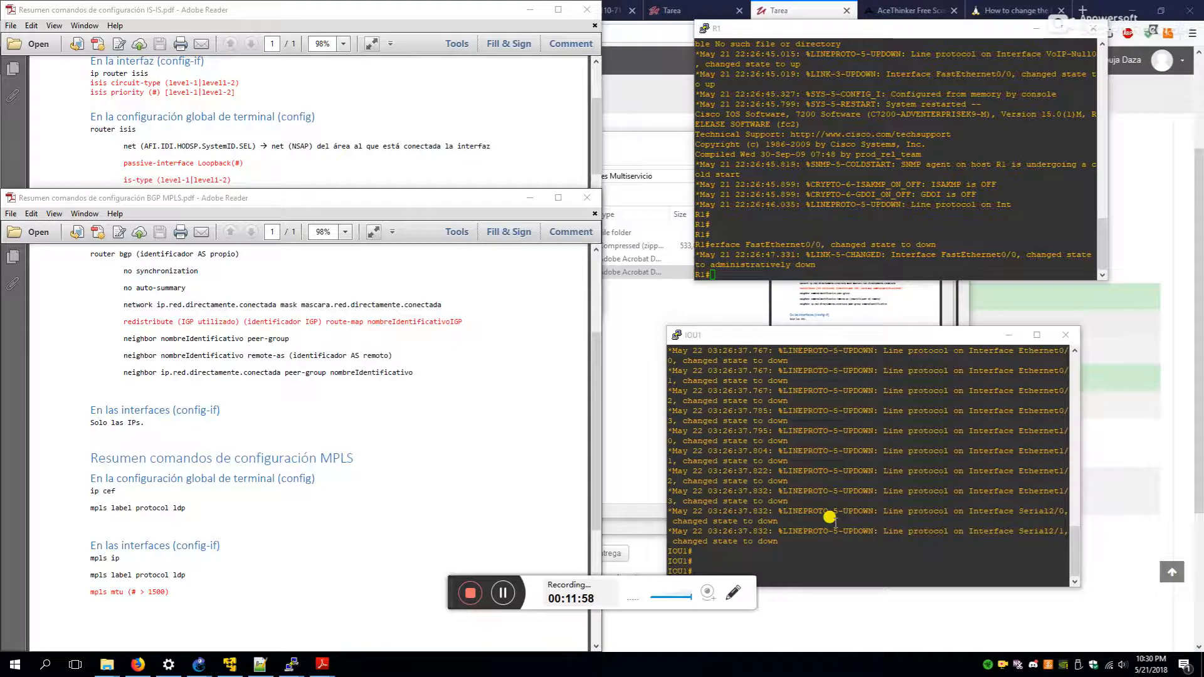
left_click(915, 206)
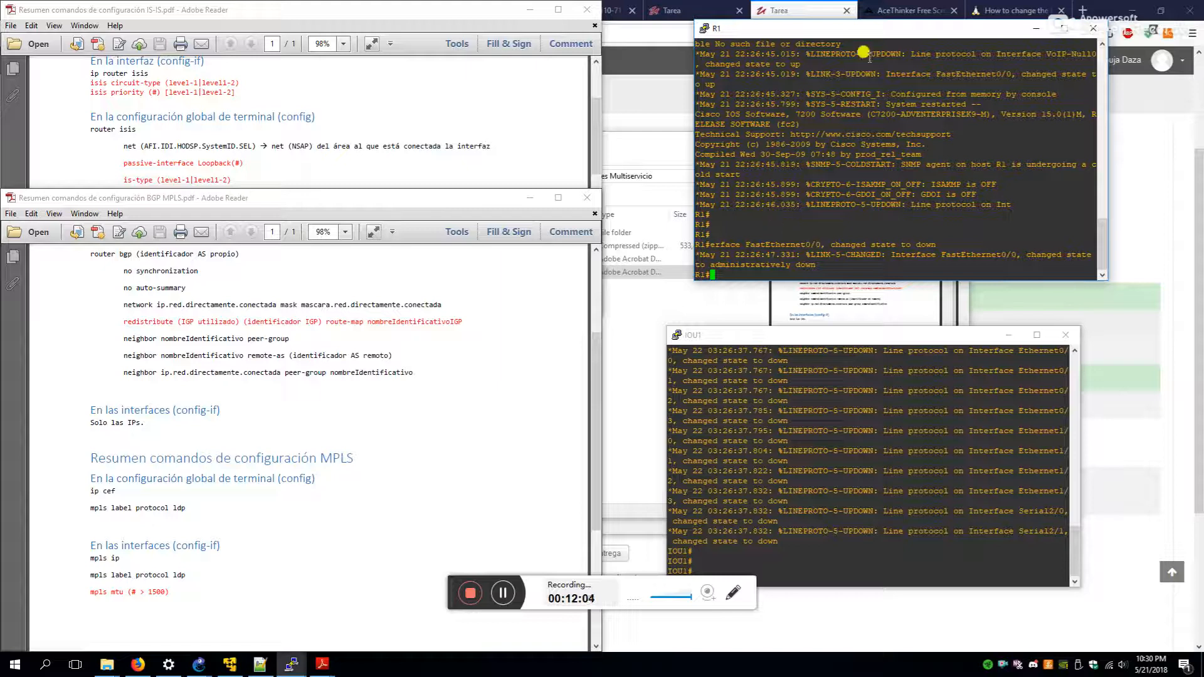
left_click_drag(909, 33, 895, 38)
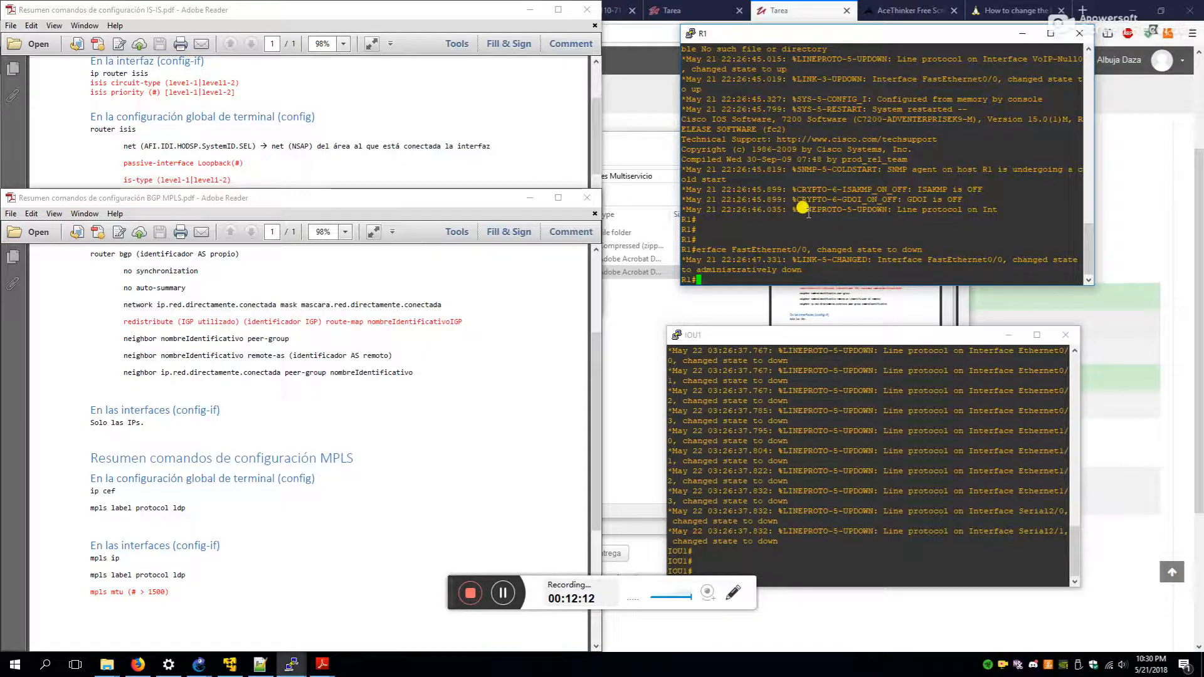
type("conf t")
key("Return")
type("int f0/0")
key("Return")
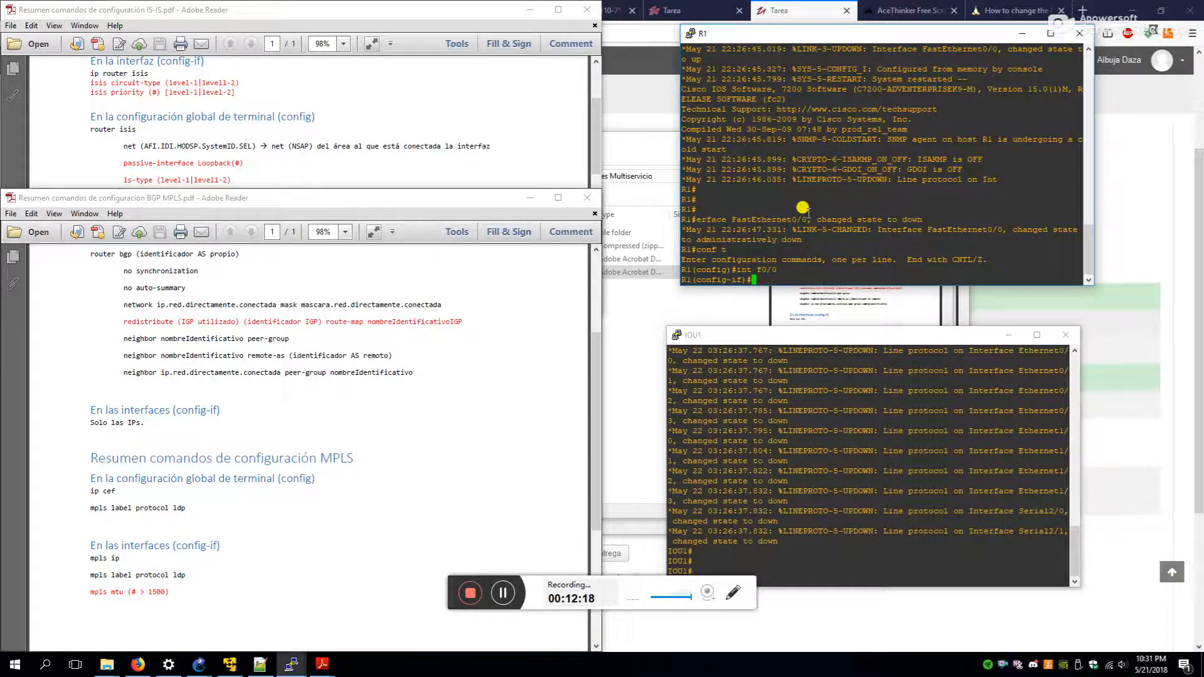
- Give FastEthernet0/0 10.10.10.1 255.255.255.252, bring it up and enable IS-IS
type("ip router i")
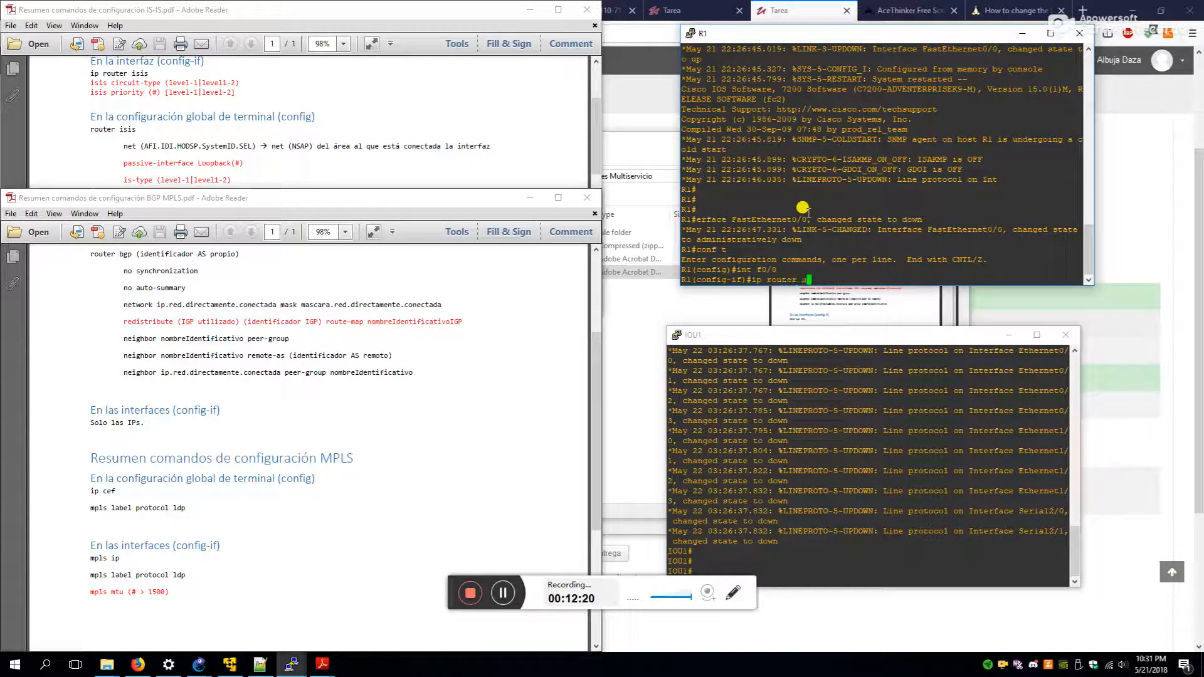
type("sis")
key("Return")
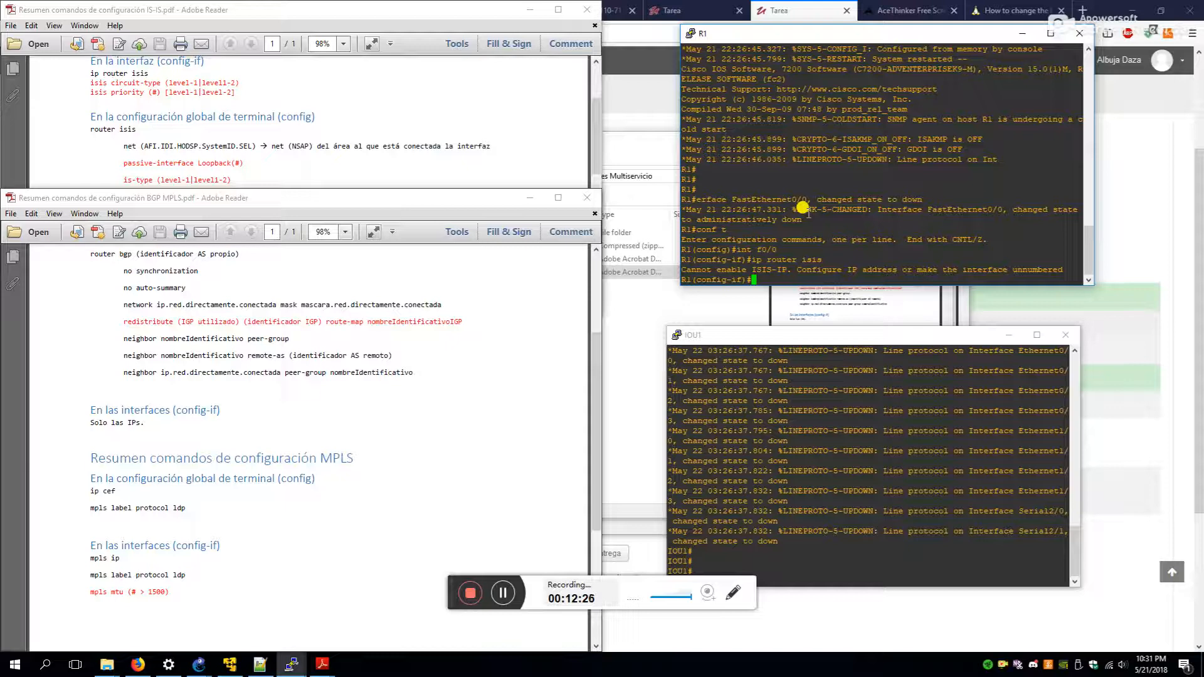
type("ip add 10.10.10.1 255.255.255.0")
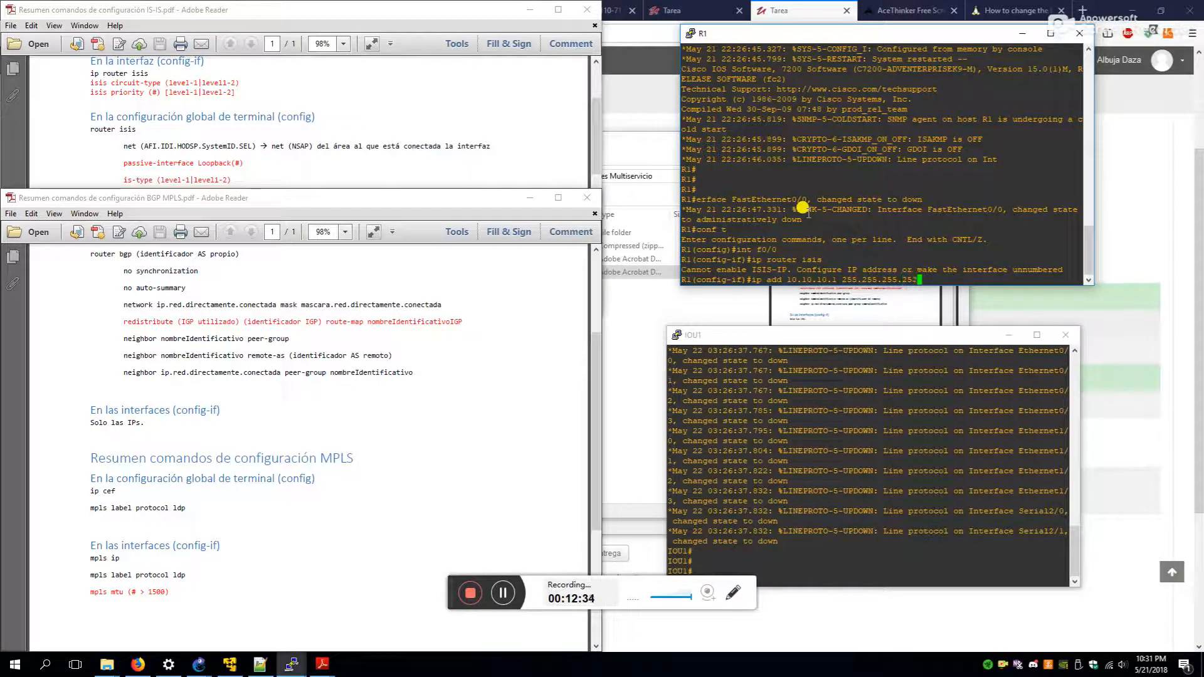
key("Return")
type("no s")
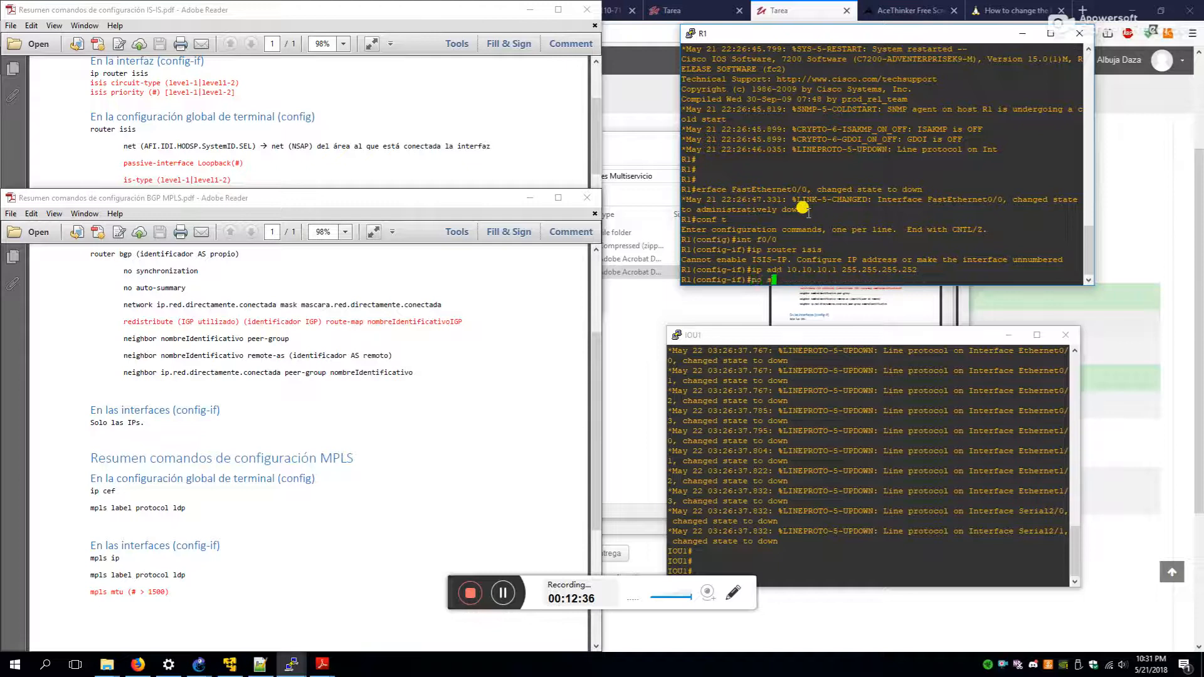
type("h")
key("Return")
type("ip router isis")
key("Return")
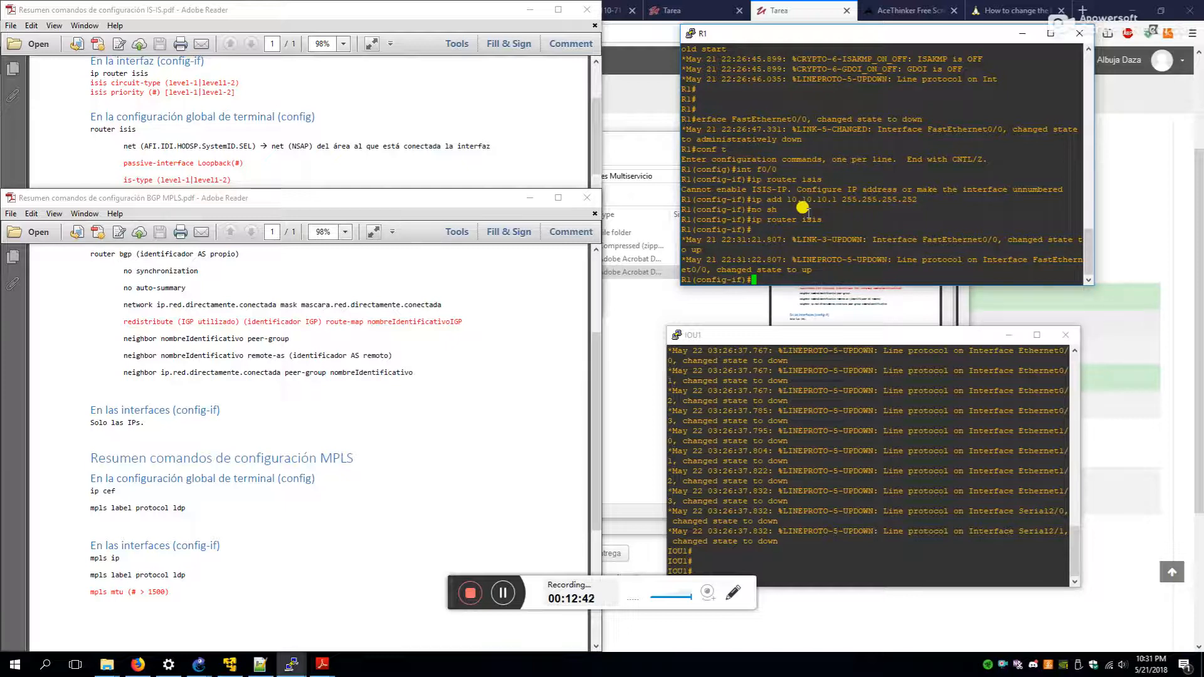
left_click(906, 442)
left_click_drag(849, 335, 851, 309)
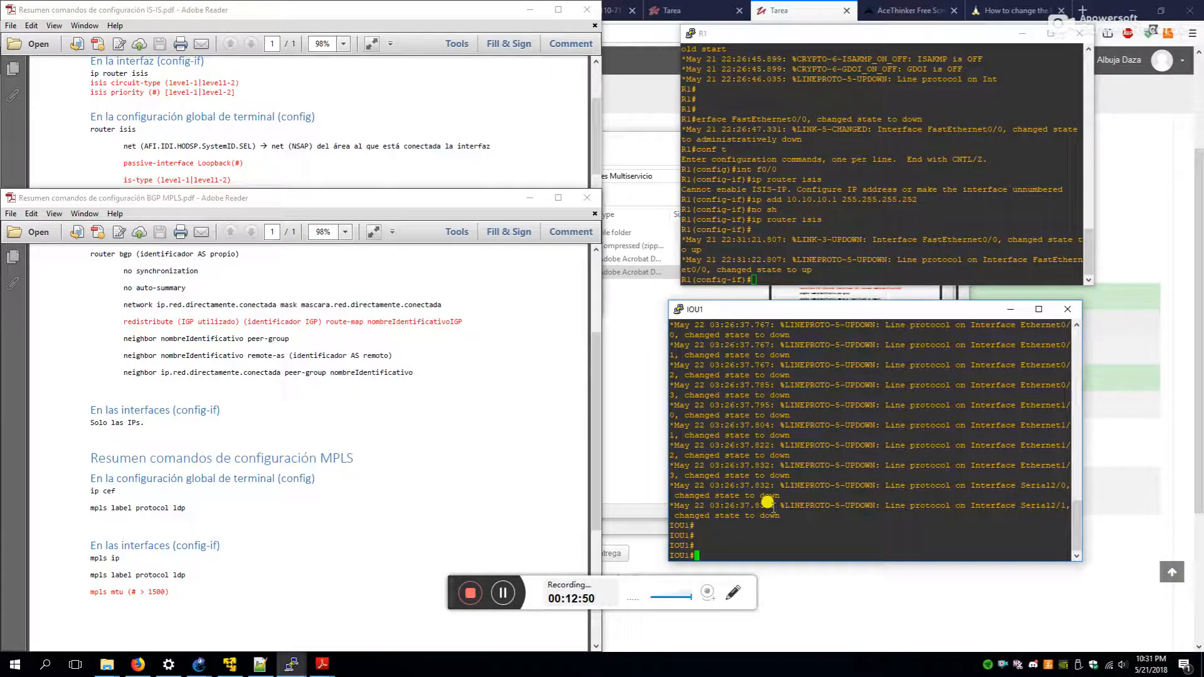
- On IOU1, give Ethernet0/0 10.10.10.2 255.255.255.252, no shutdown, and ip router isis
key("Return")
type("ig)#i")
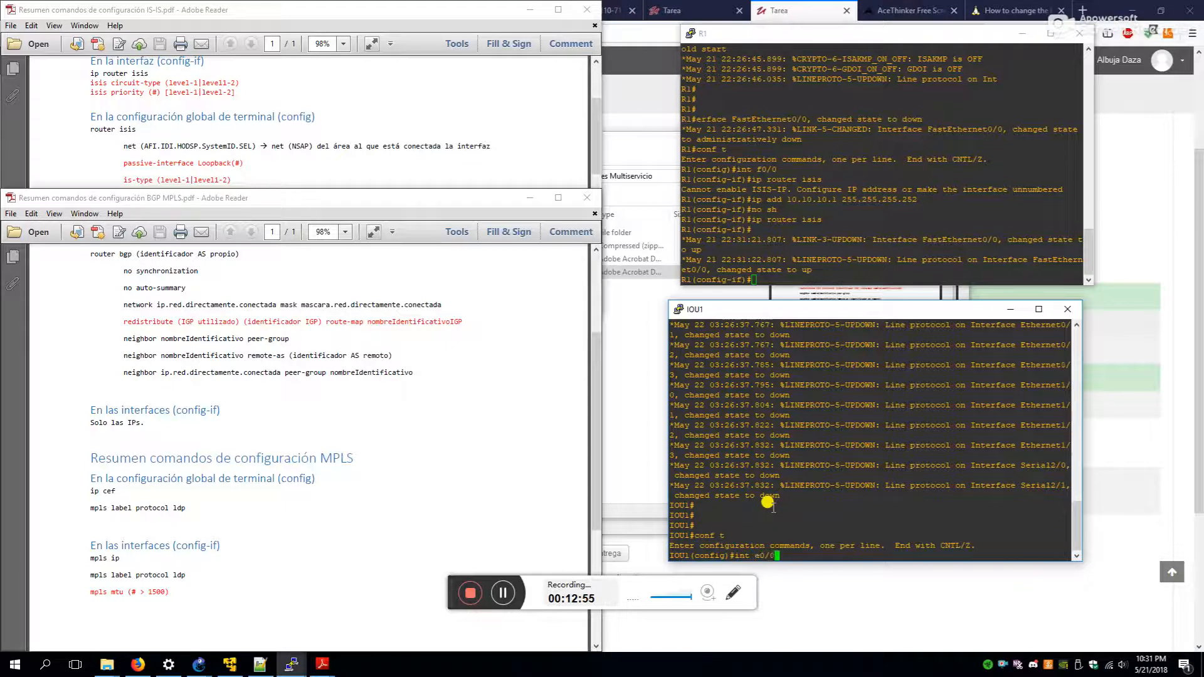
type("nt e0/0")
key("Return")
key("BackSpace")
key("BackSpace")
key("BackSpace")
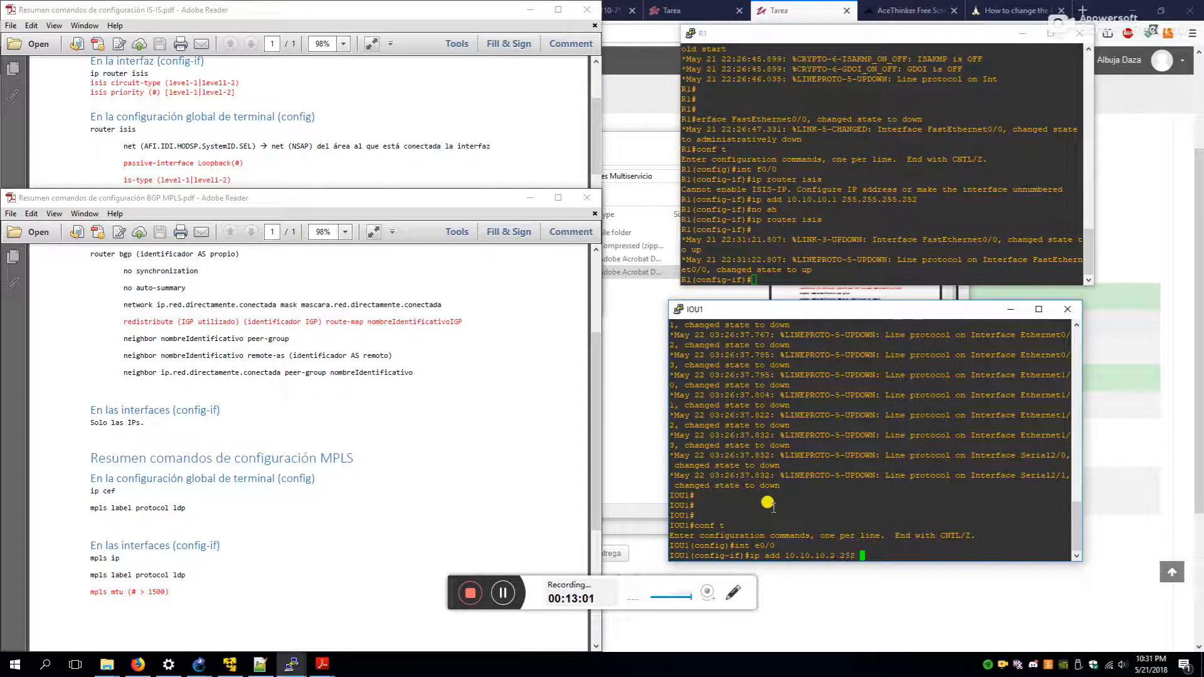
key("Return")
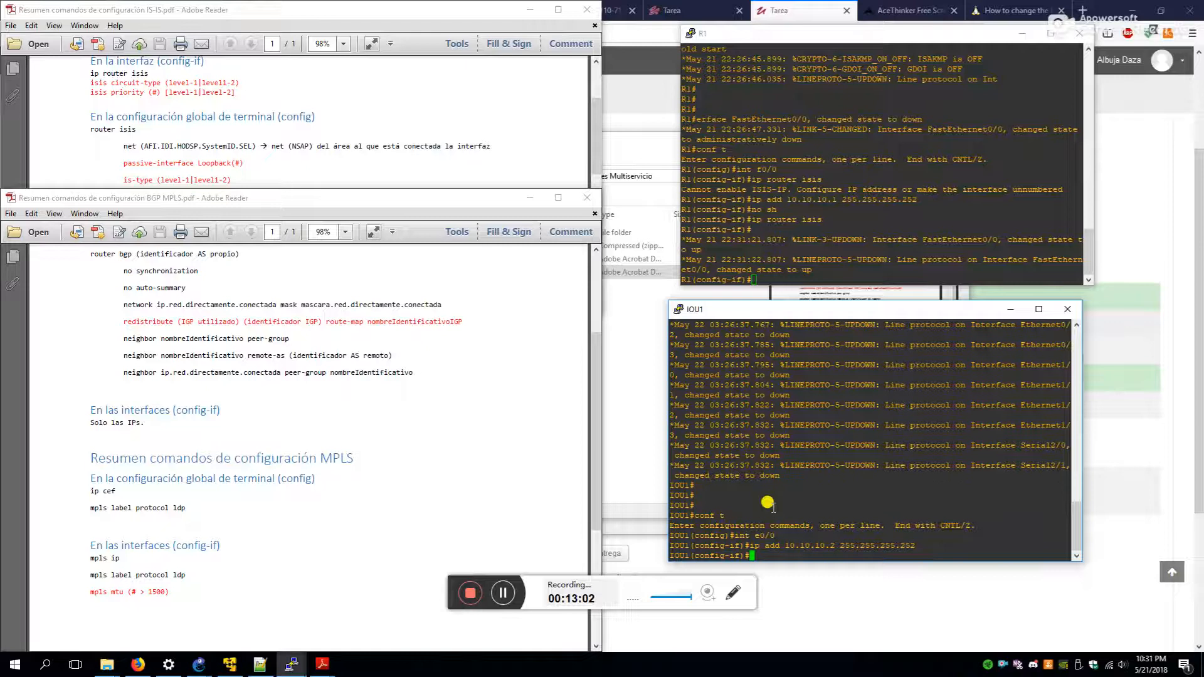
type("no sh")
key("Return")
type("ig-if)#ip router isis")
key("Return")
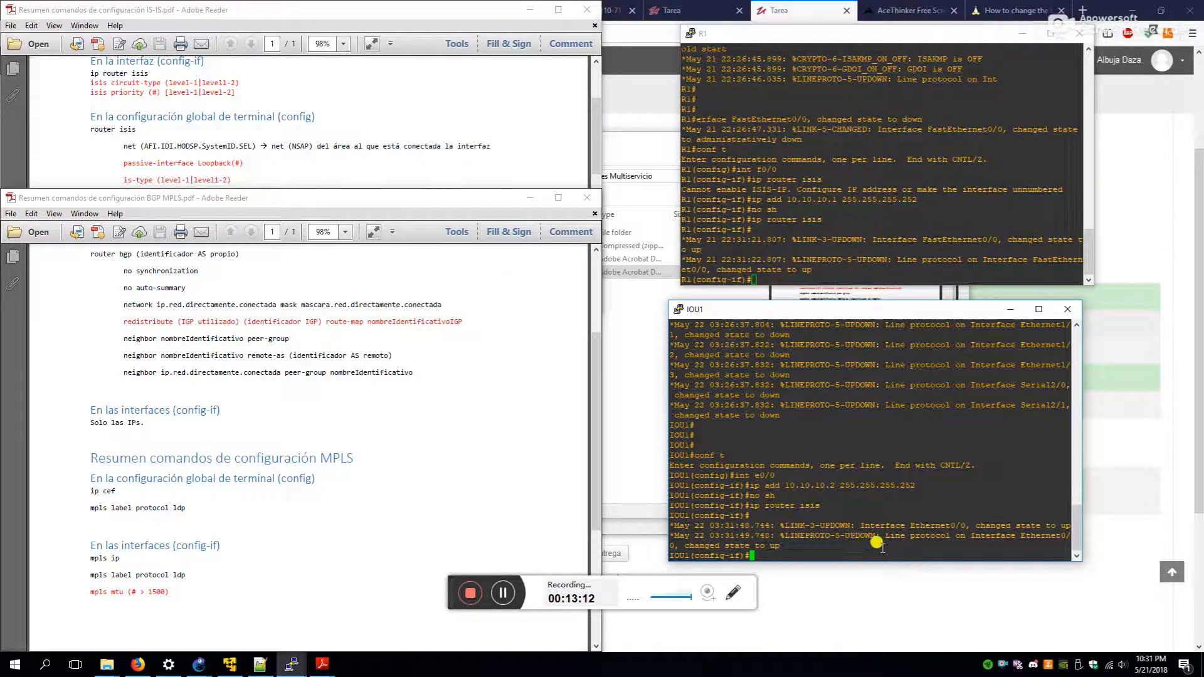
left_click(862, 147)
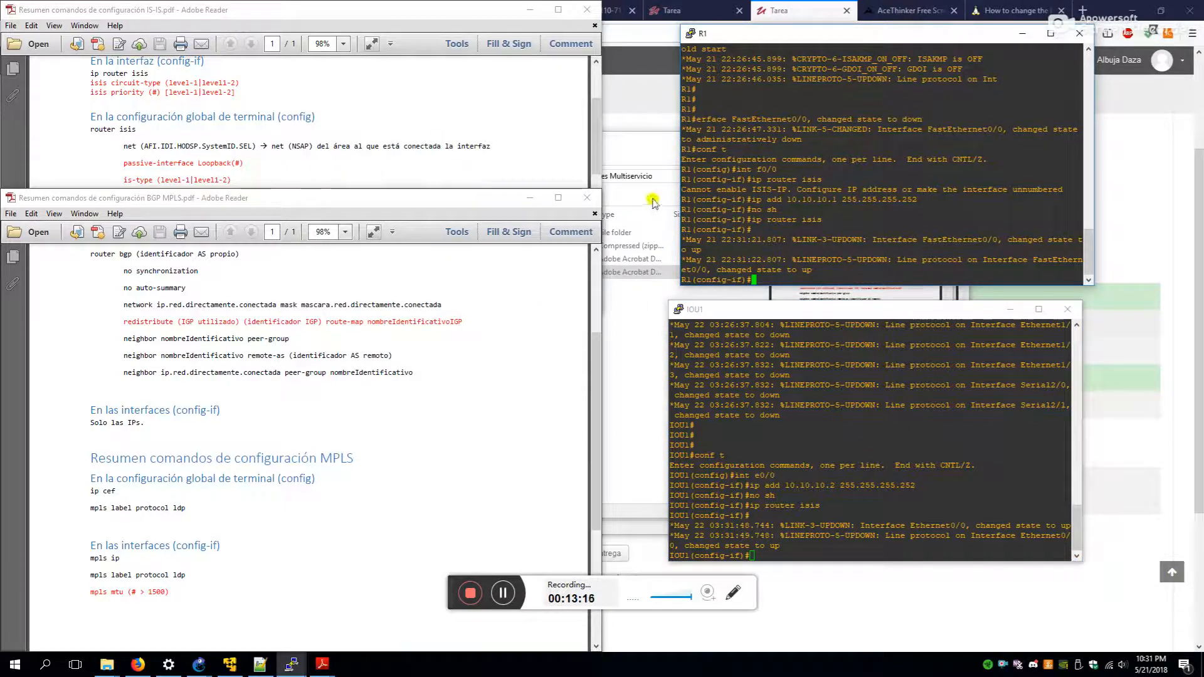
- Start IS-IS on R1 with NET 49.0001.0000.0000.00a1.00
type("router isis")
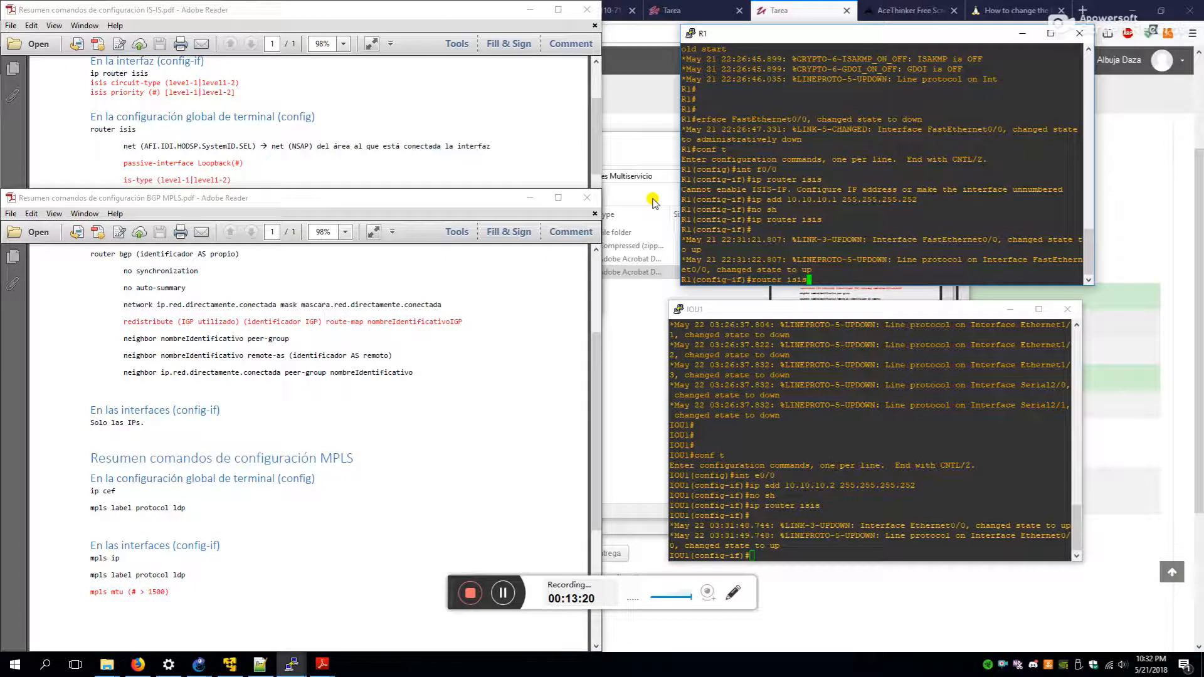
key("Return")
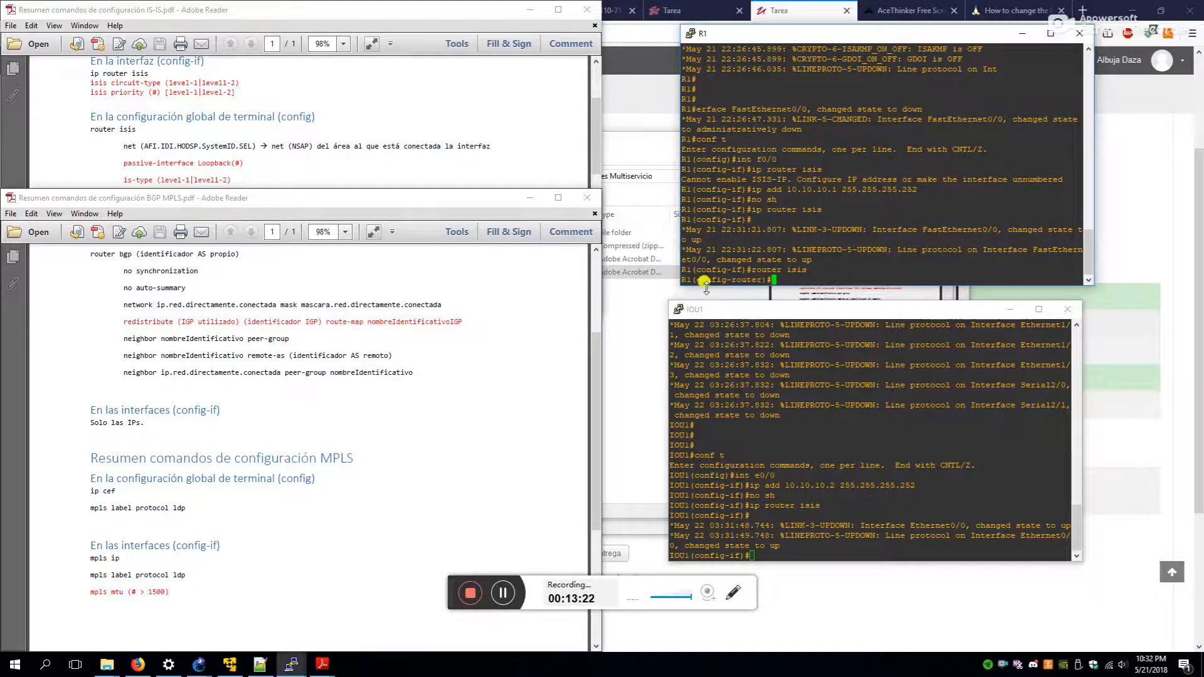
left_click(505, 593)
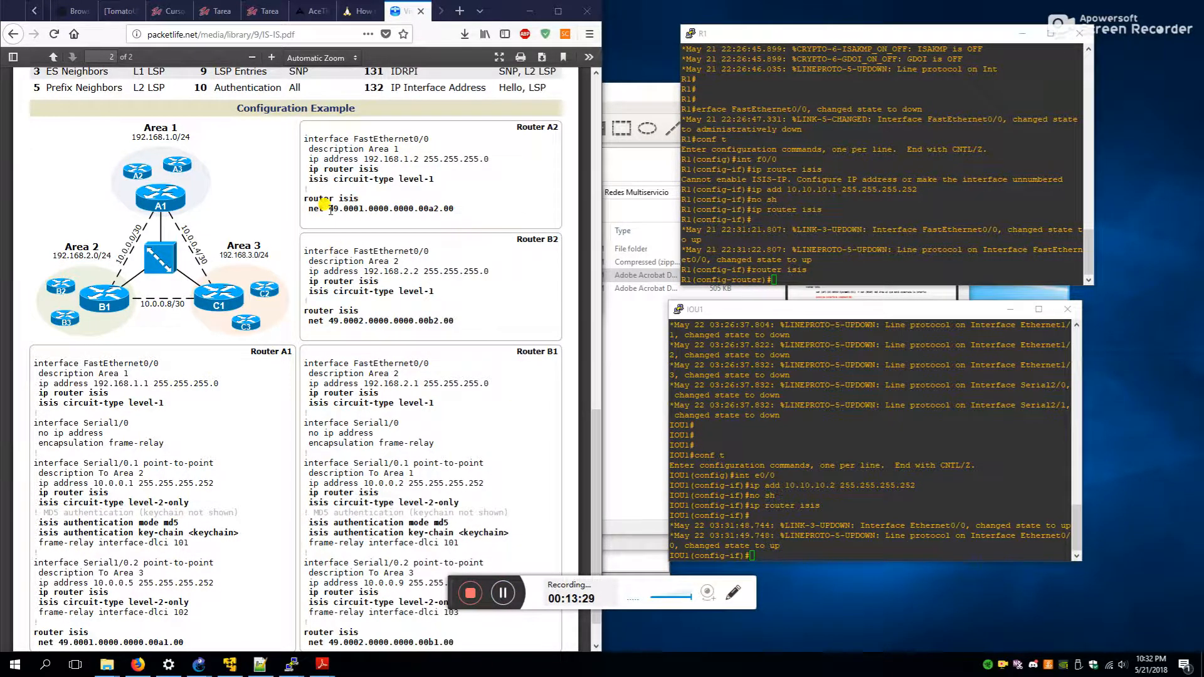
scroll(300, 342, "up", 10)
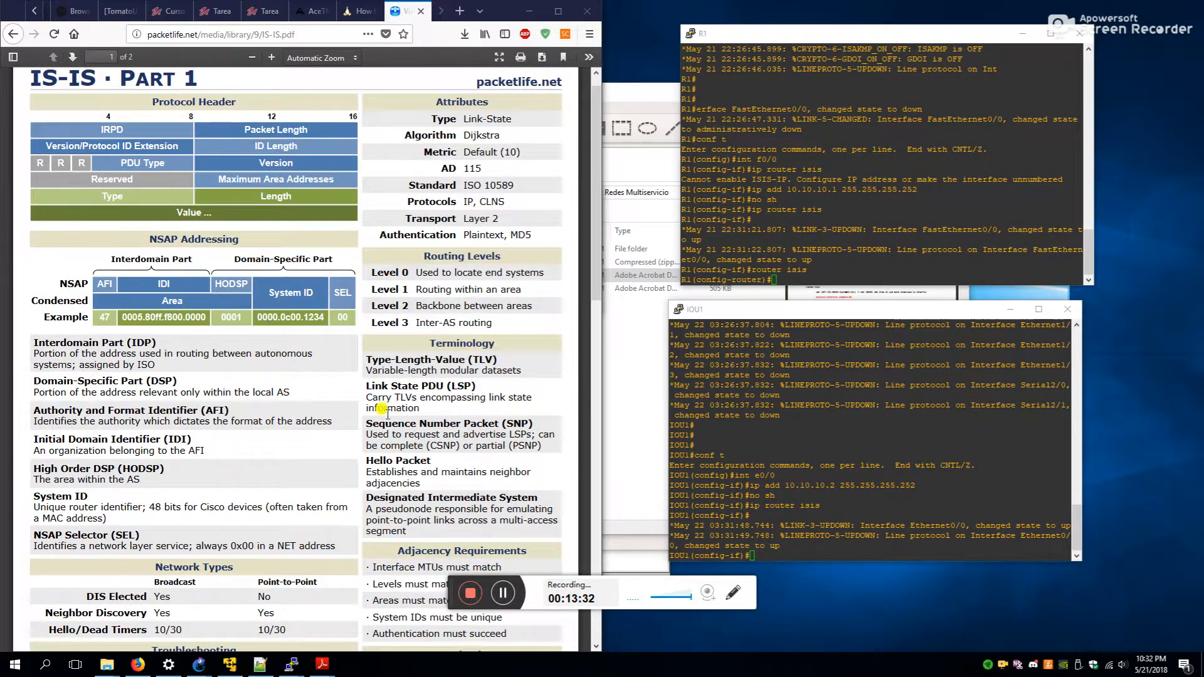
scroll(326, 269, "down", 15)
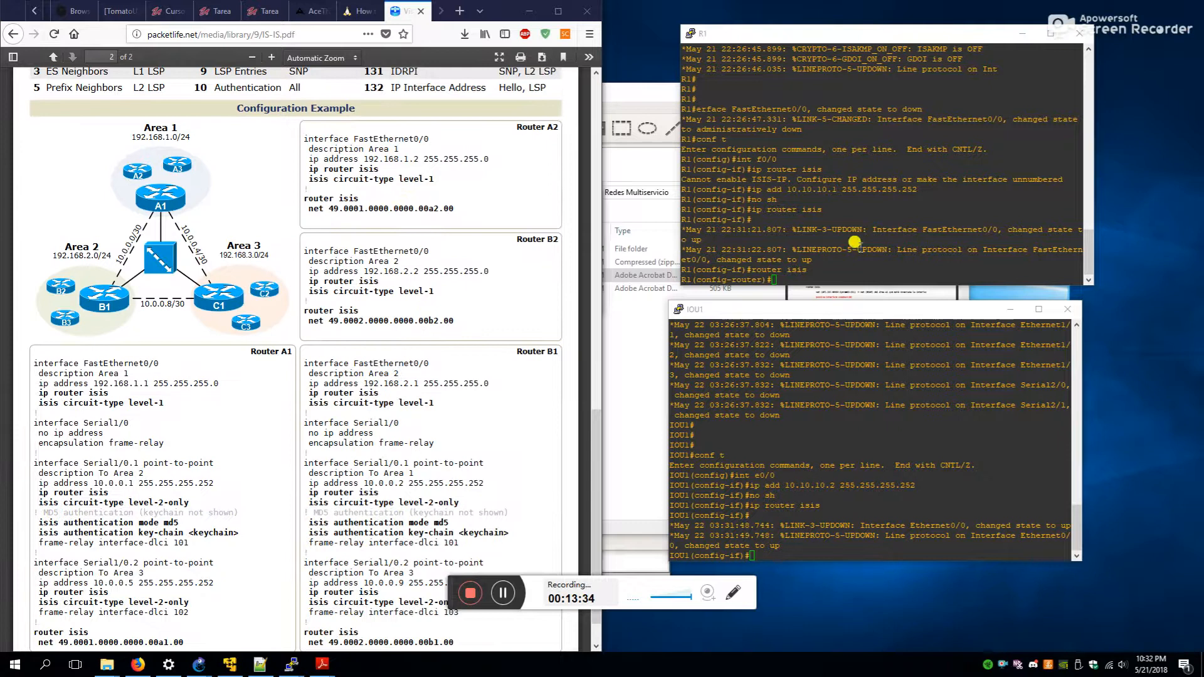
left_click(856, 243)
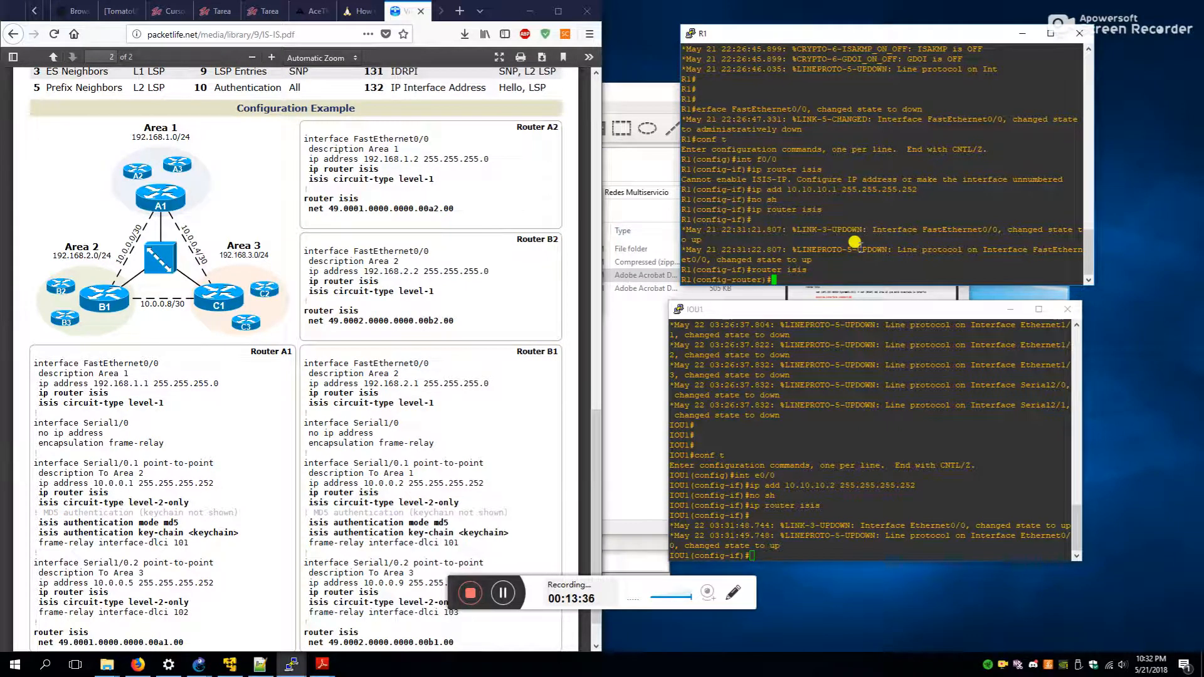
type("net")
scroll(301, 458, "down", 1)
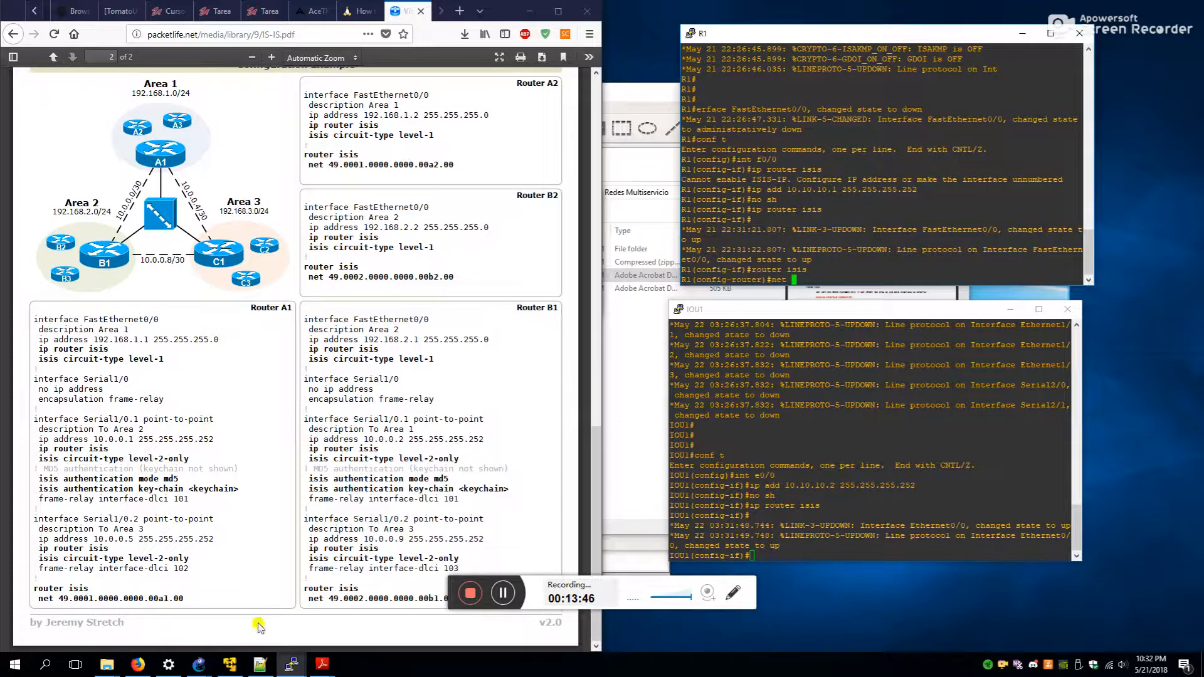
type("49")
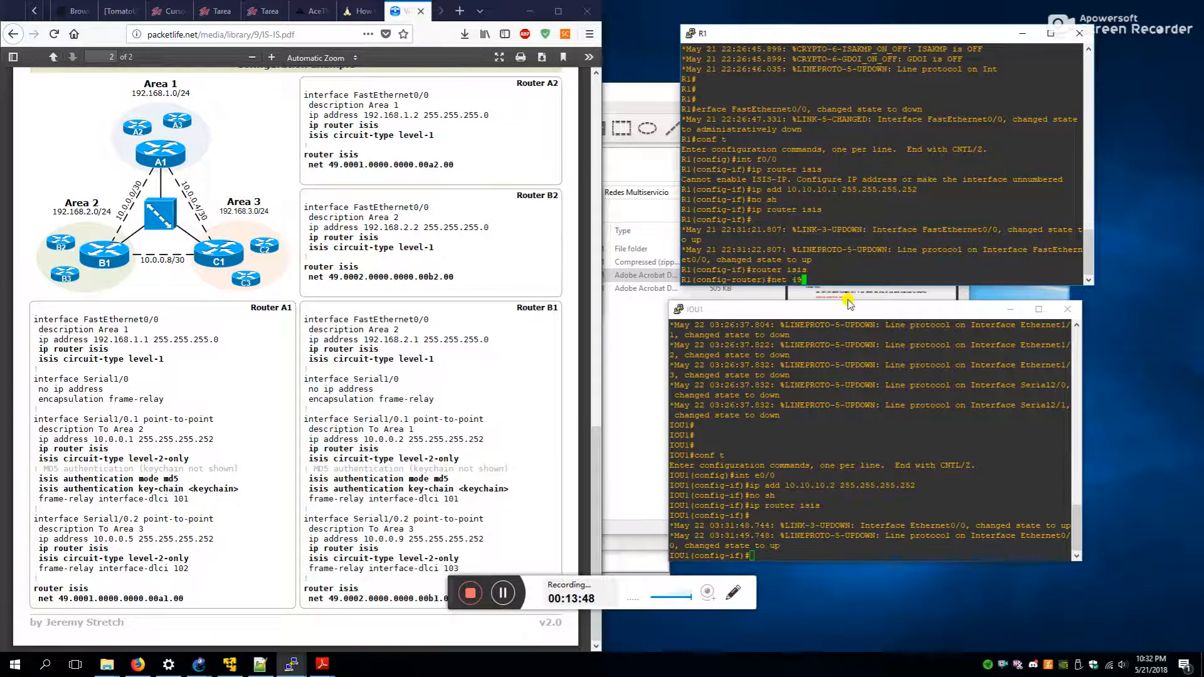
type(".0001.0000.0000.00a1.00")
key("Return")
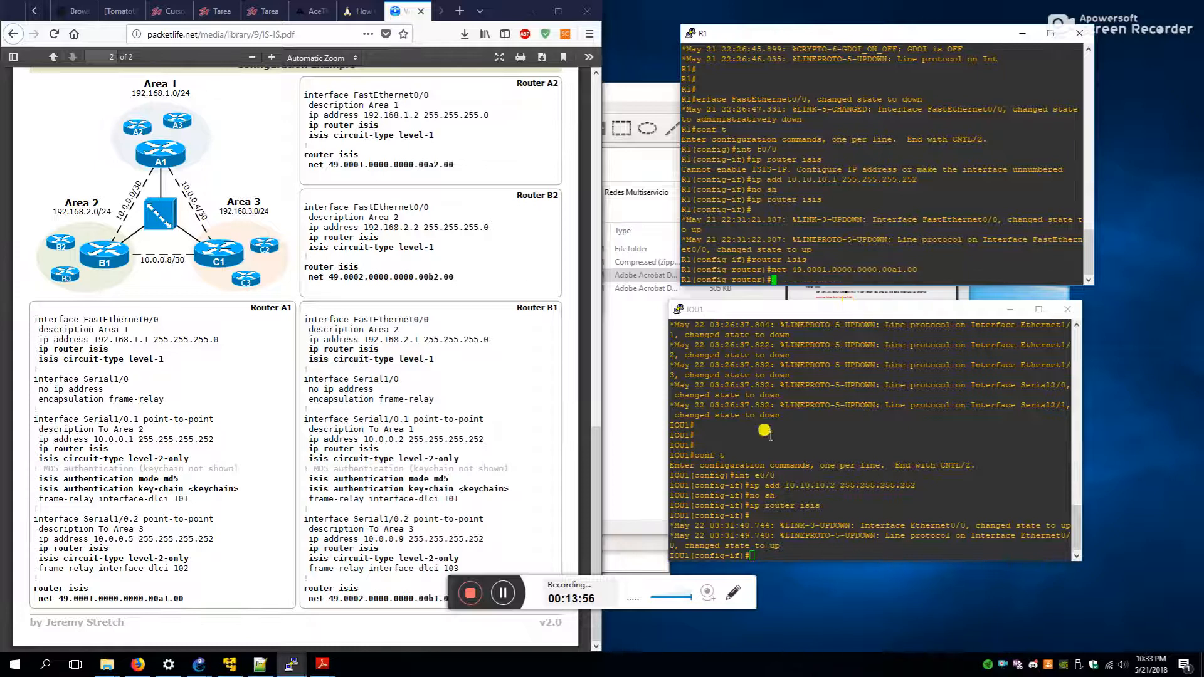
- Start IS-IS on IOU1 with NET 49.0002.0000.0000.00b1.00
left_click(834, 470)
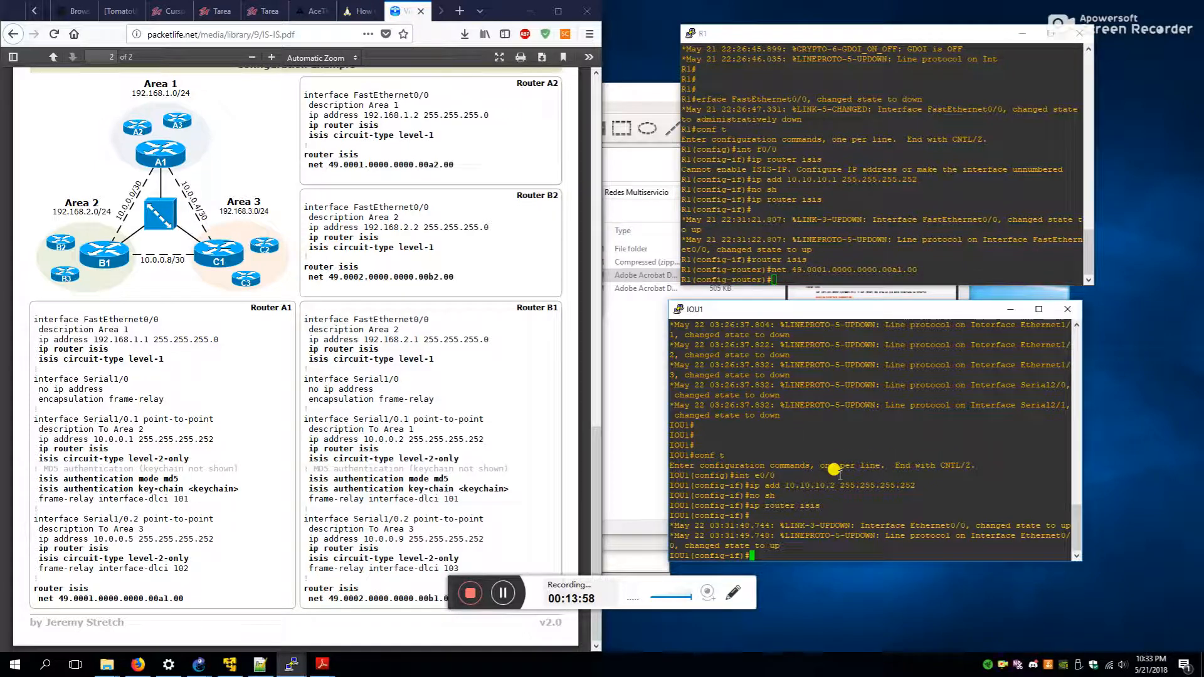
type("exuter isis")
key("Return")
type("net")
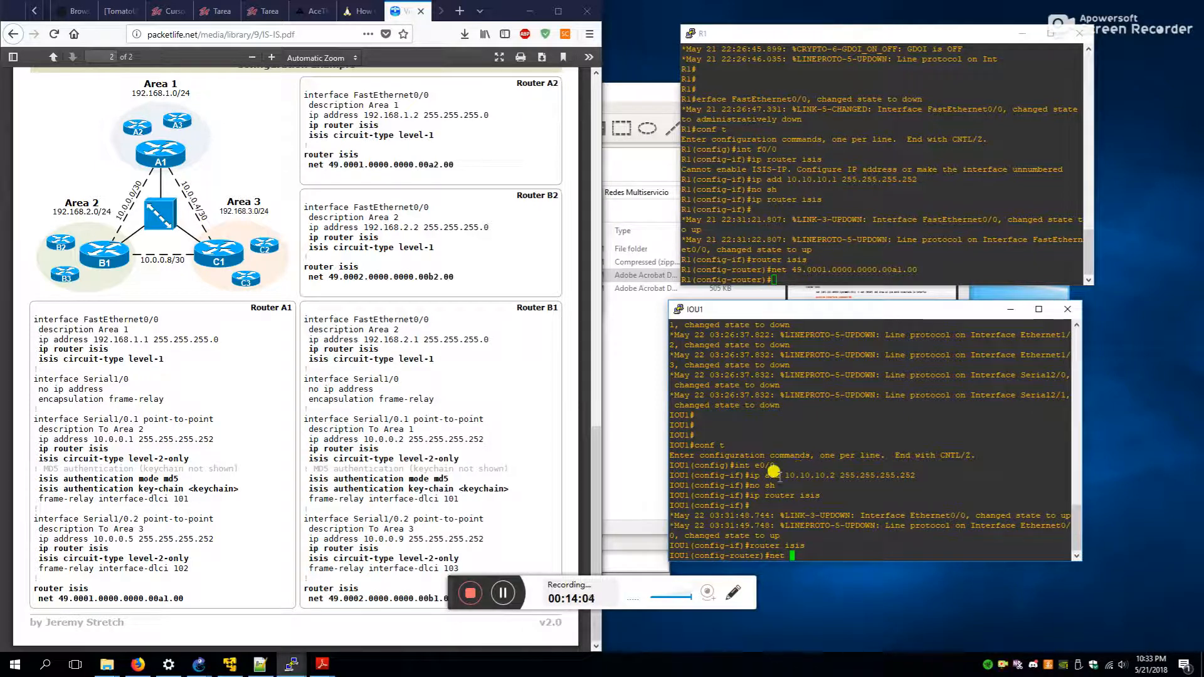
left_click(653, 583)
left_click_drag(452, 588, 901, 626)
left_click(761, 513)
type("49.")
type("000.2.0000")
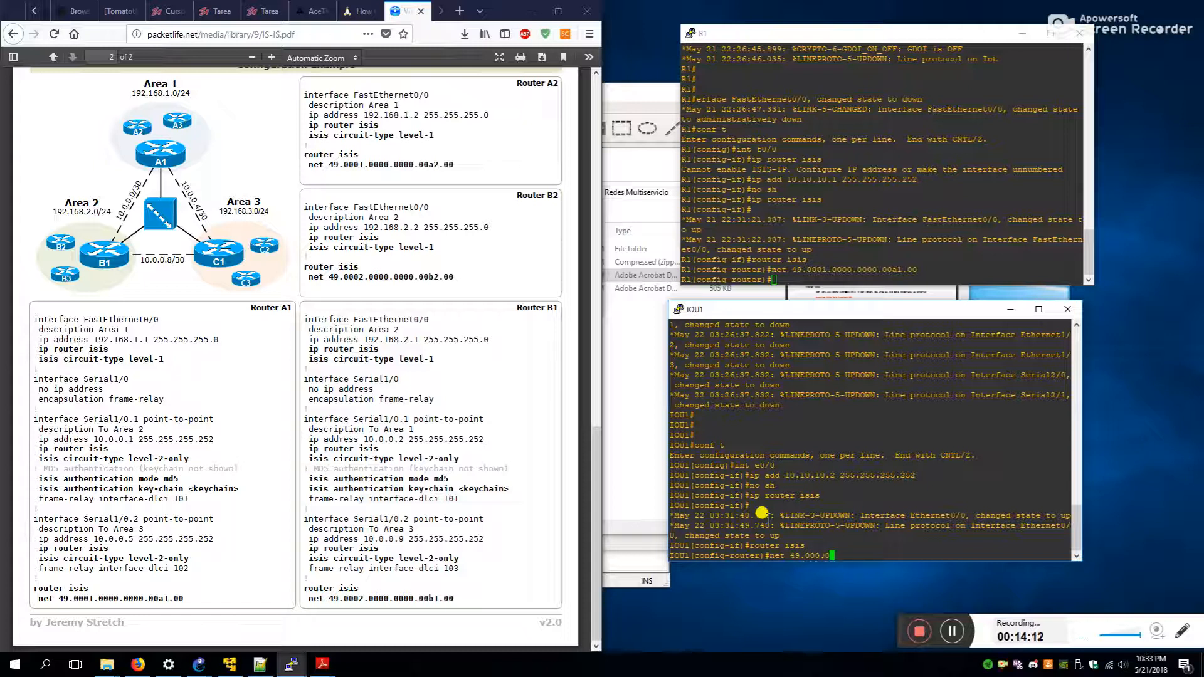
type(".")
key("Left")
key("Left")
key("Left")
key("Left")
key("Left")
key("Left")
key("Left")
key("Right")
key("Right")
key("Right")
key("Right")
key("Right")
key("Right")
type("0000.00b1.00")
key("Return")
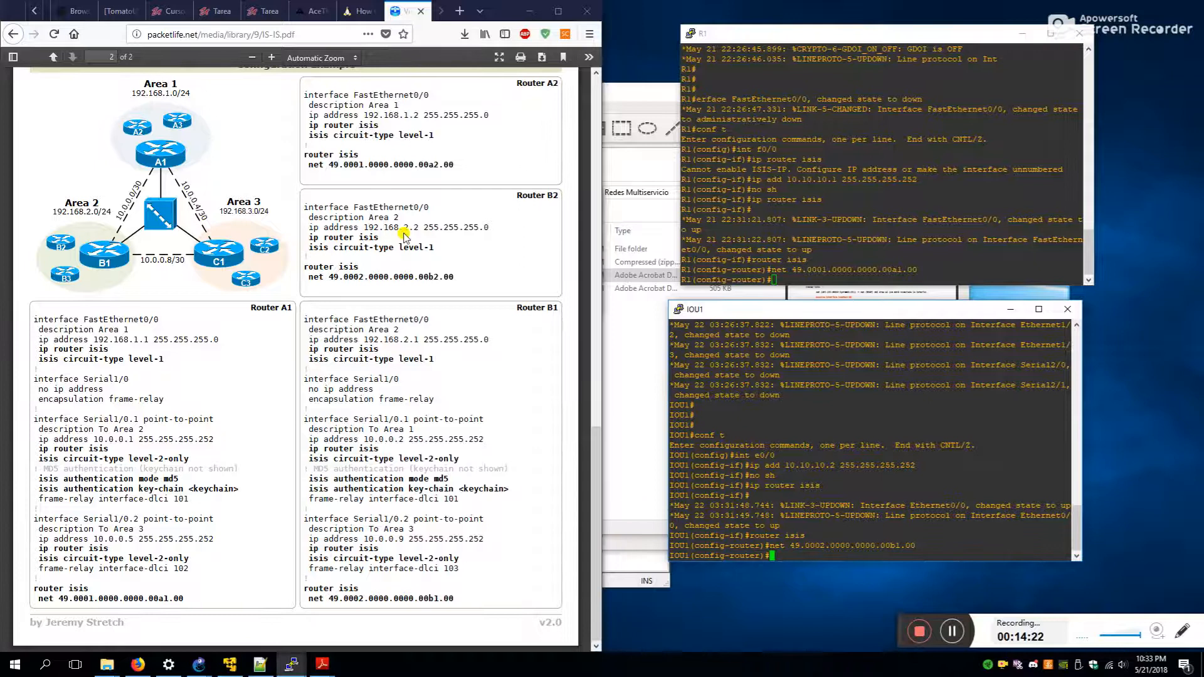
left_click(524, 11)
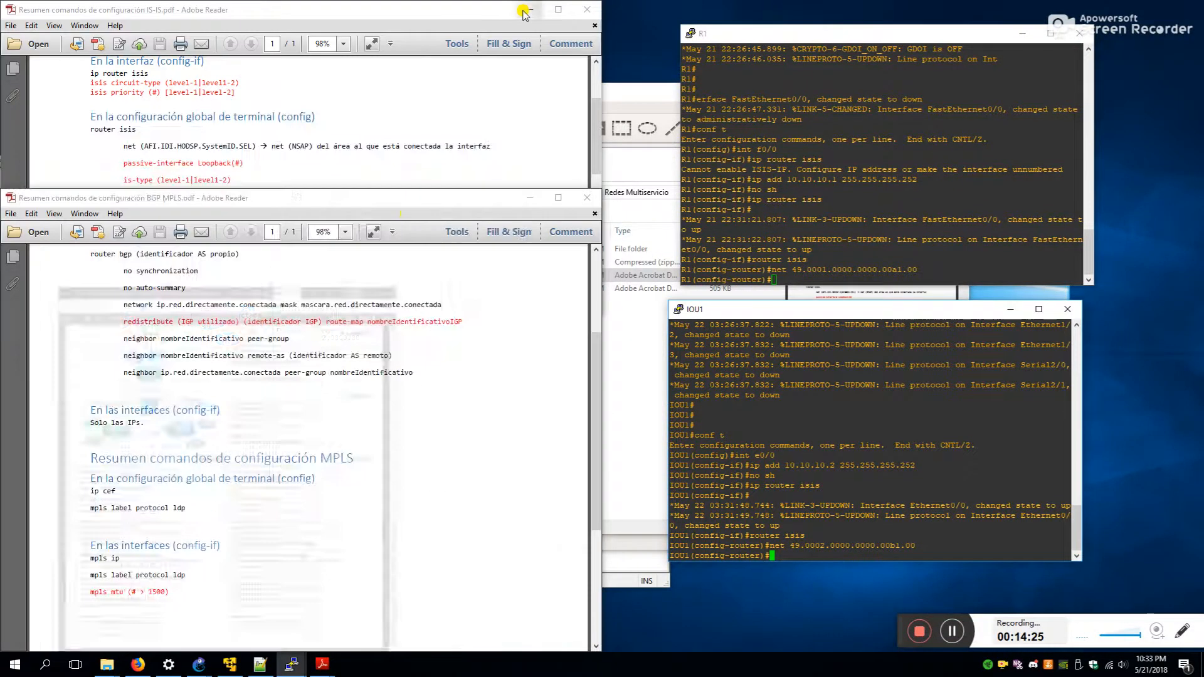
- After checking the IS-IS and BGP command summaries, enter 'router bgp 65100' on R1
left_click(201, 138)
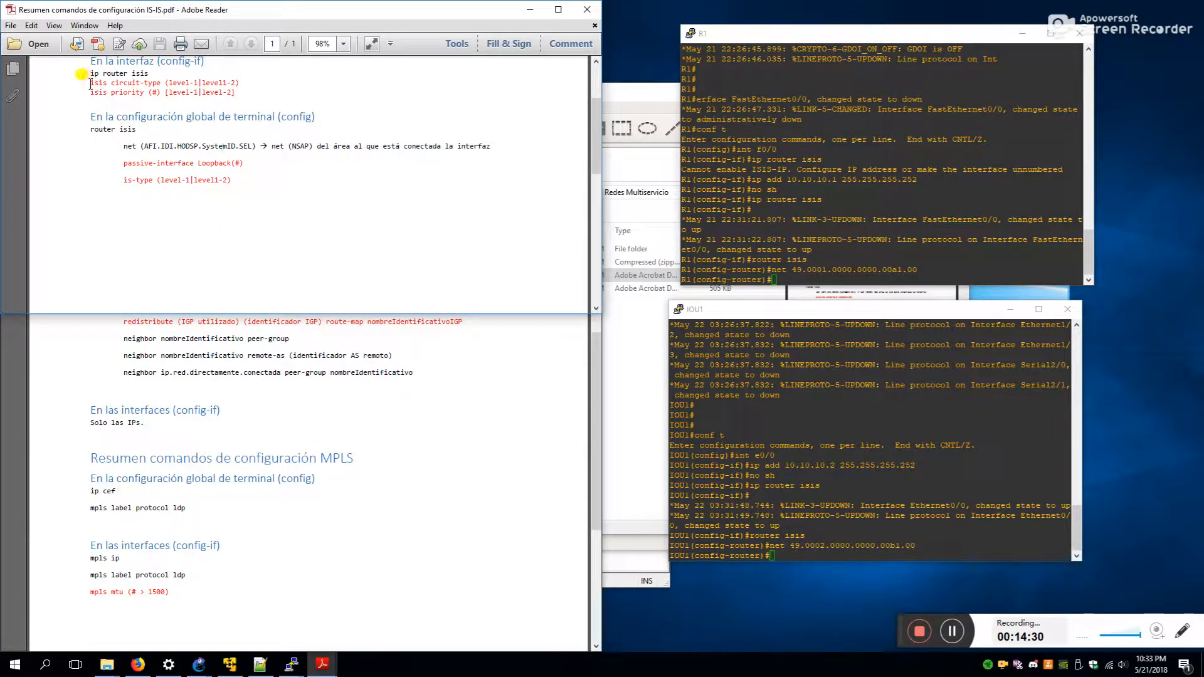
left_click(339, 385)
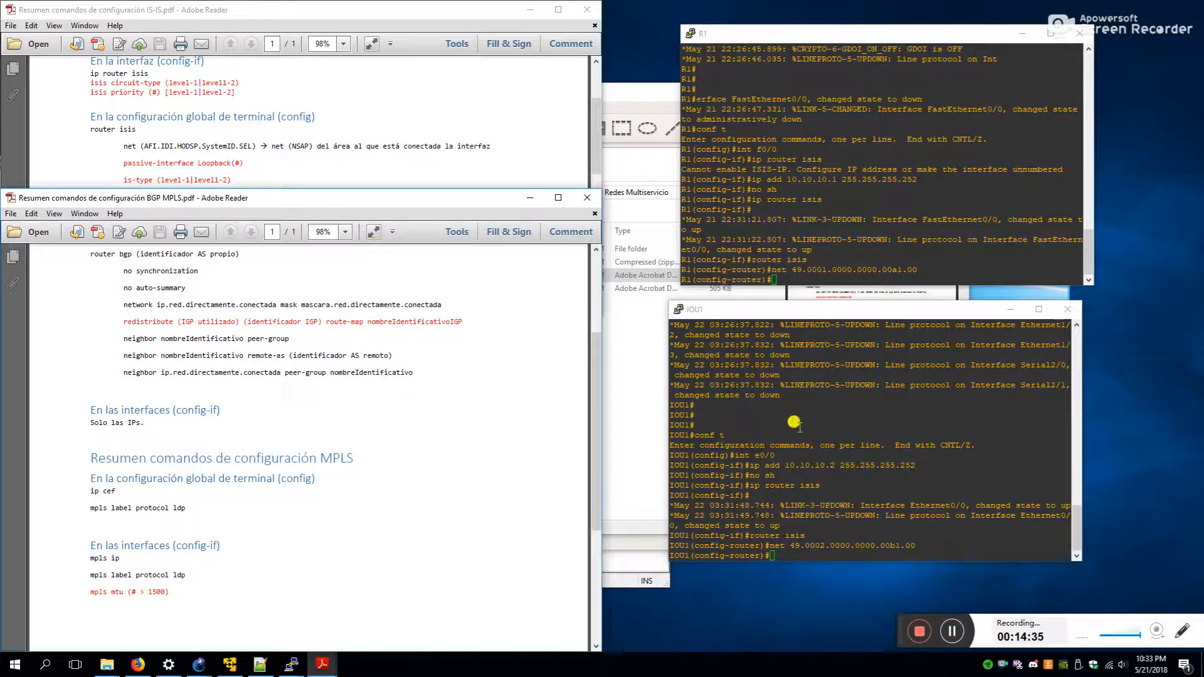
left_click(836, 212)
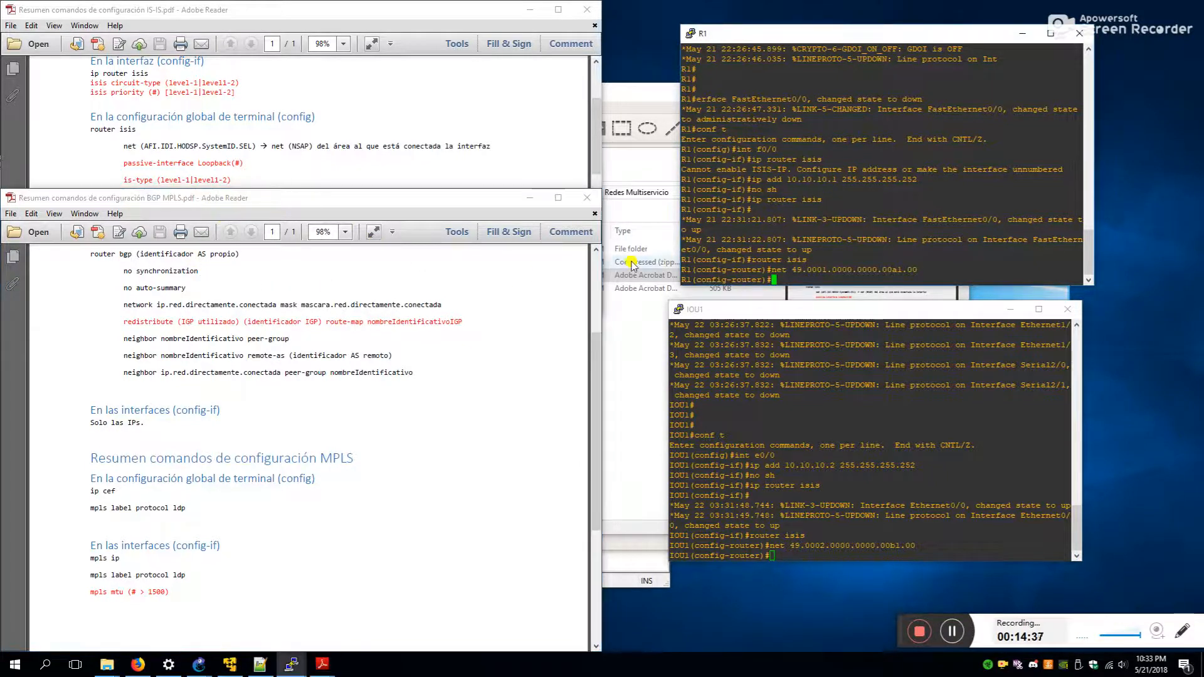
type("router bgp")
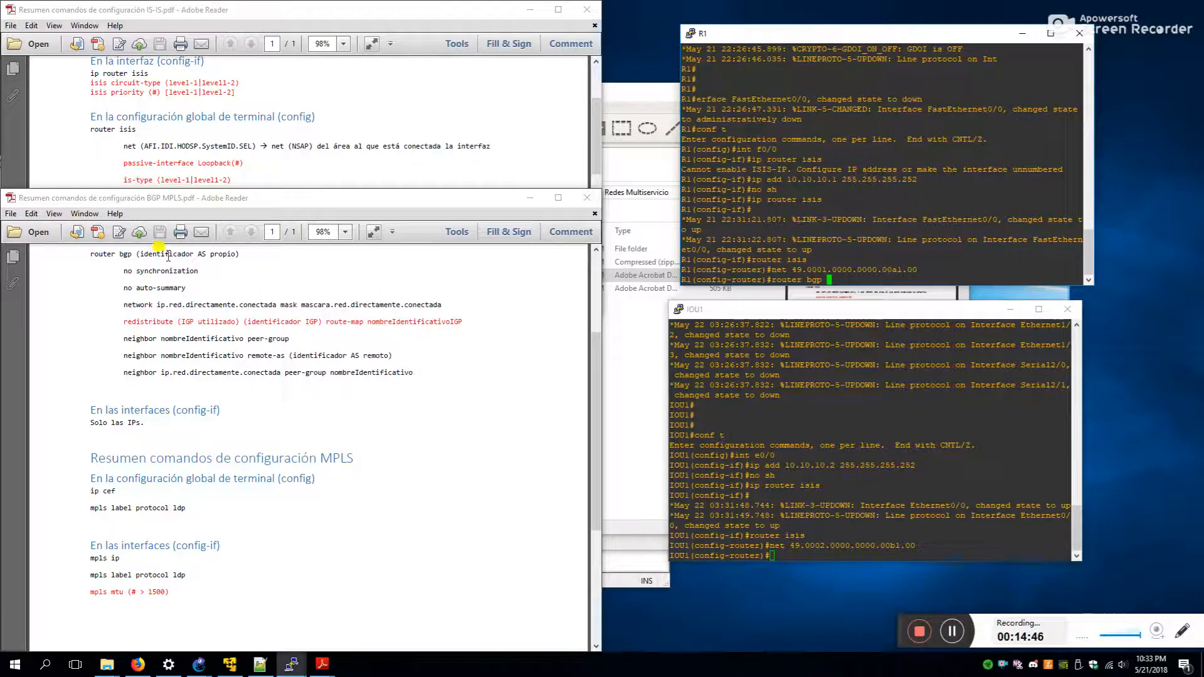
left_click(953, 631)
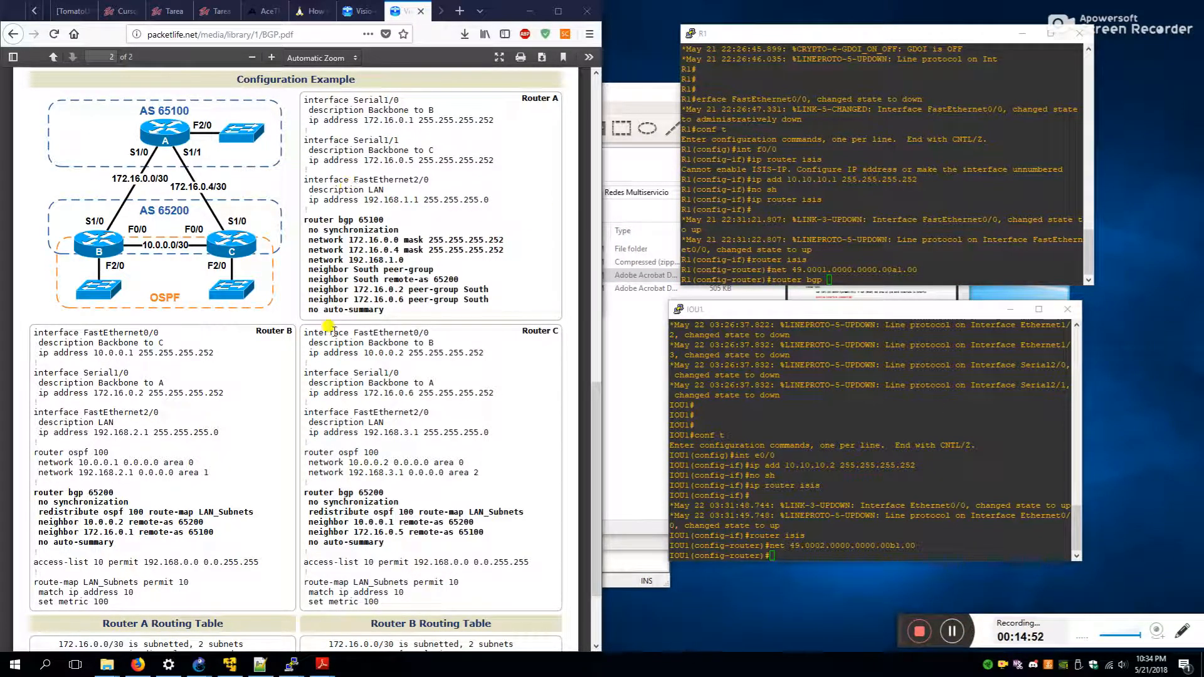
left_click(834, 471)
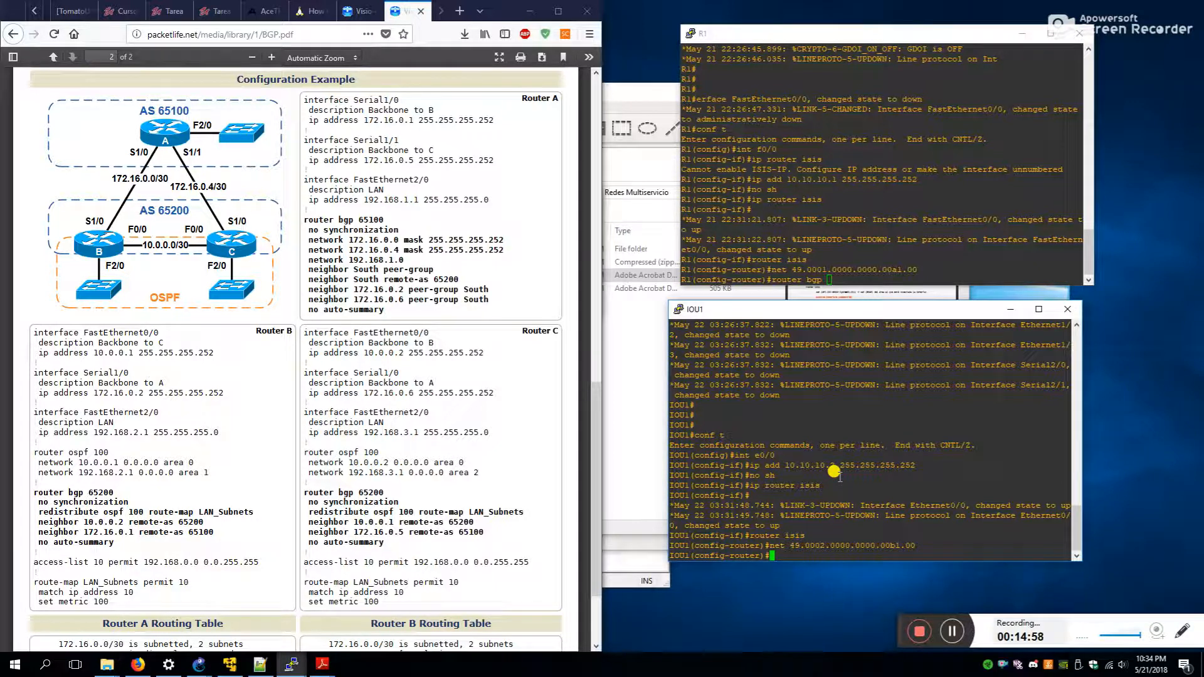
left_click(849, 164)
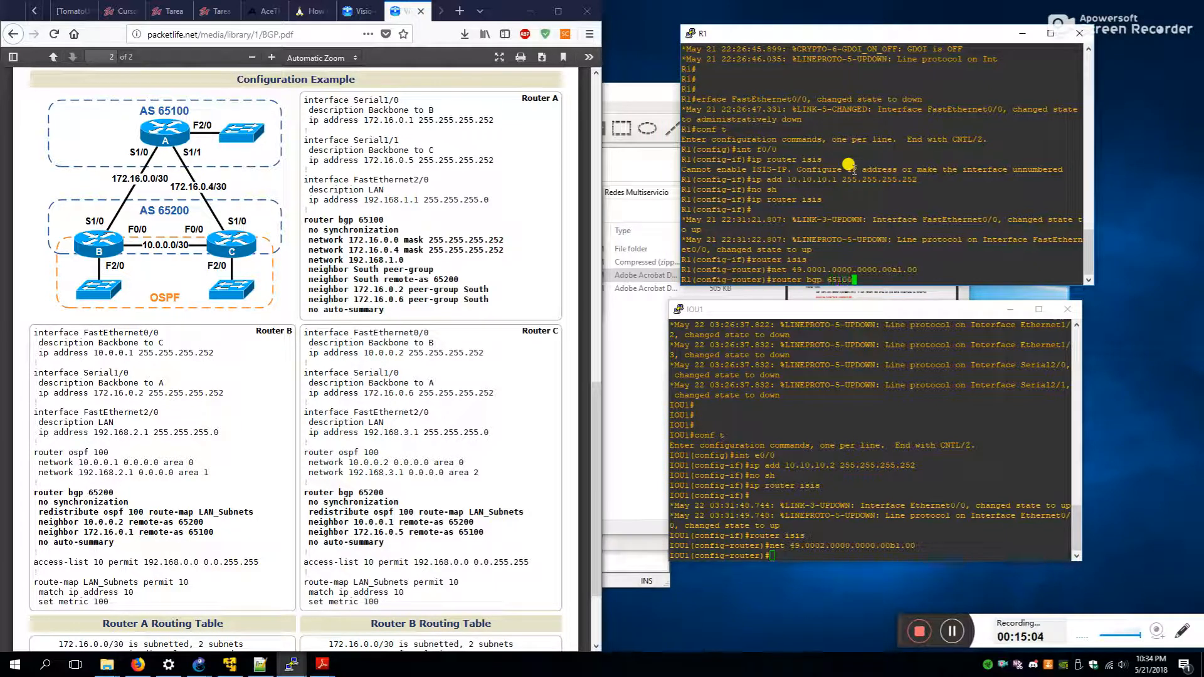
type("router bgp 65100")
key("Return")
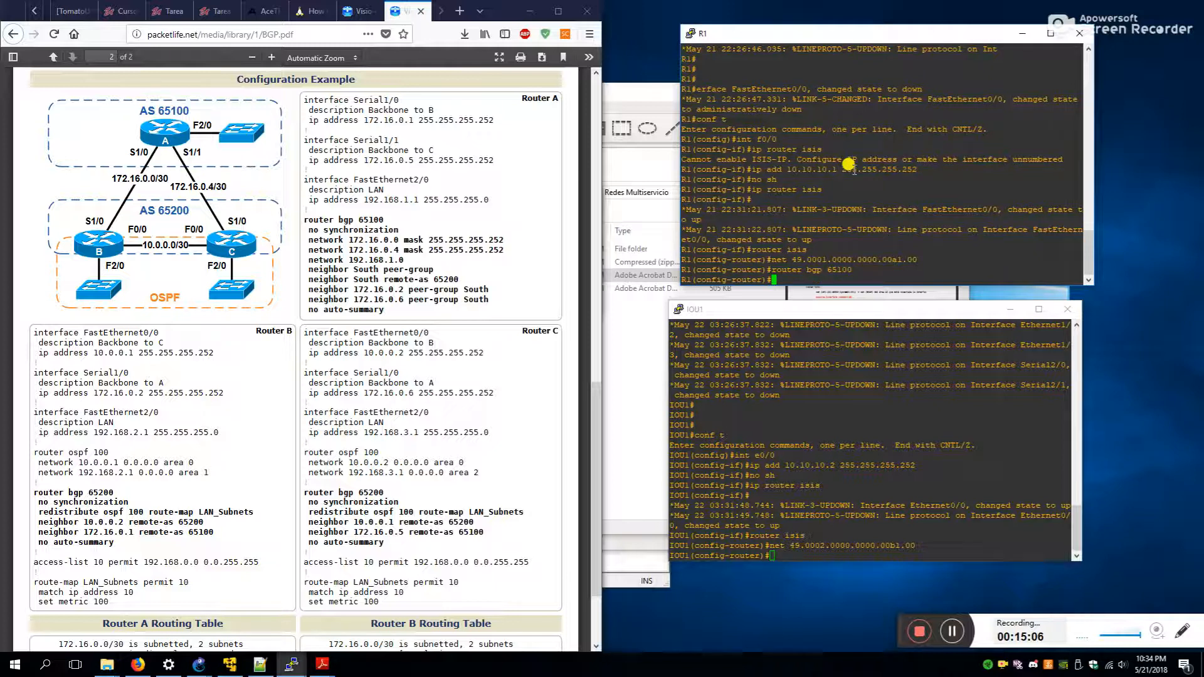
left_click(587, 11)
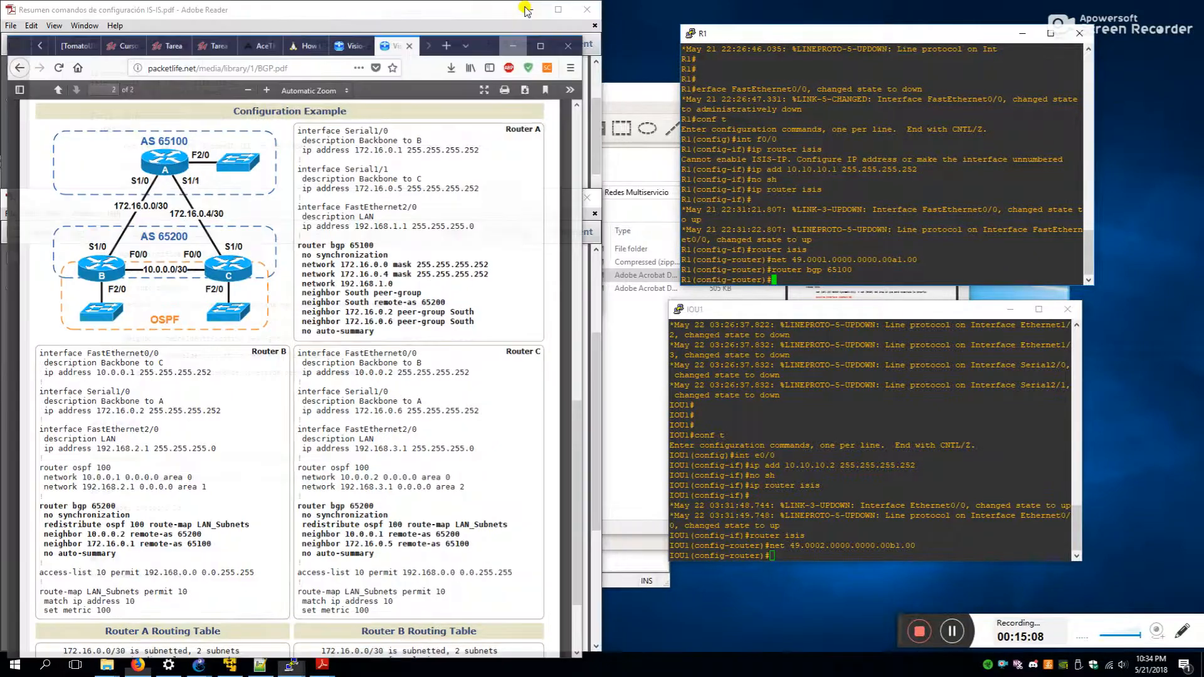
- In R1's BGP, disable synchronization and auto-summary and advertise 10.10.10.0 mask 255.255.255.252
type("no sync")
key("Return")
type("no auto")
key("Return")
type("net")
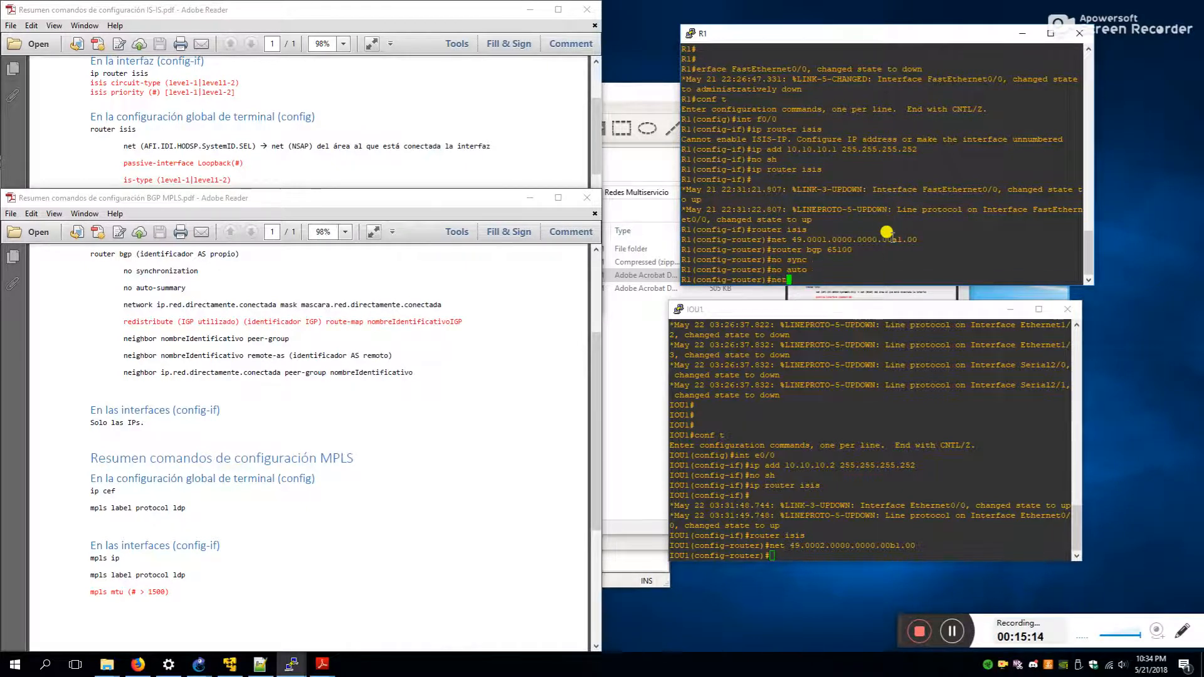
type(" 10.20.10.")
type("0.255.")
type("0")
key("BackSpace")
key("BackSpace")
key("BackSpace")
key("BackSpace")
key("BackSpace")
key("BackSpace")
type("2")
key("BackSpace")
type("mask 255.255.255.252")
key("Return")
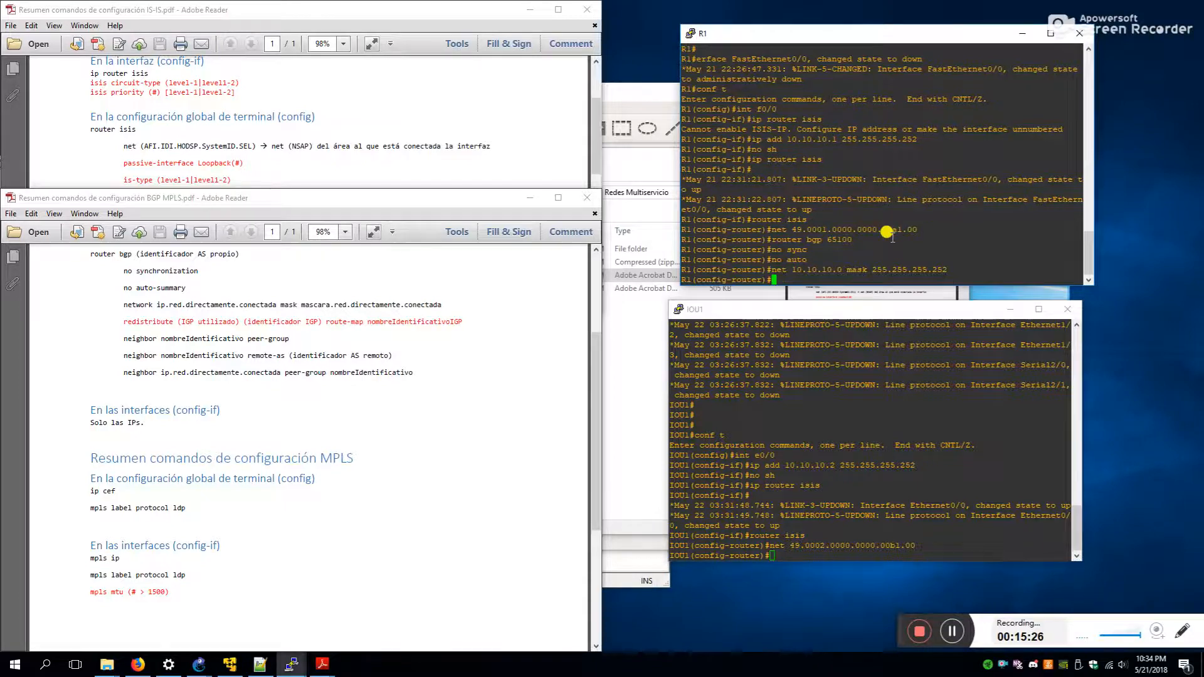
- Start BGP AS 65200 on IOU1 with no sync, no auto-summary and network 10.10.10.0/30
left_click(873, 466)
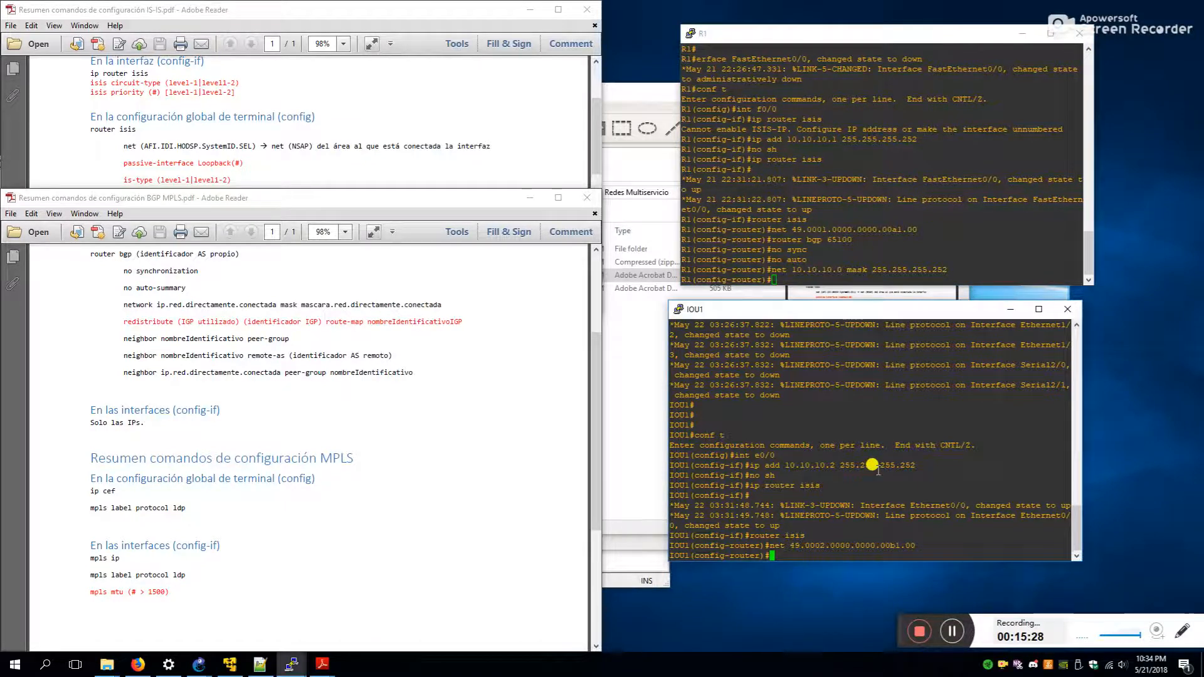
type("router bgp 65200")
key("Return")
type("no sync")
key("Return")
type("no auto")
key("Return")
type("net 10.10.10.0 mas")
key("BackSpace")
type("s 255.255.255.252")
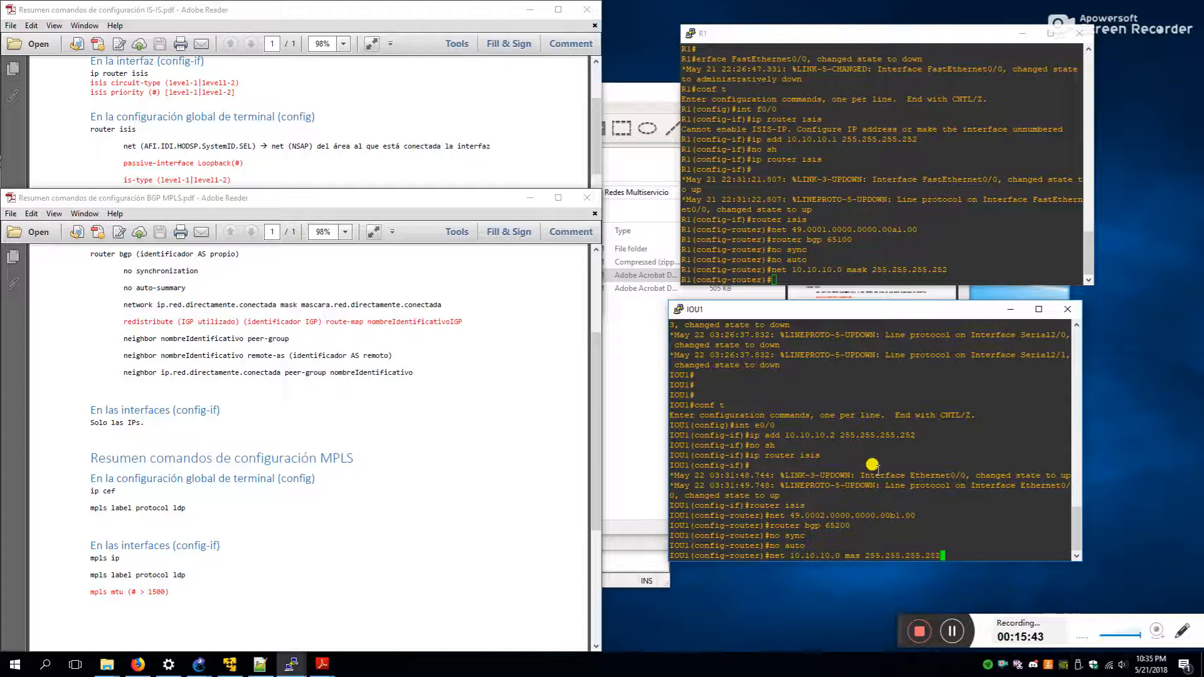
key("Return")
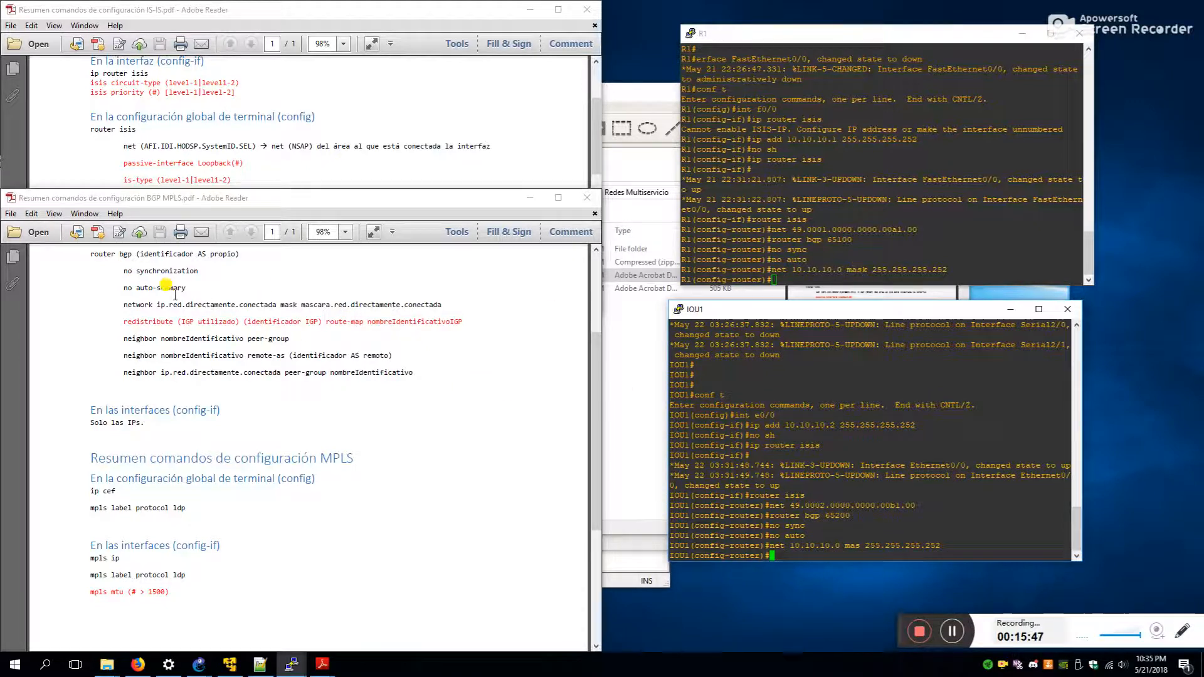
- Create BGP peer group R1-IOU1 on R1
left_click_drag(122, 339, 359, 339)
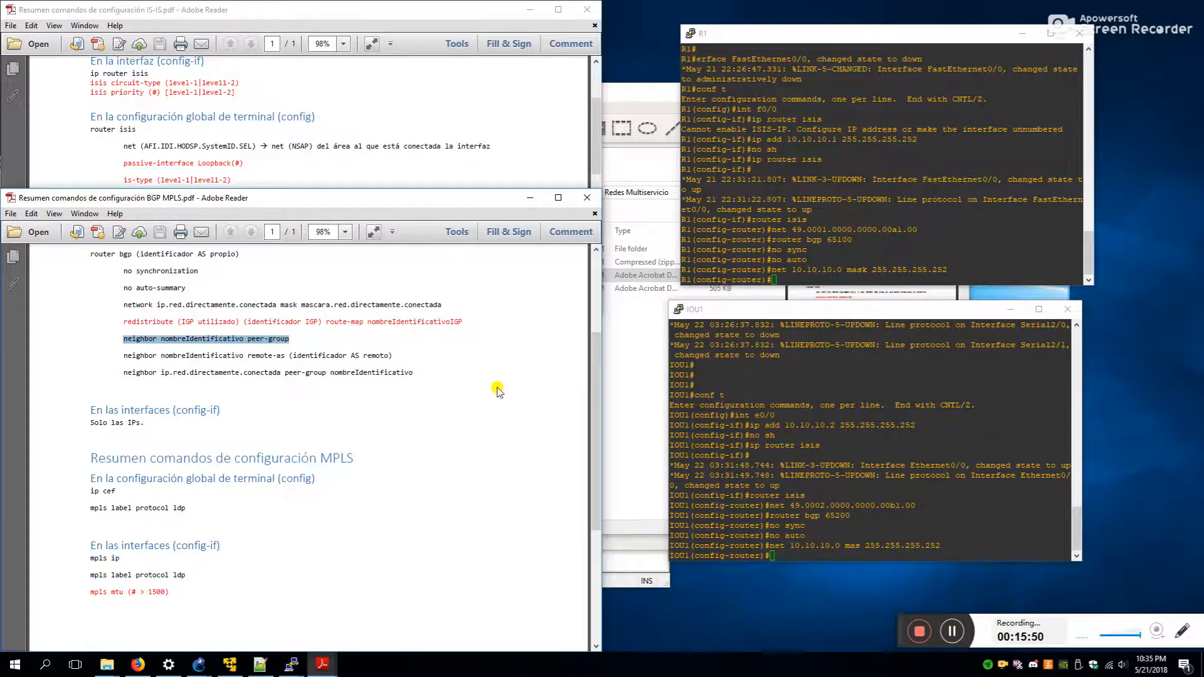
left_click(891, 216)
type("neighbor")
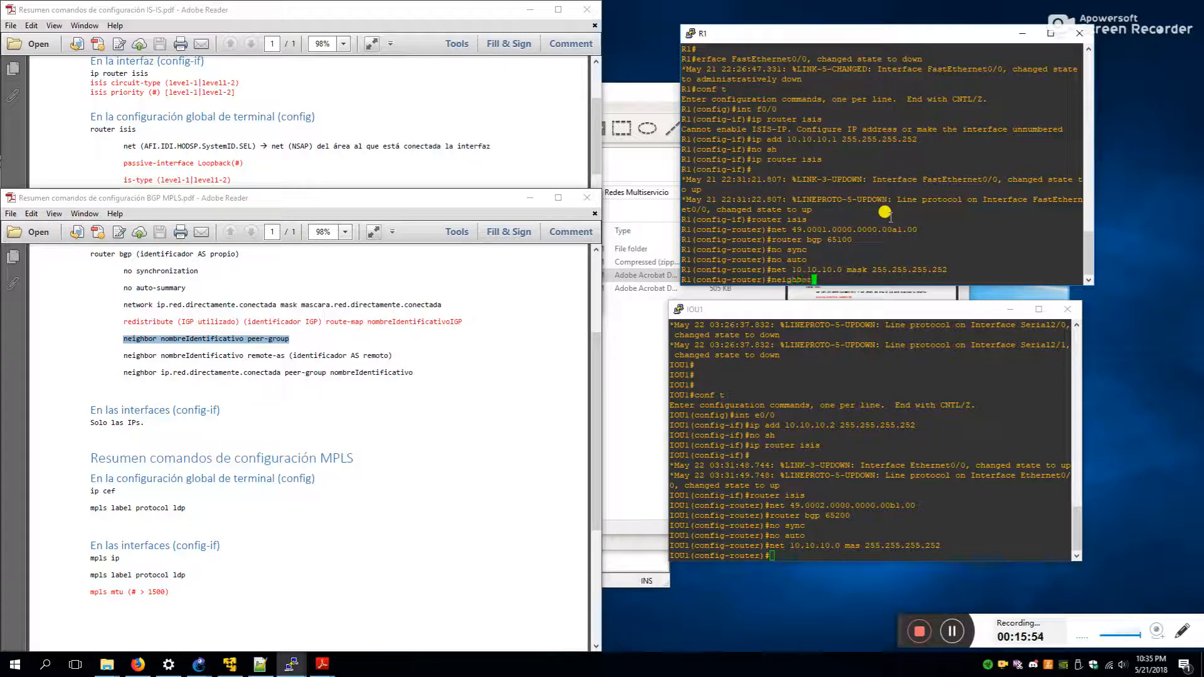
type(" R1-IOU1")
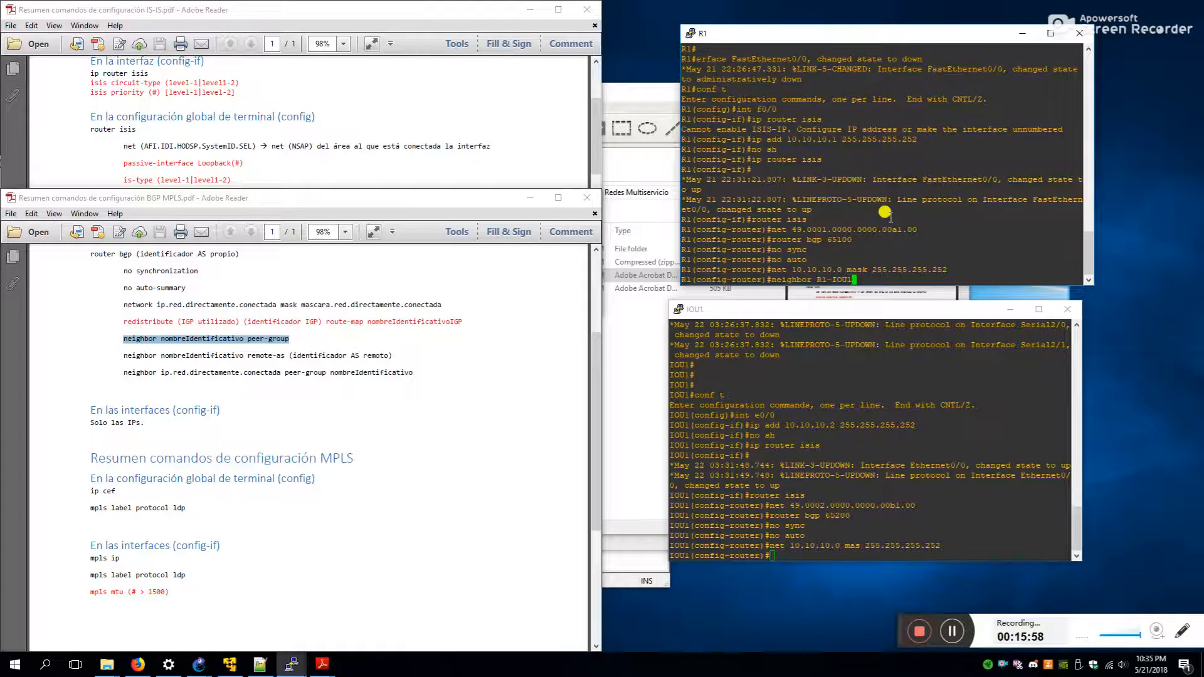
type(" pe")
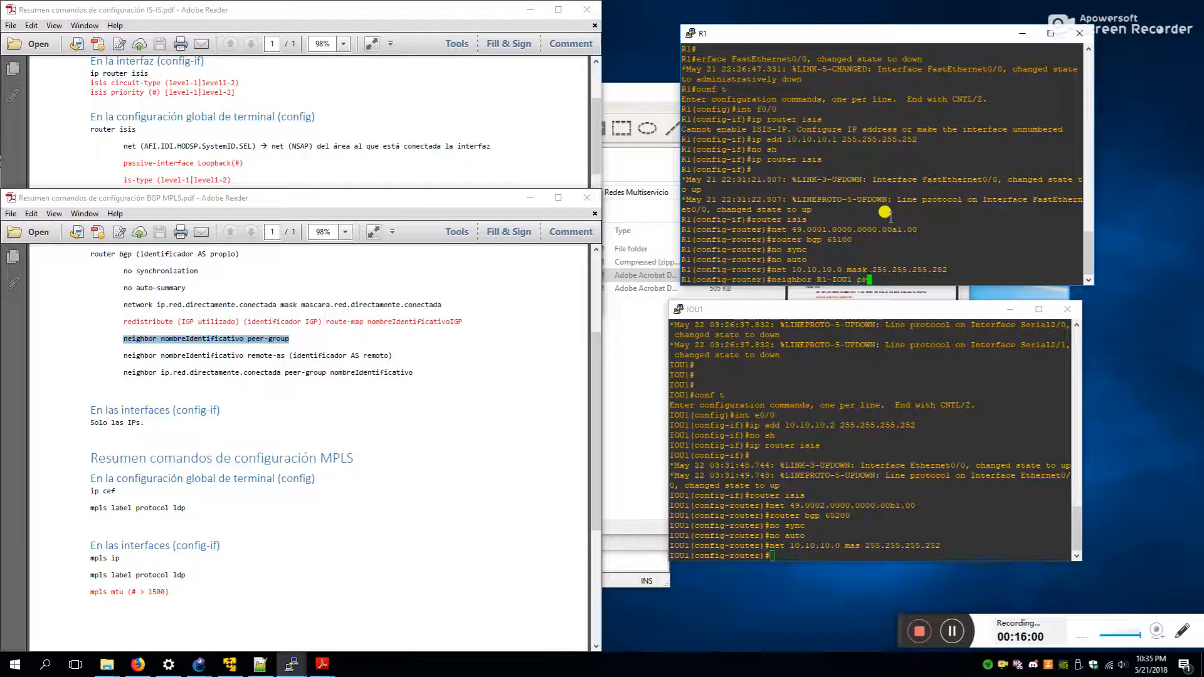
type("er-g")
key("Tab")
key("BackSpace")
key("BackSpace")
key("Tab")
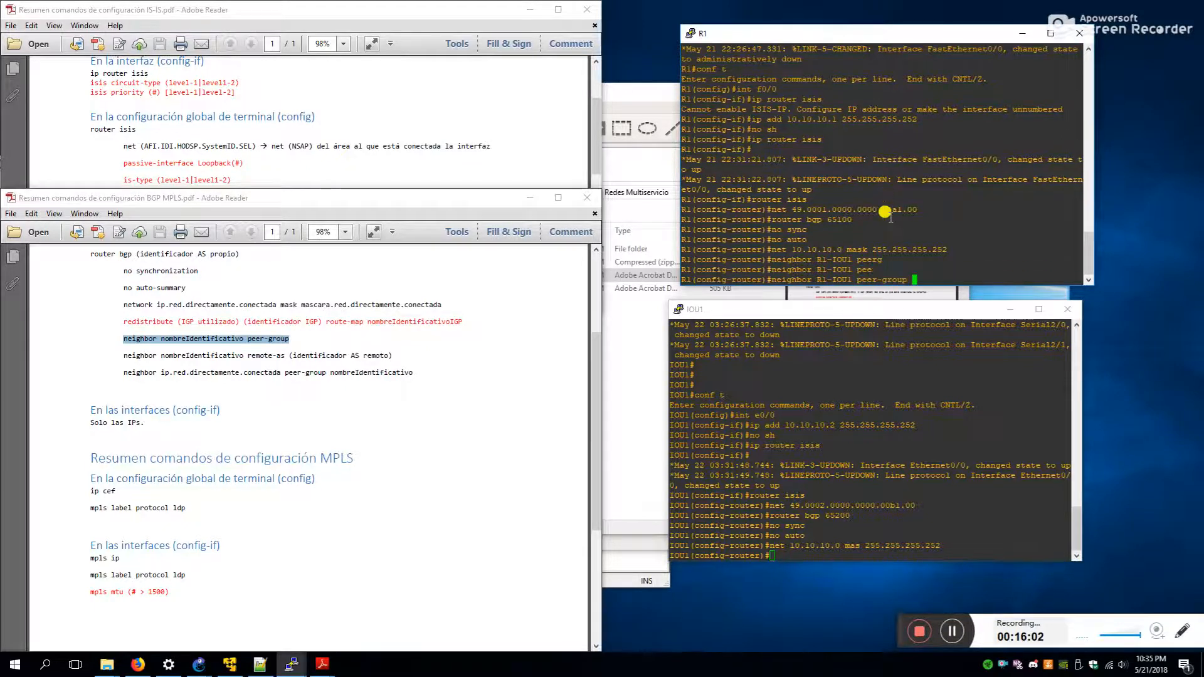
key("Return")
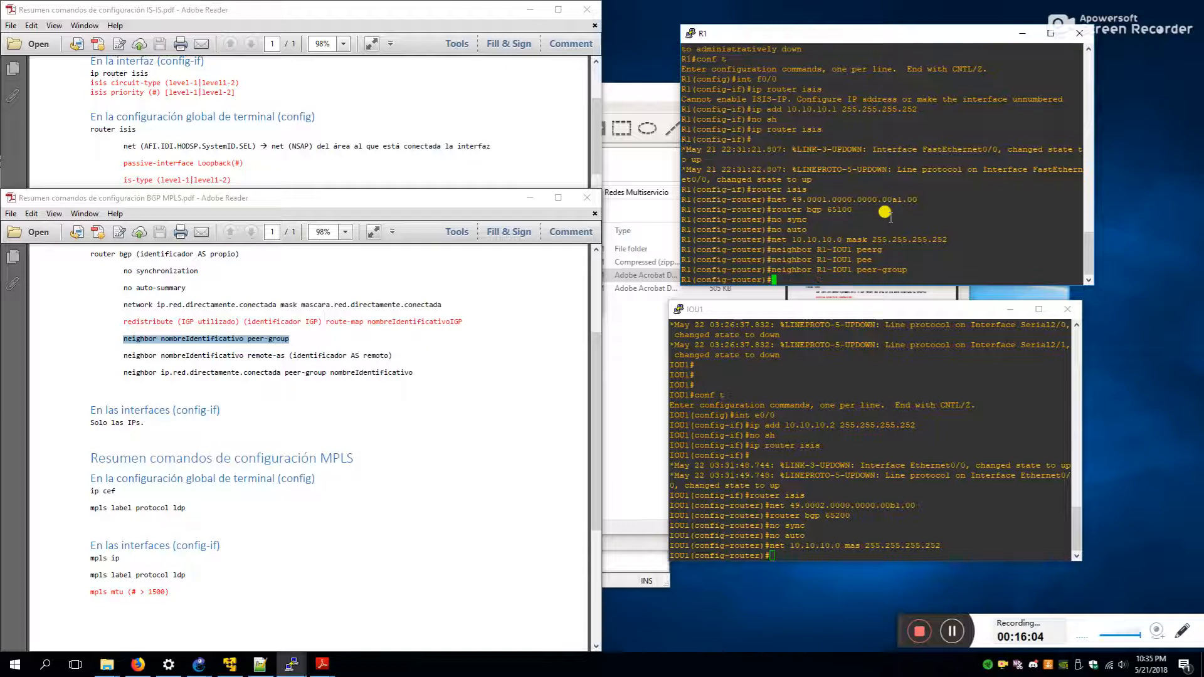
- Set R1-IOU1's remote AS to 65200 and add neighbor 10.10.10.0 to it
type("neigh R1-IOU1 remote")
key("Tab")
type("65200")
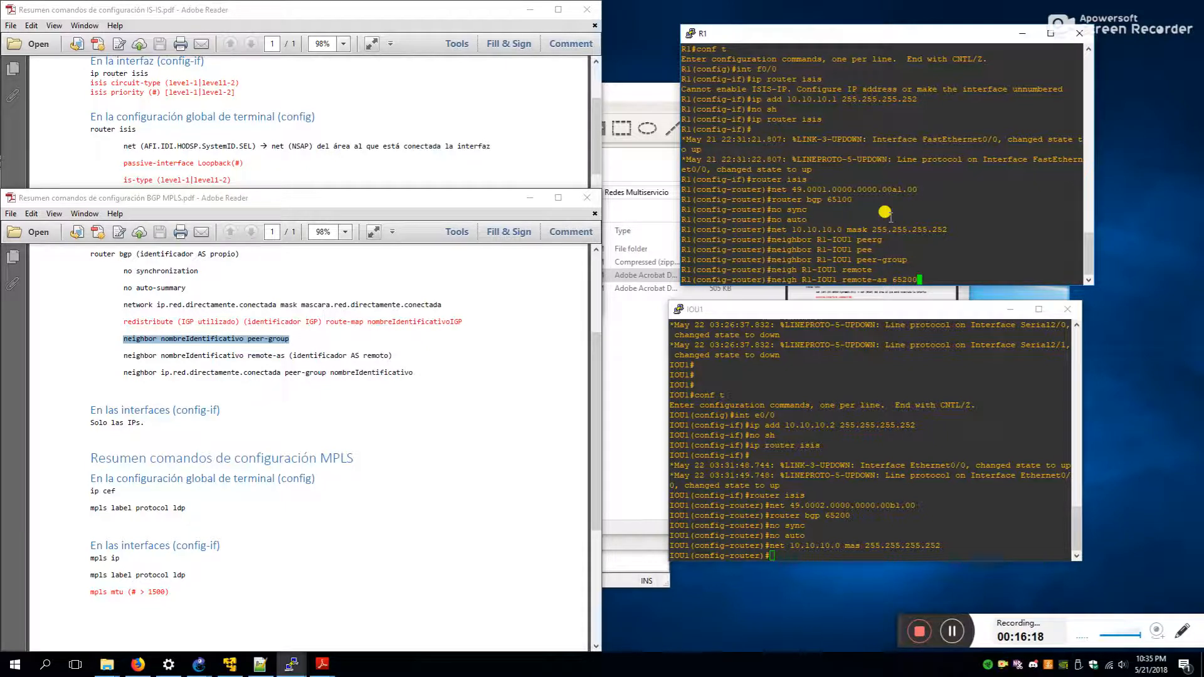
key("Return")
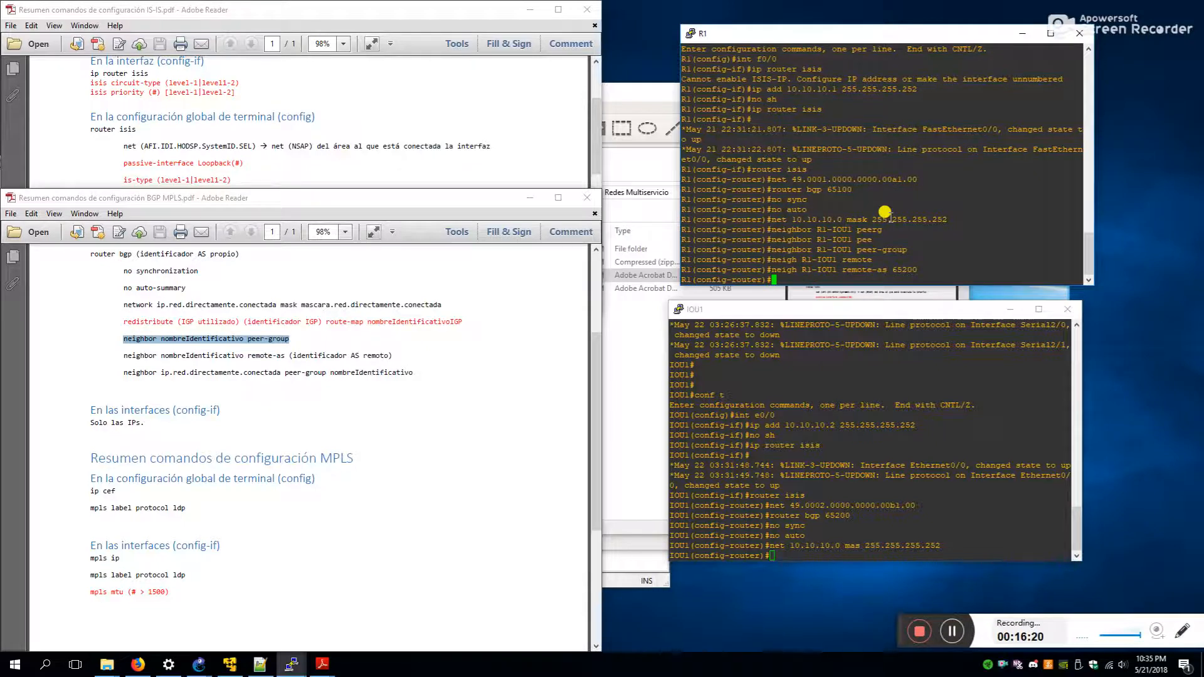
type("neigh 10.10.10.0 pee")
key("Tab")
type("R1-")
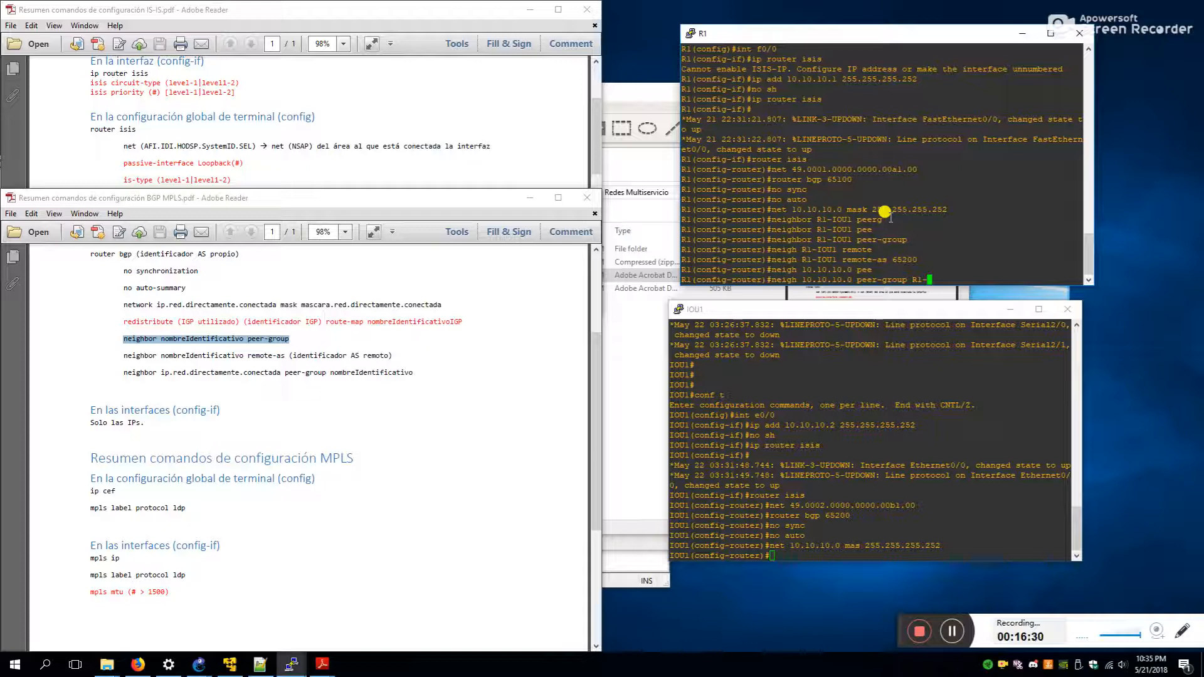
type("IOU1")
key("Return")
left_click(883, 442)
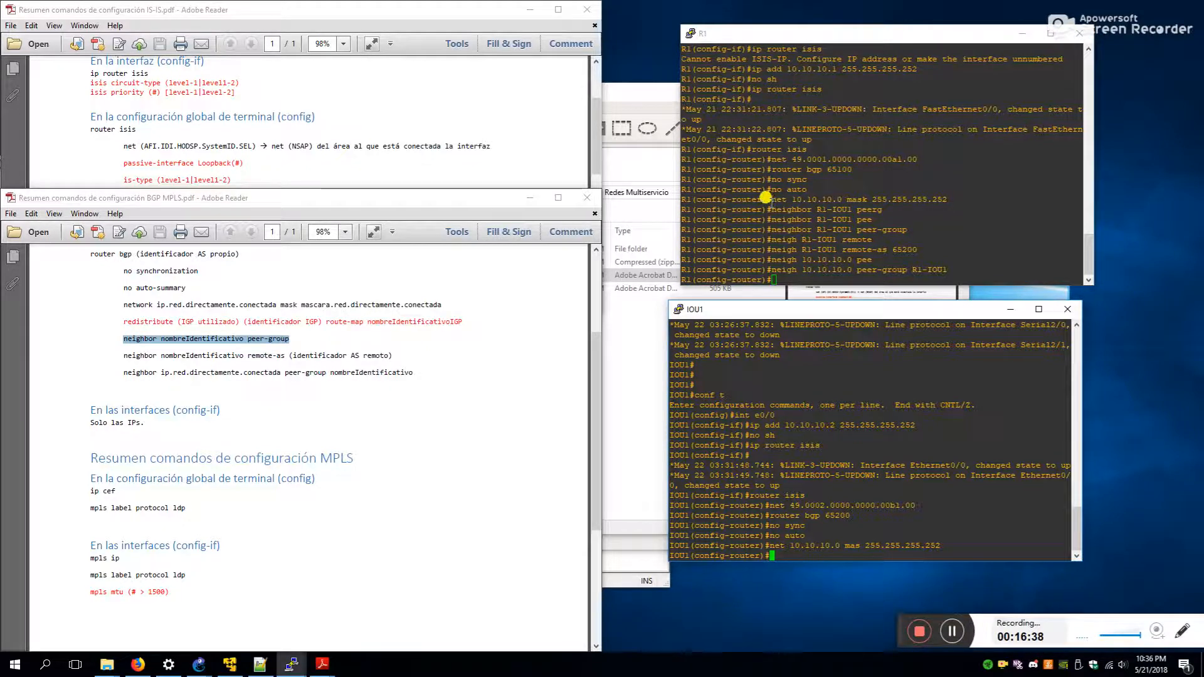
left_click_drag(772, 209, 796, 208)
- Create BGP peer group IOU1-R1 on IOU1
left_click(886, 453)
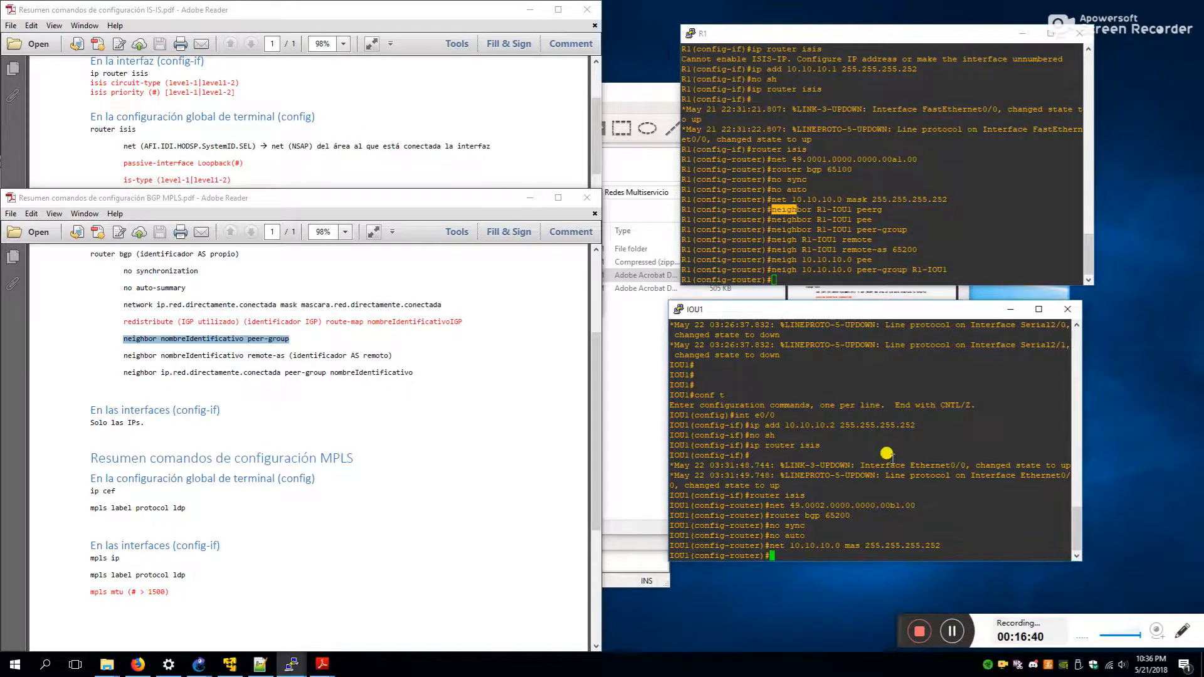
type("neigh IOU1-R1 per")
key("Tab")
key("BackSpace")
type("e")
key("Tab")
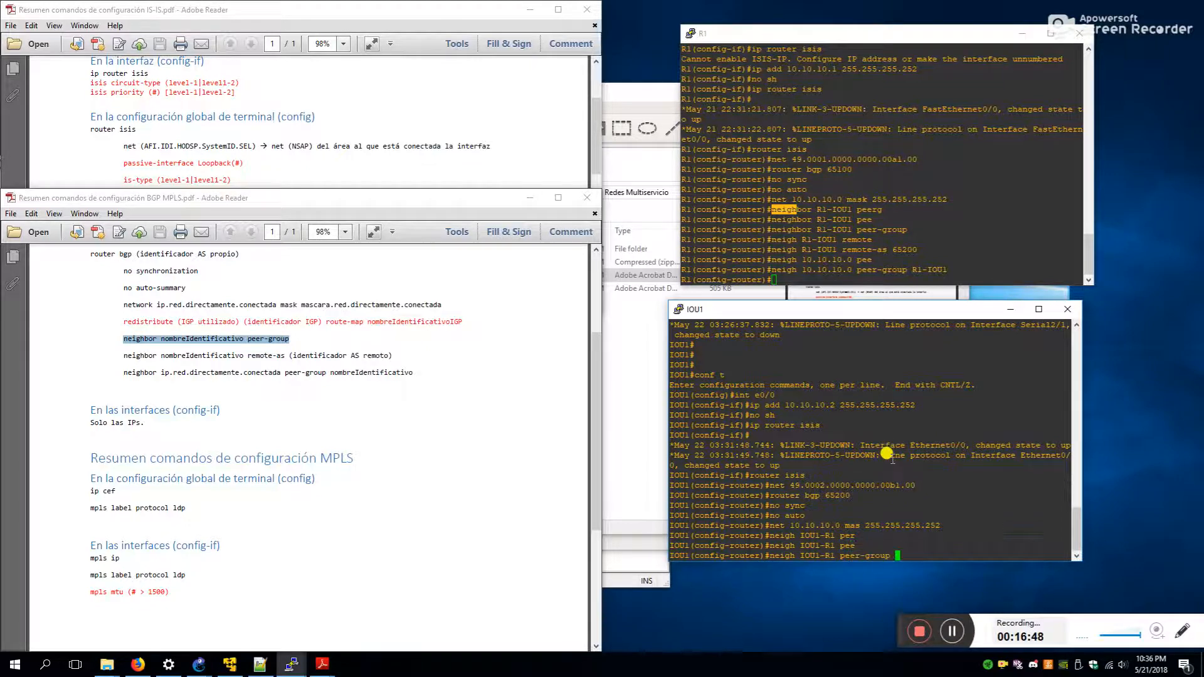
key("Return")
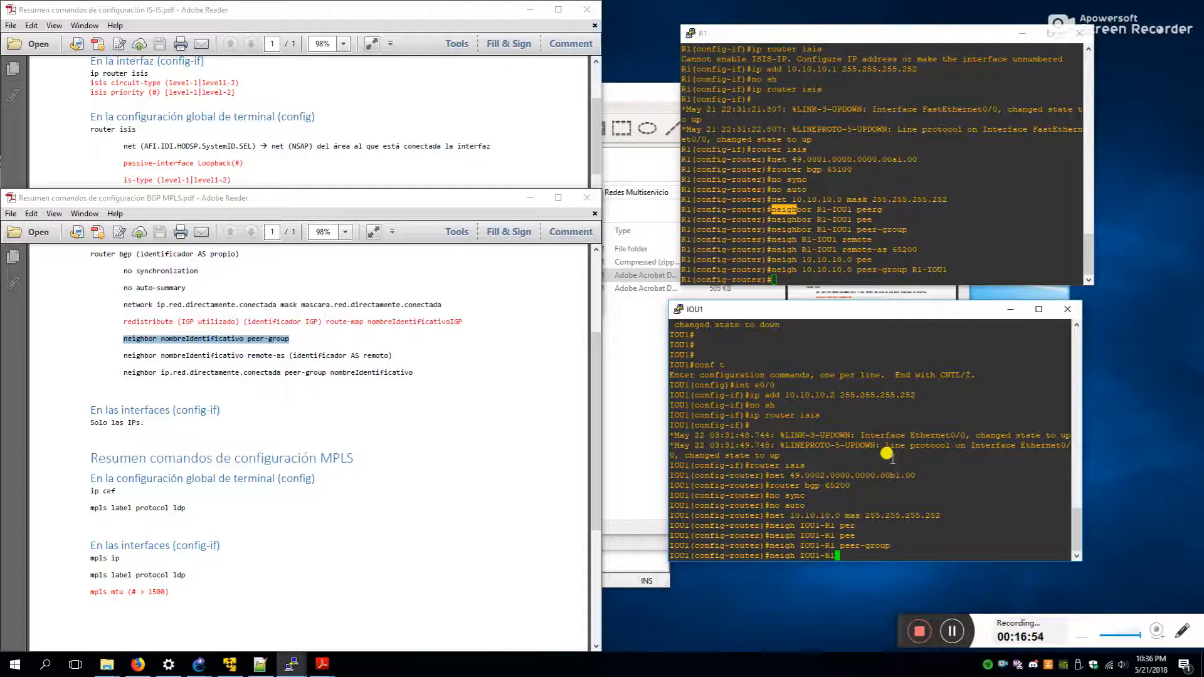
- Set IOU1-R1's remote AS to 65100 and add neighbor 10.10.10.0 to it
type("remote")
key("Tab")
type("65100")
key("Return")
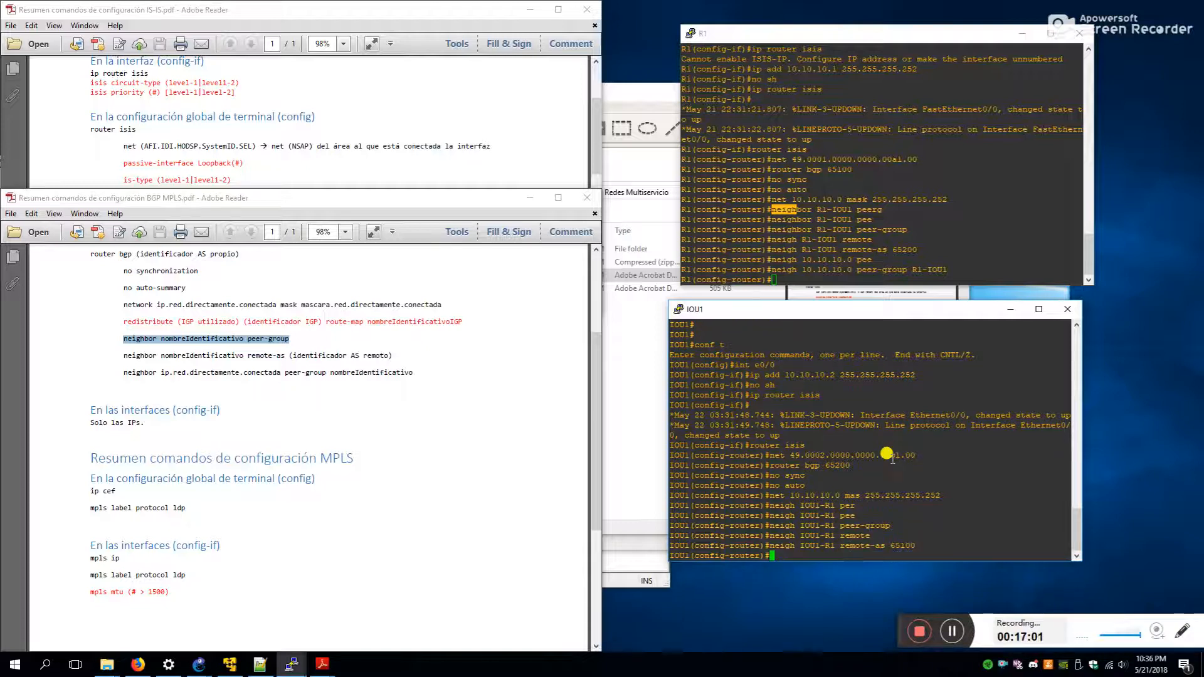
type("neigh 10.10.10.0 p")
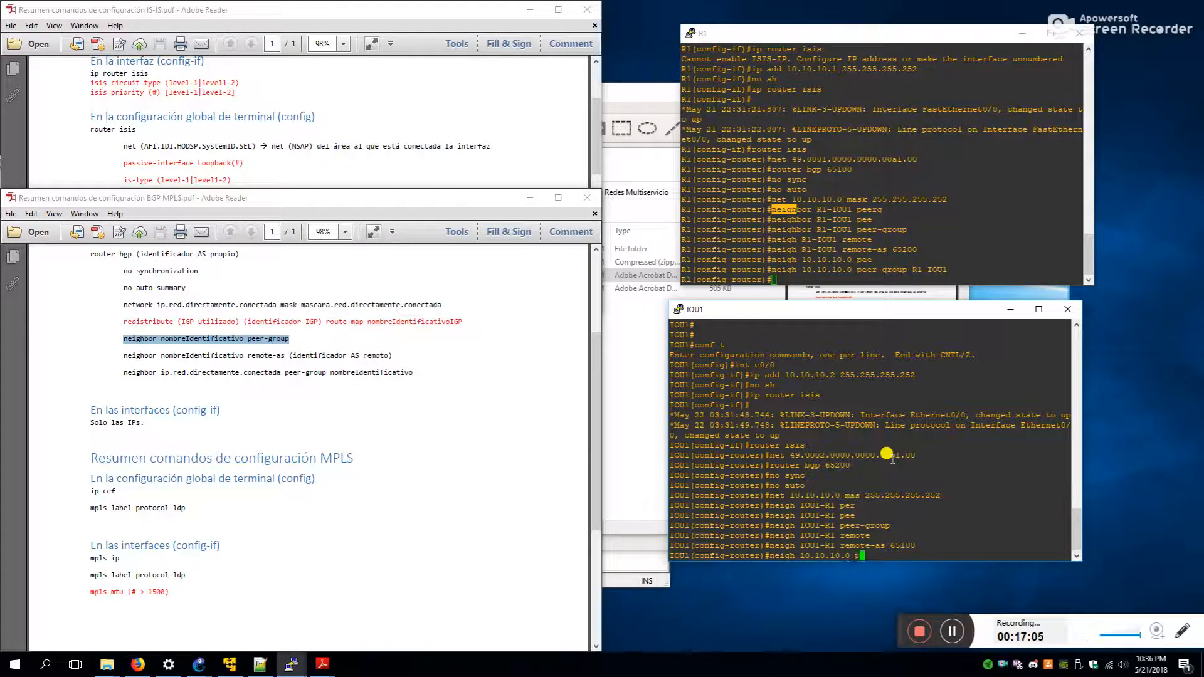
type("ee")
key("Tab")
type("IOU1-R1")
key("Return")
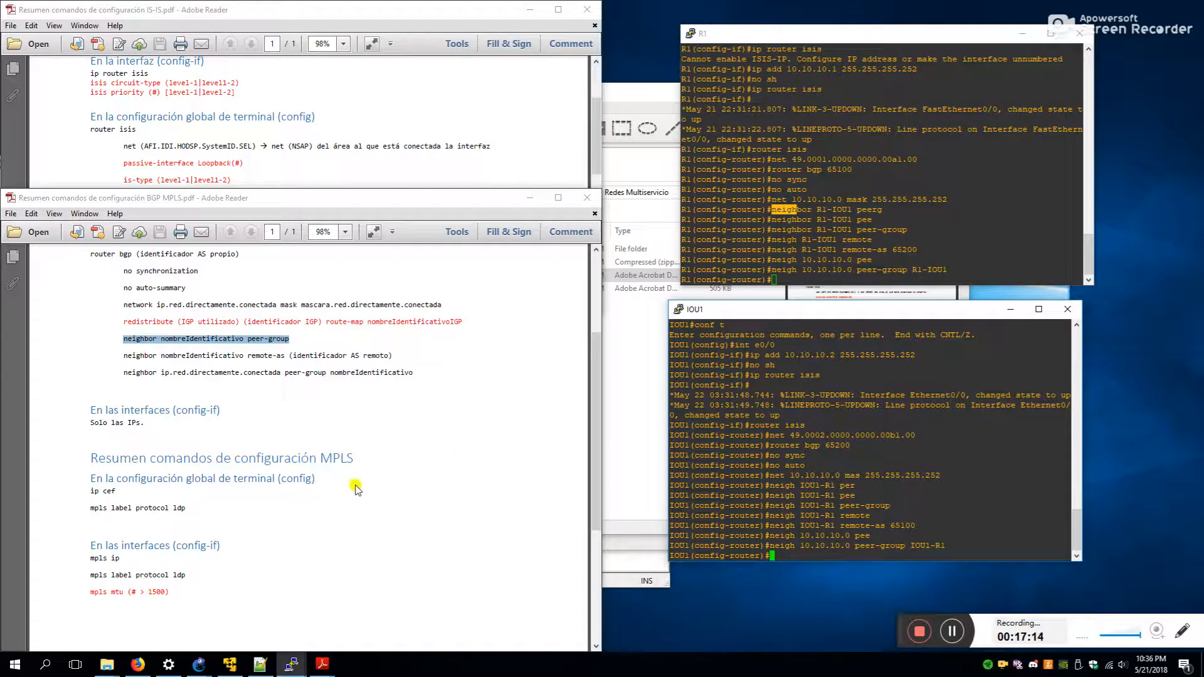
- On IOU1, enable CEF and set LDP as the MPLS label protocol
type("ip")
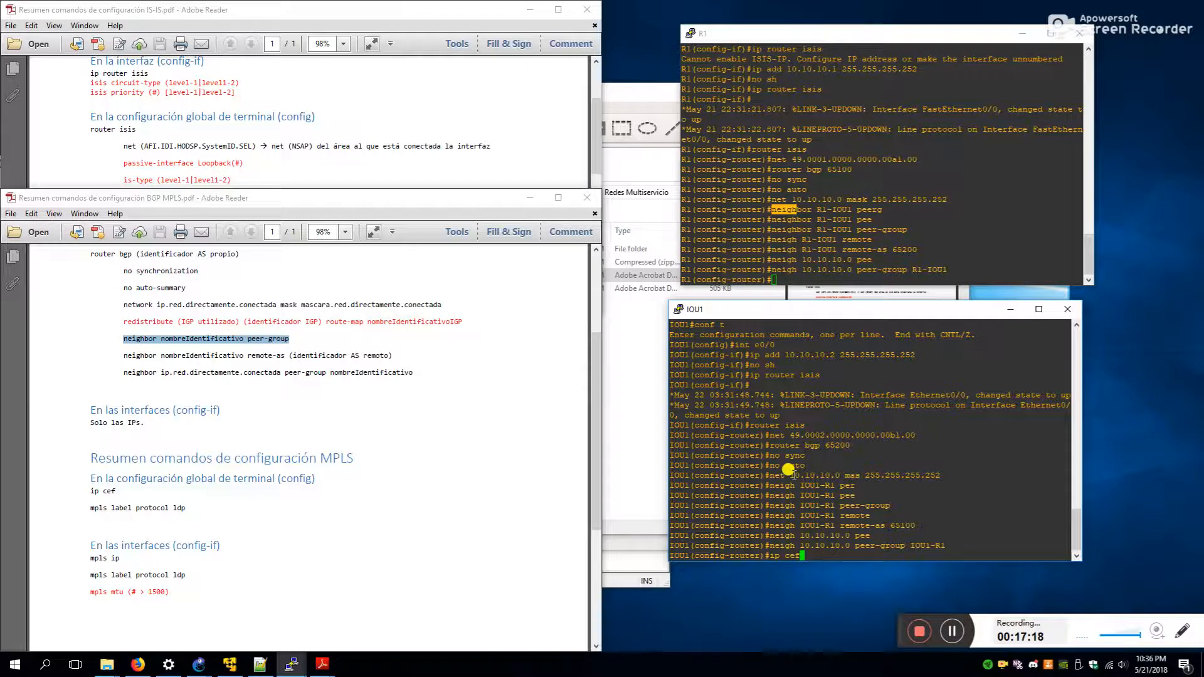
type(" cef")
key("Return")
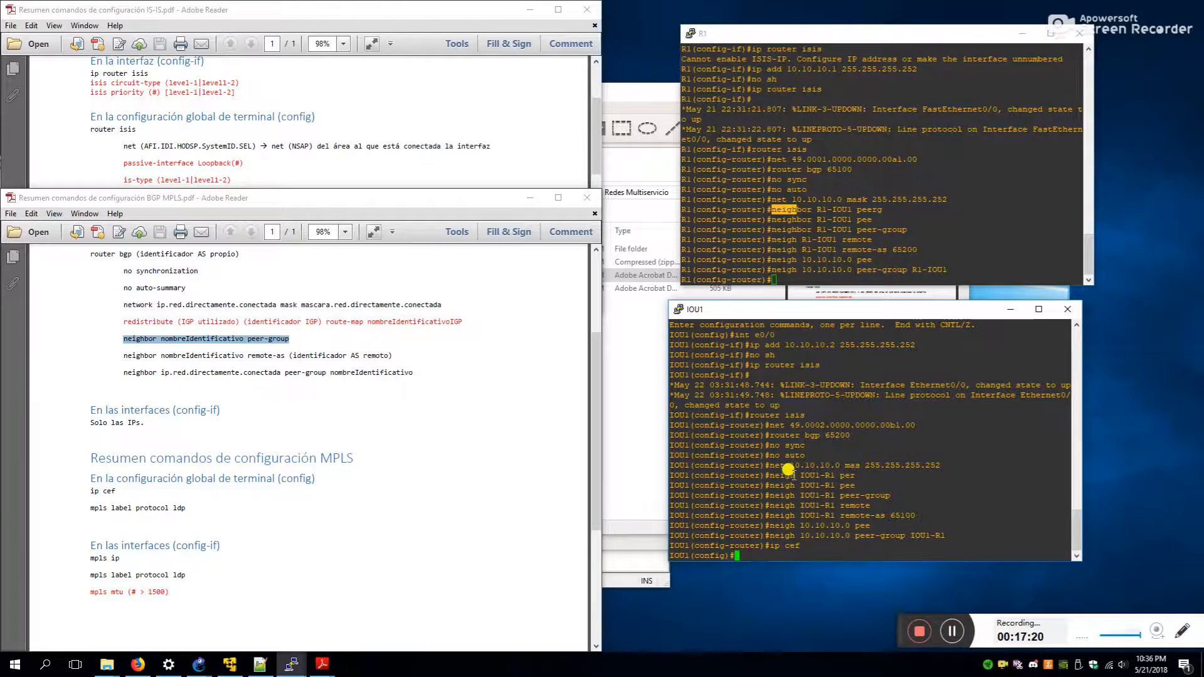
type("mpls label ldp")
key("BackSpace")
key("BackSpace")
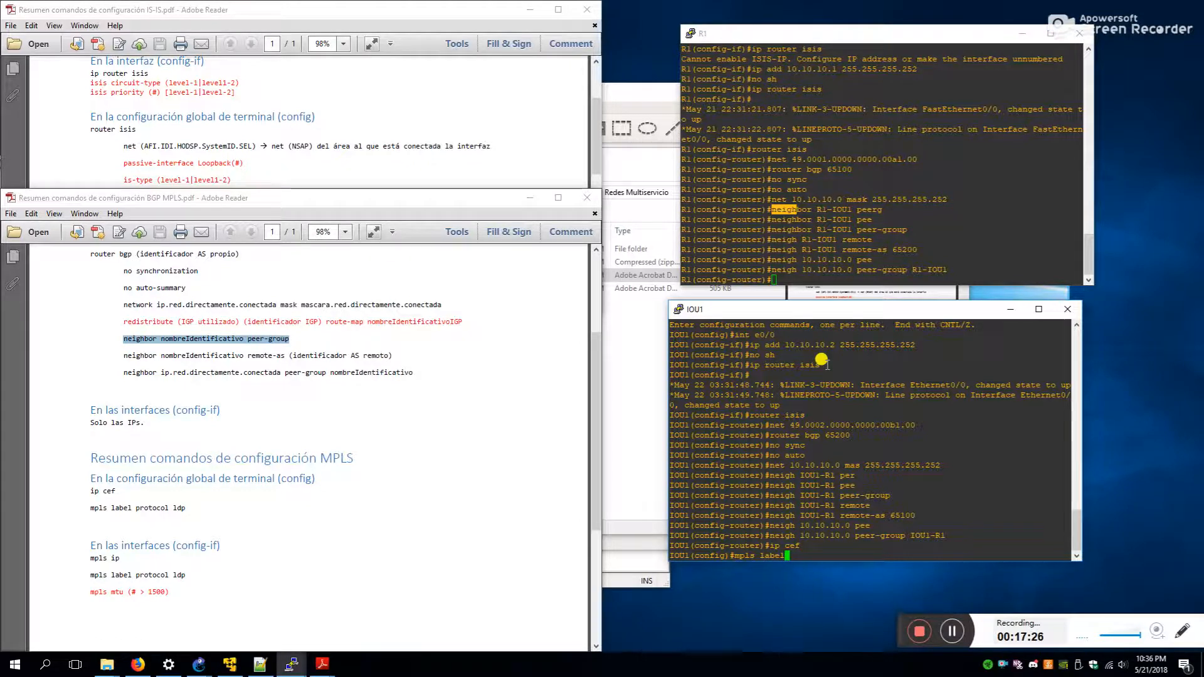
type("proto")
key("Tab")
type("ldp")
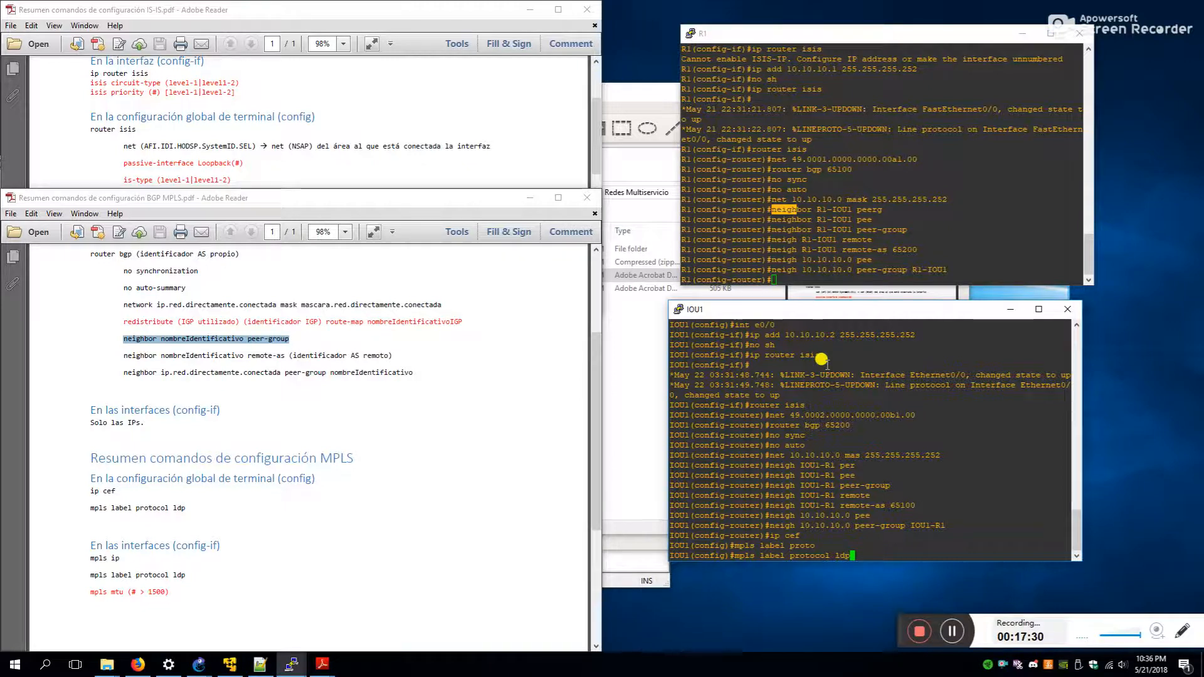
key("Return")
- On R1, enable CEF, set LDP as label protocol, and enable MPLS LDP on f0/0
left_click(841, 204)
type("ip cef")
key("Return")
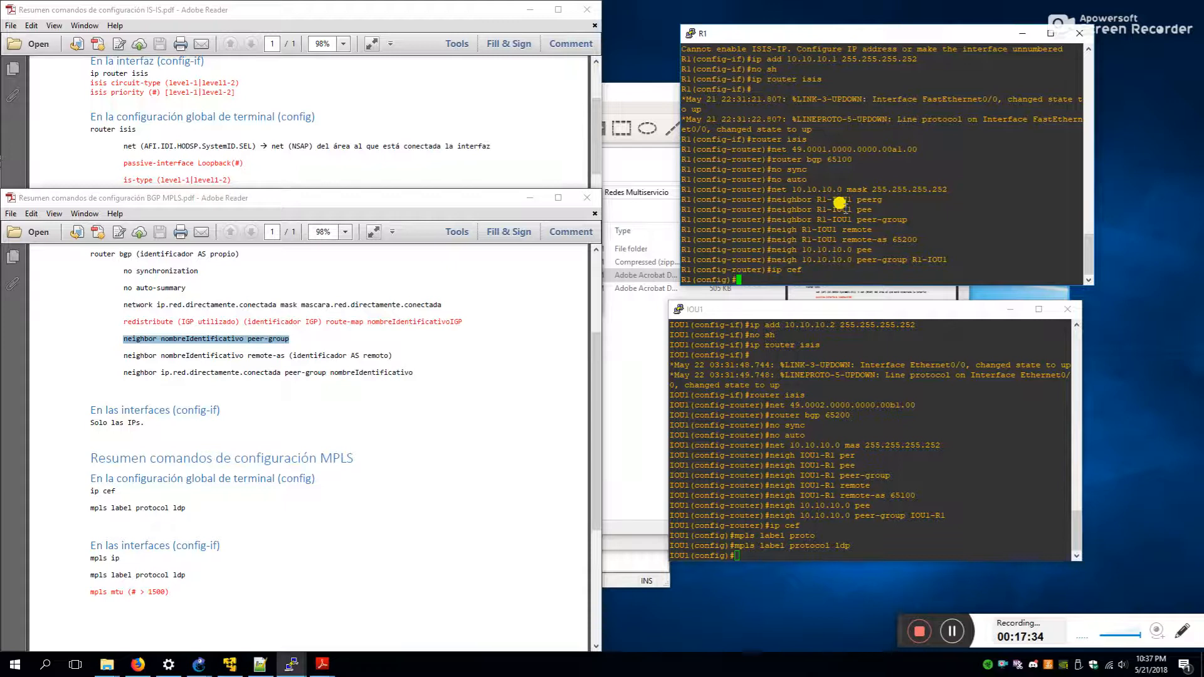
type("mpls label proto ldp")
key("Return")
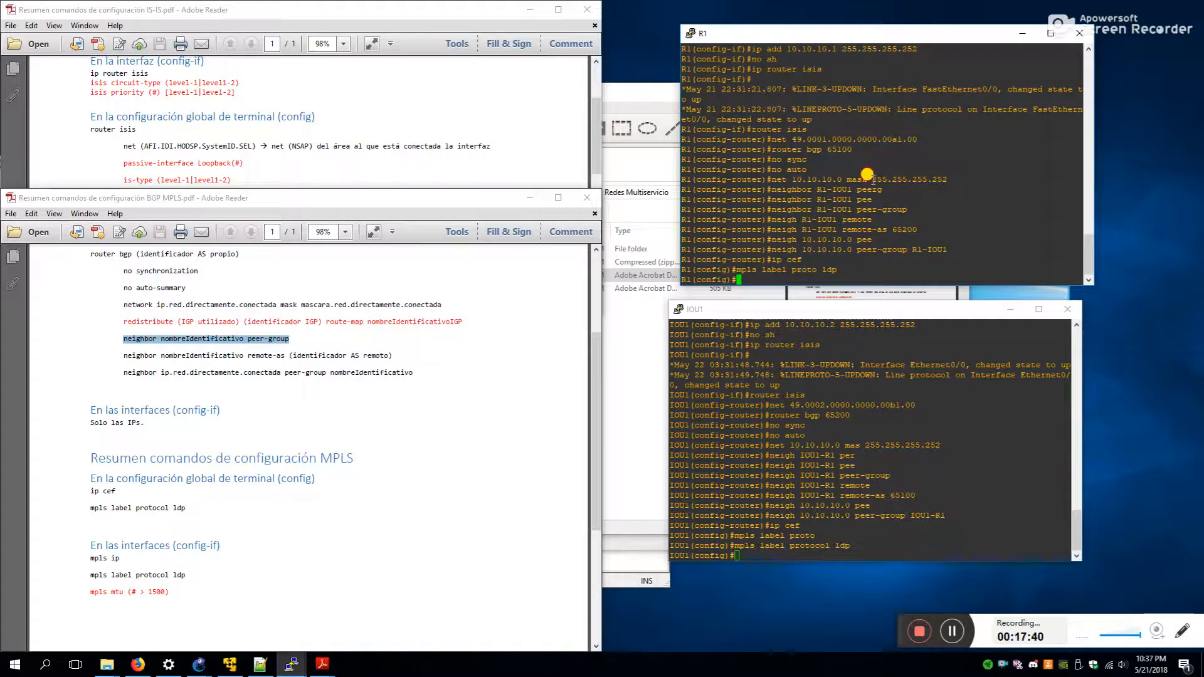
type("int f0/0")
key("Return")
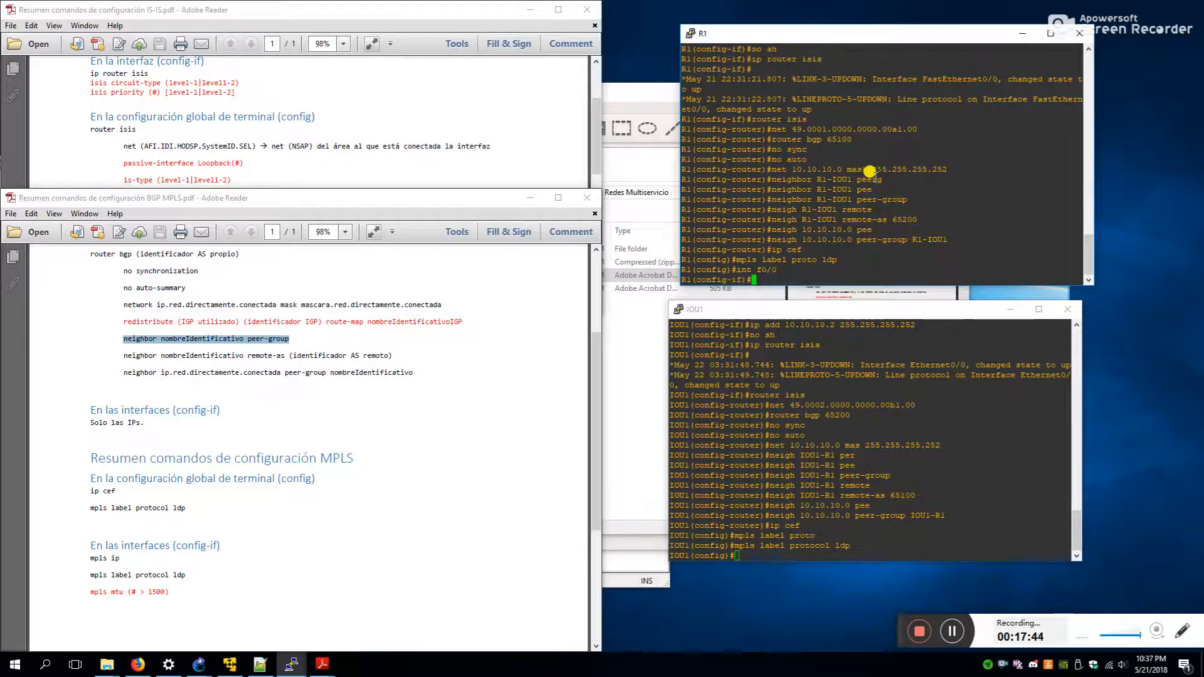
type("mpls ip")
key("Return")
type("mpls label proto ldp")
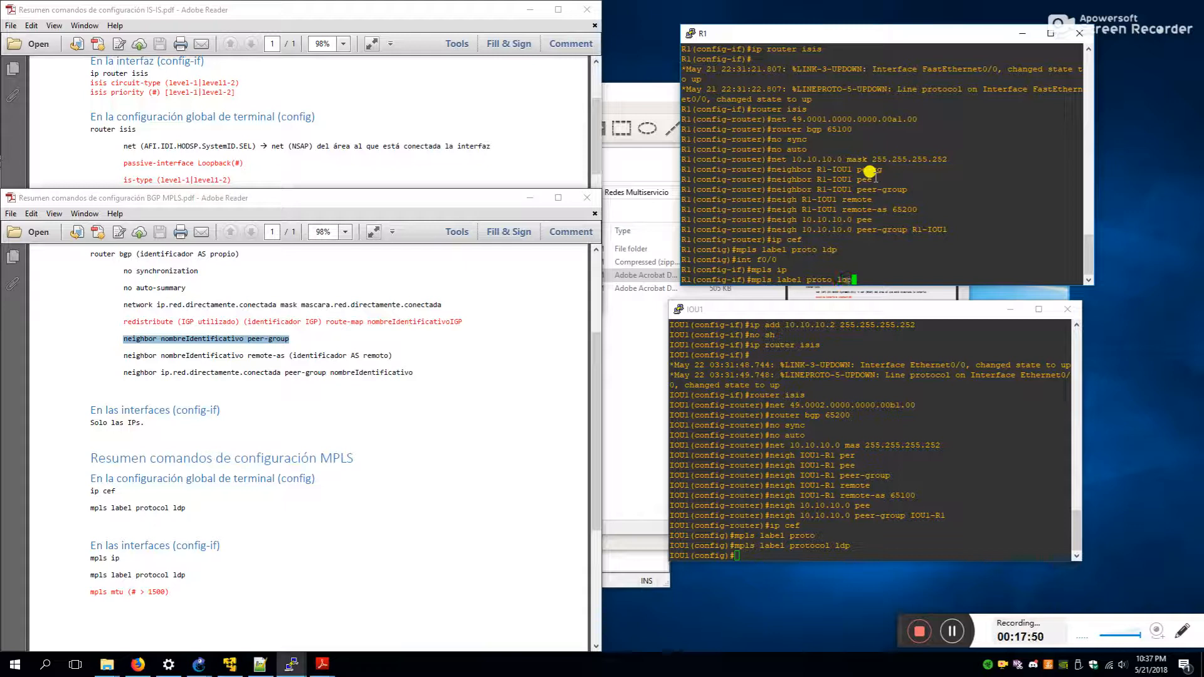
key("Return")
- Enable MPLS with the LDP label protocol on IOU1's e0/0, correcting the mistyped command
left_click(784, 457)
type("int e0/0")
key("Return")
type("mpls ip")
key("Return")
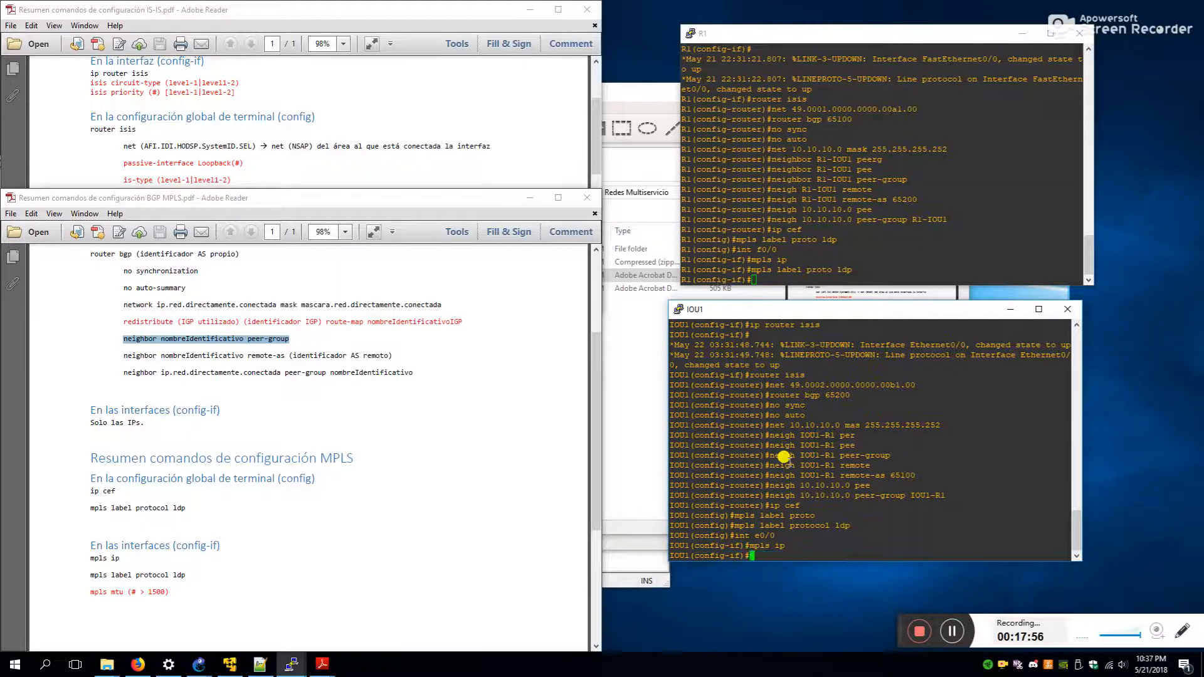
type("mpls la")
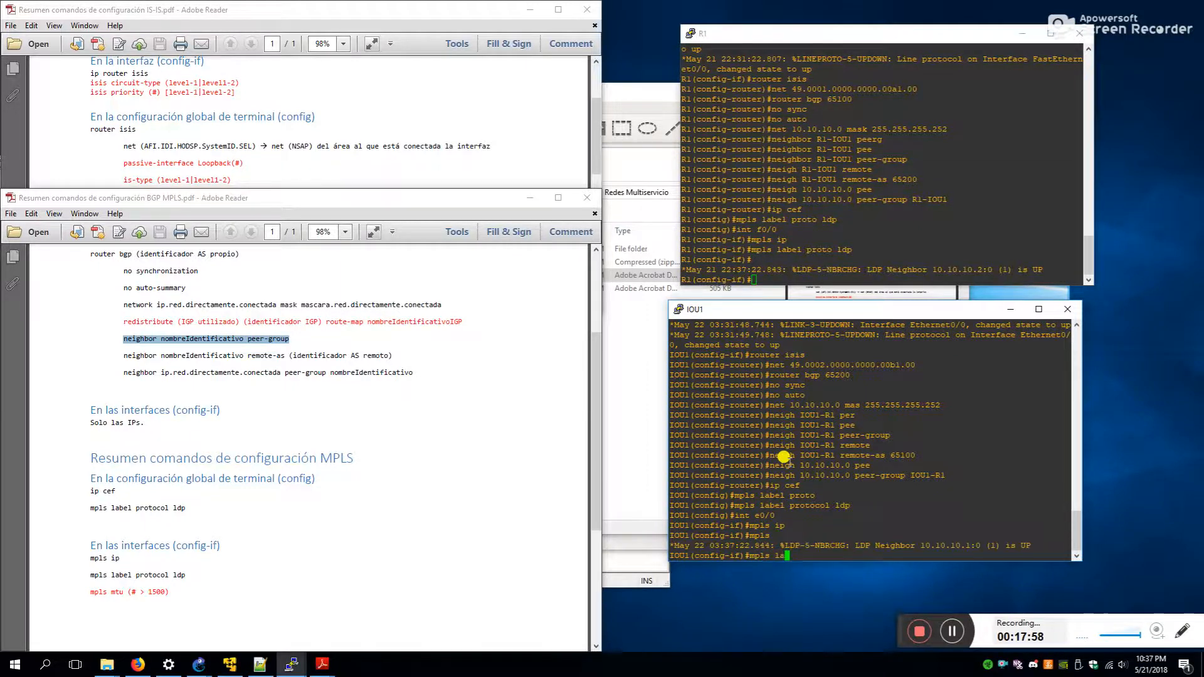
type("bel proto ldp")
key("Return")
key("Up")
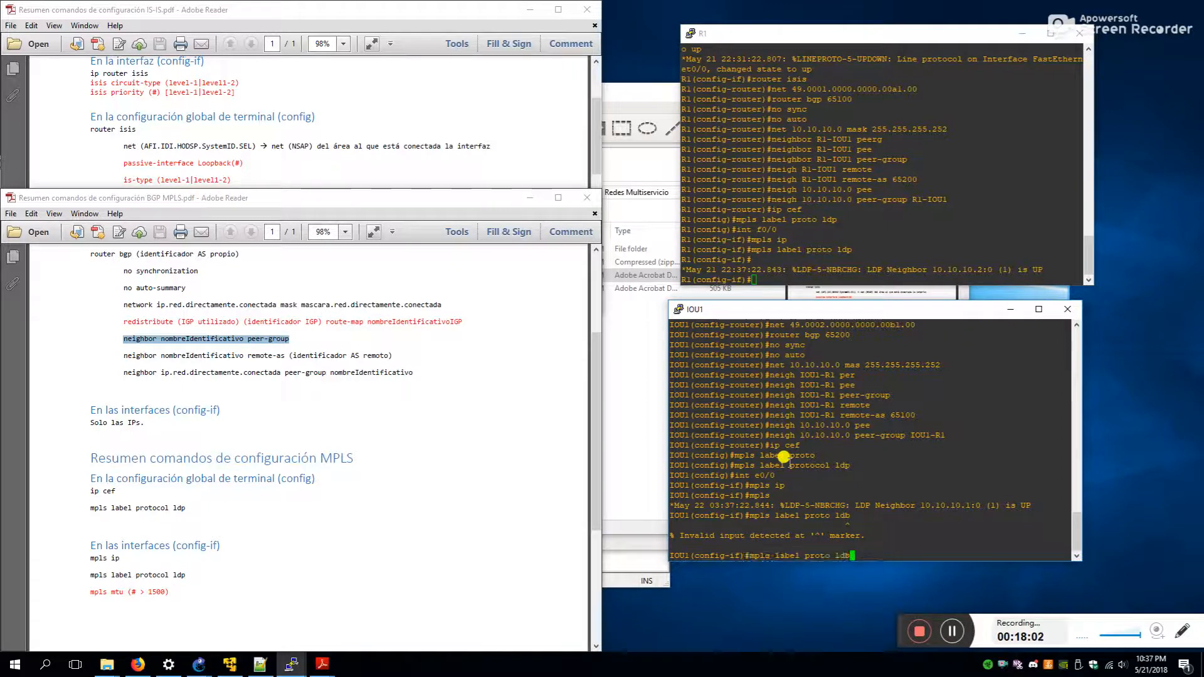
key("Return")
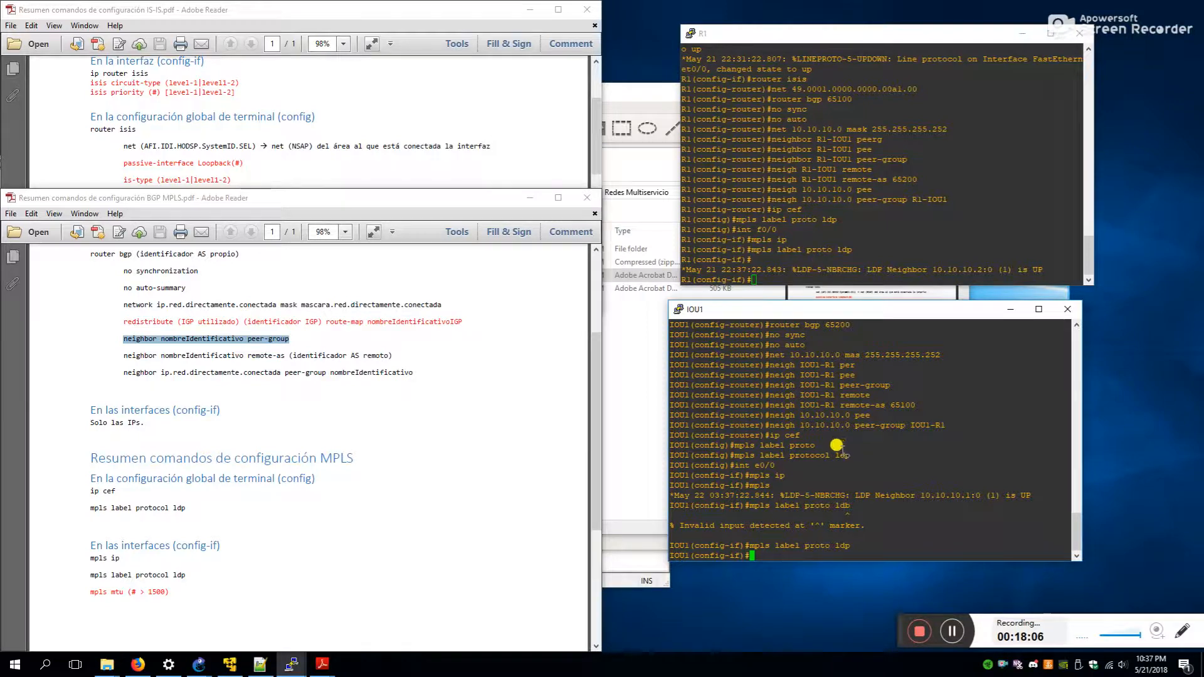
- Bring up the BGP cheat sheet and highlight 'show ip bgp [summary]' under Troubleshooting
left_click(385, 543)
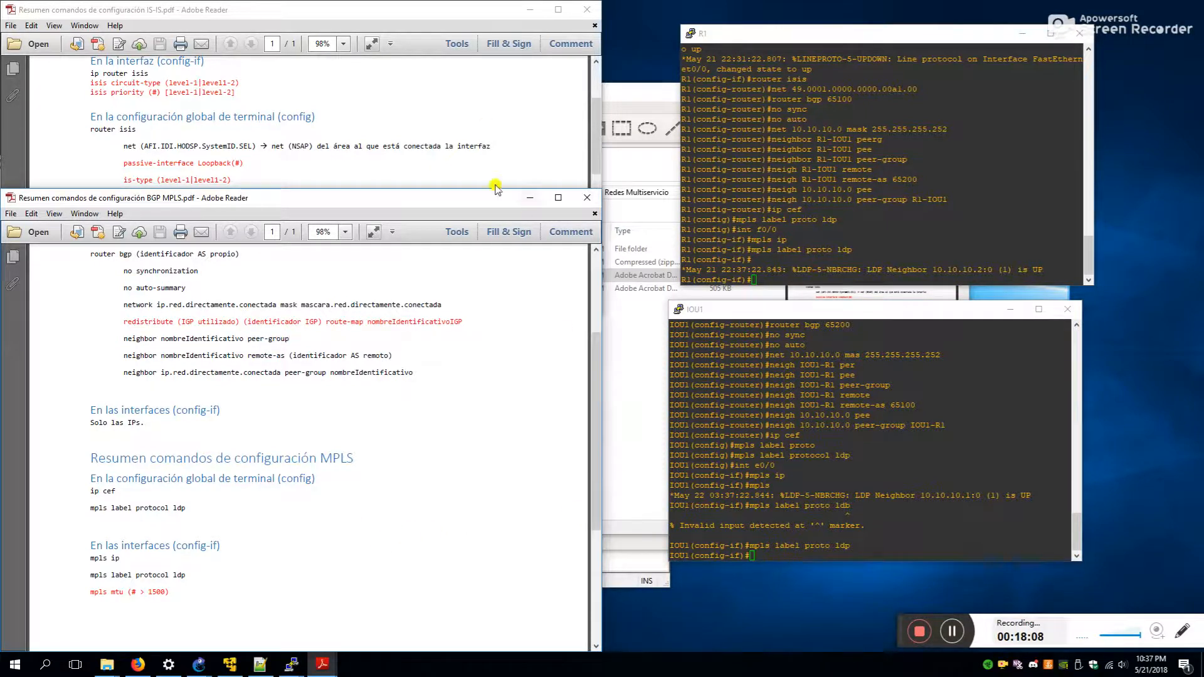
mouse_move(322, 664)
left_click(138, 664)
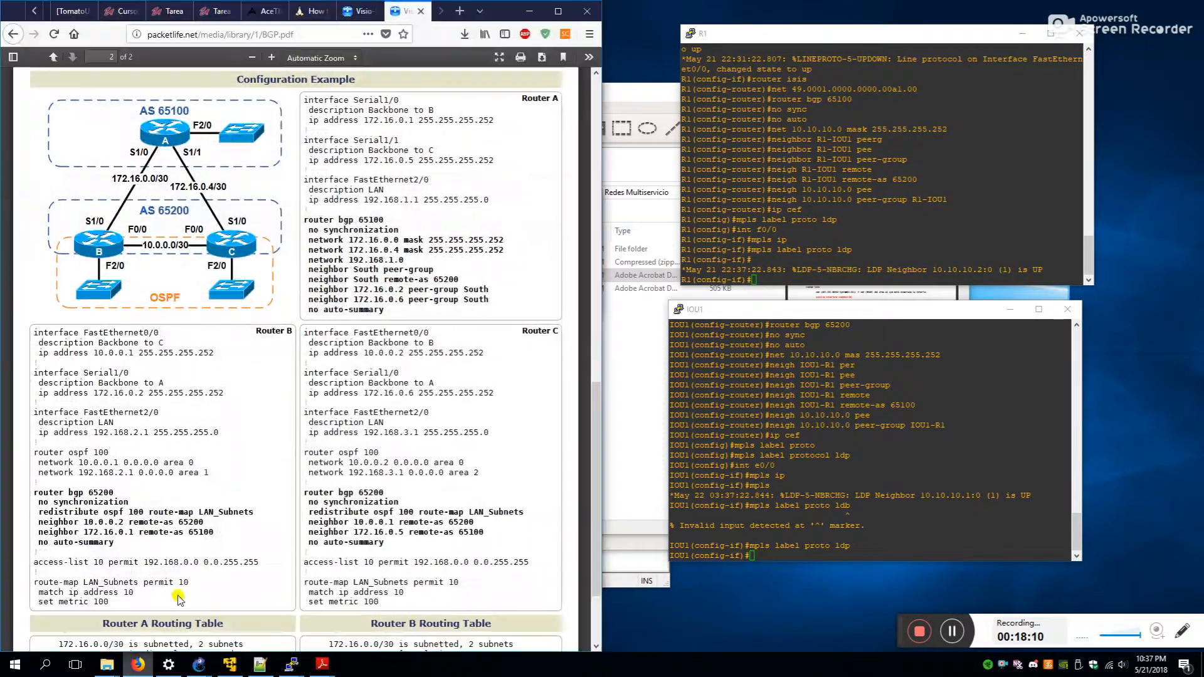
scroll(244, 476, "down", 3)
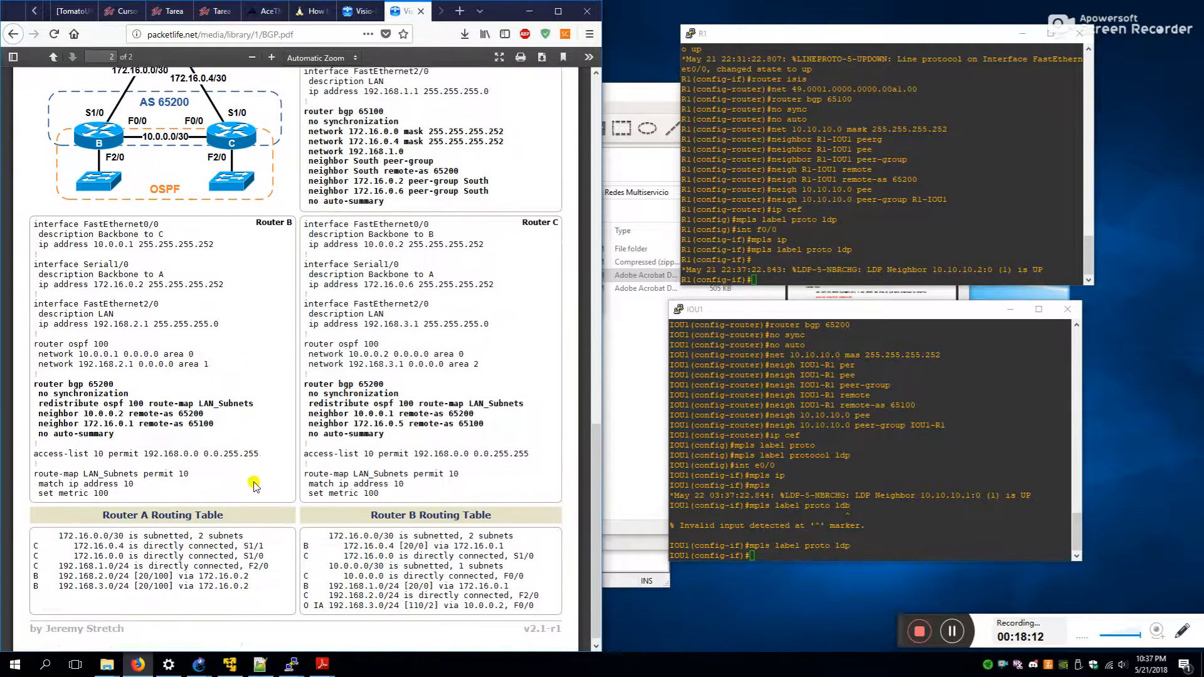
scroll(281, 530, "up", 20)
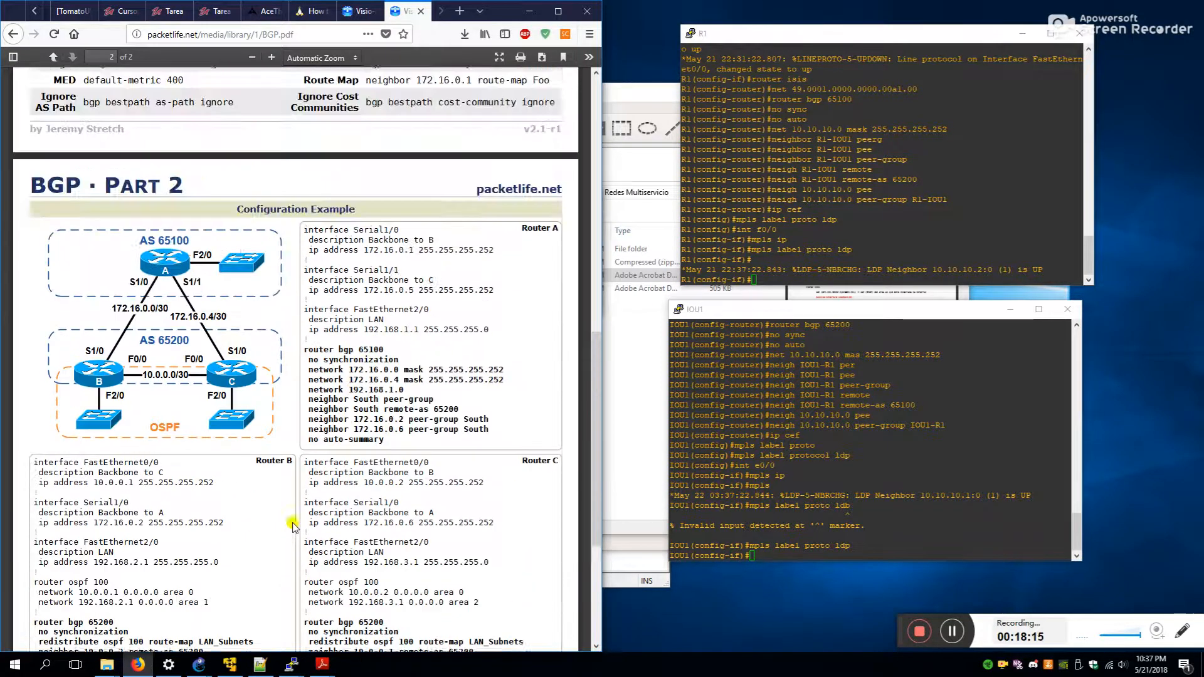
scroll(309, 532, "up", 6)
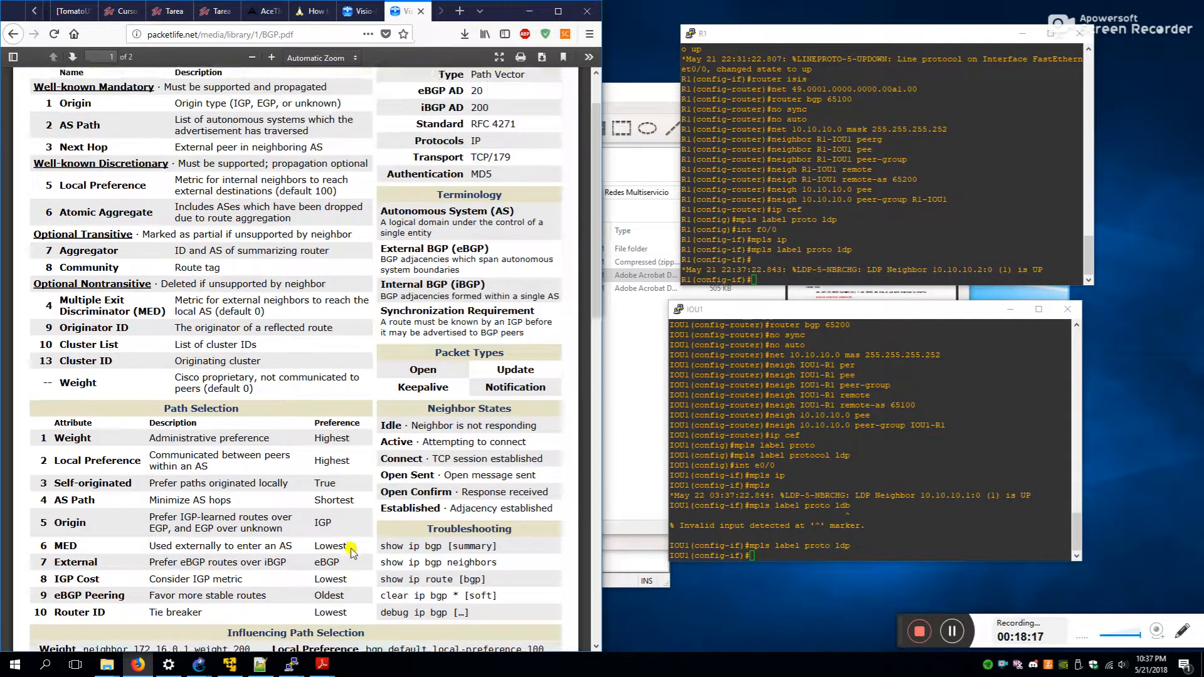
scroll(355, 550, "down", 14)
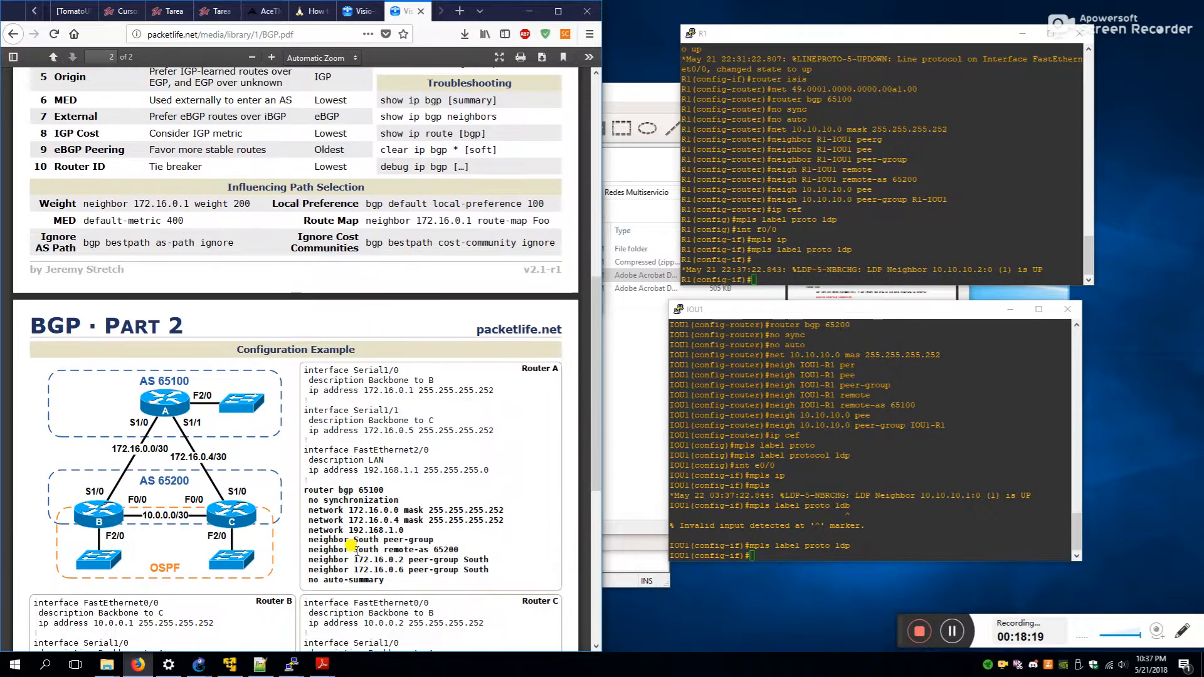
scroll(494, 476, "up", 4)
left_click_drag(381, 229, 445, 230)
- Display the BGP table with 'do sh ip bgp' on IOU1 and R1
left_click(778, 452)
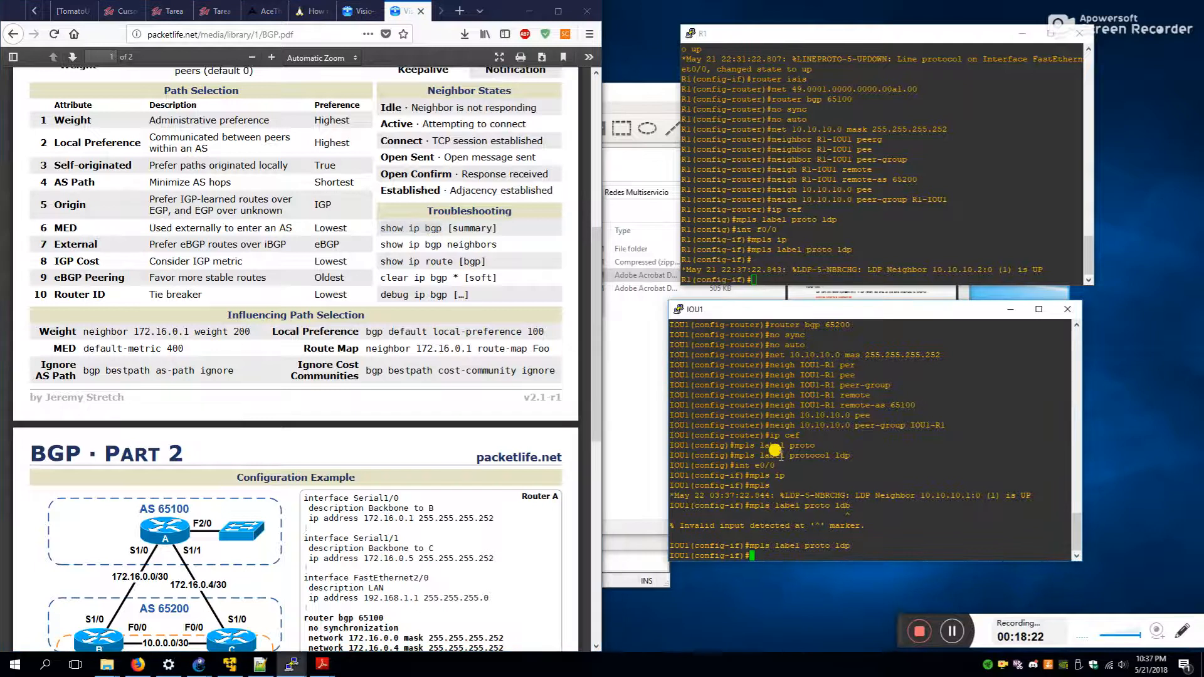
type("do sh ip bgp")
key("Return")
left_click(828, 227)
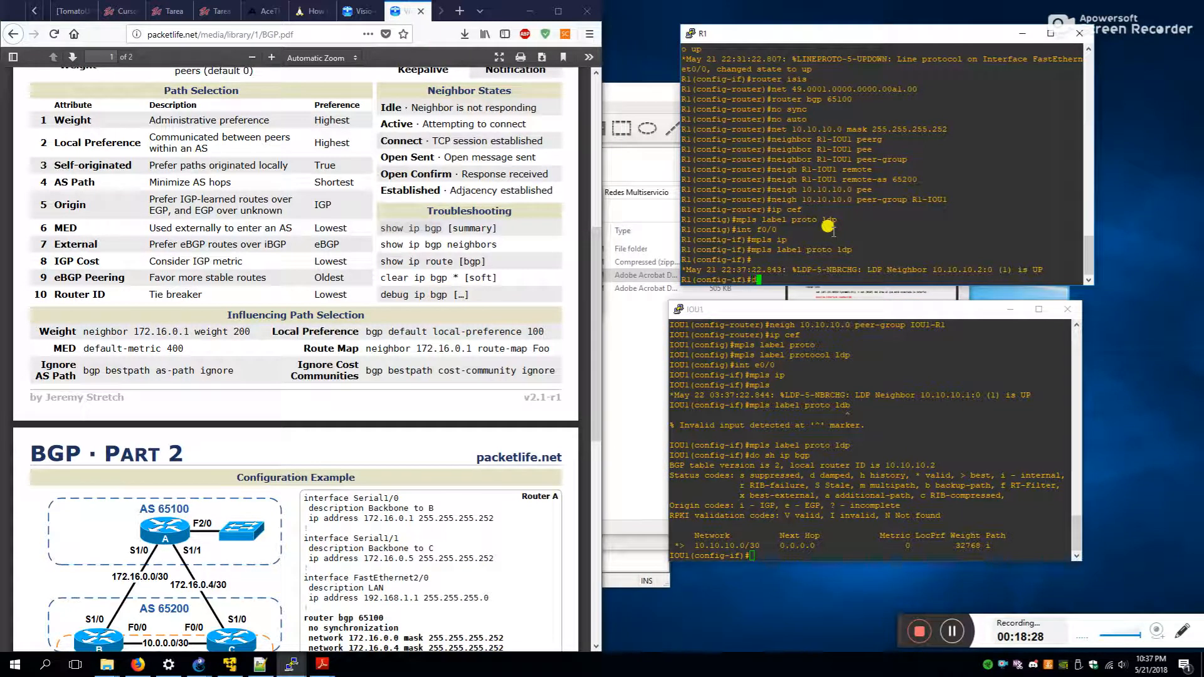
type("do sh ip bgp")
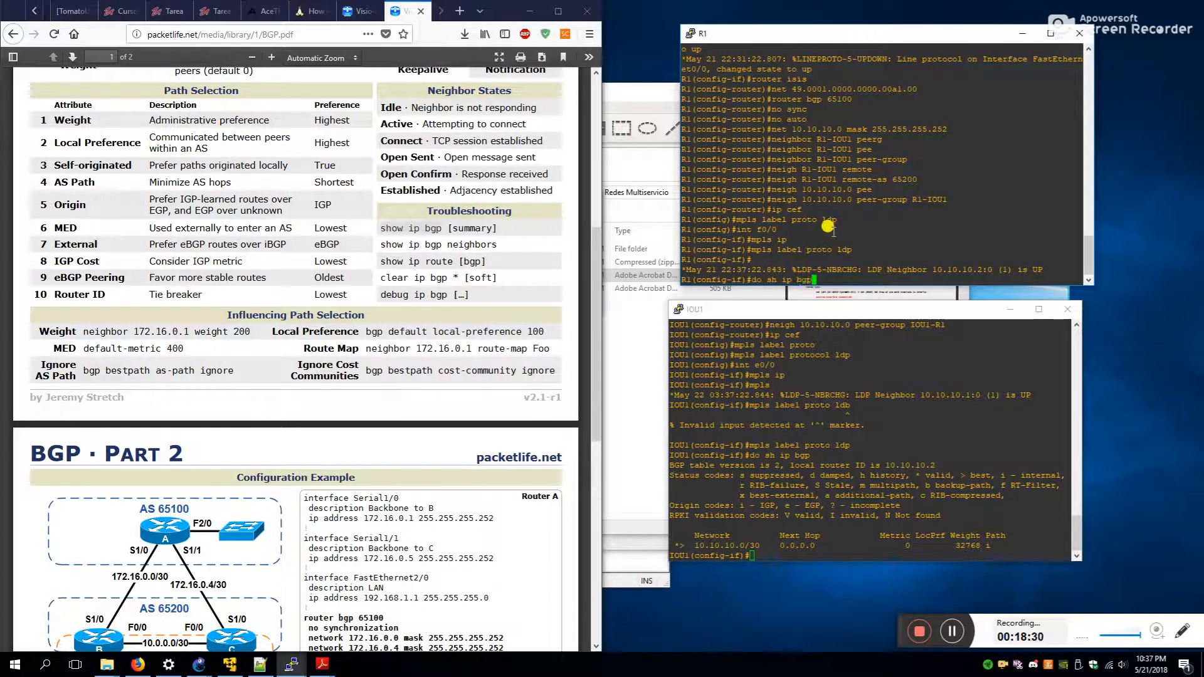
key("Return")
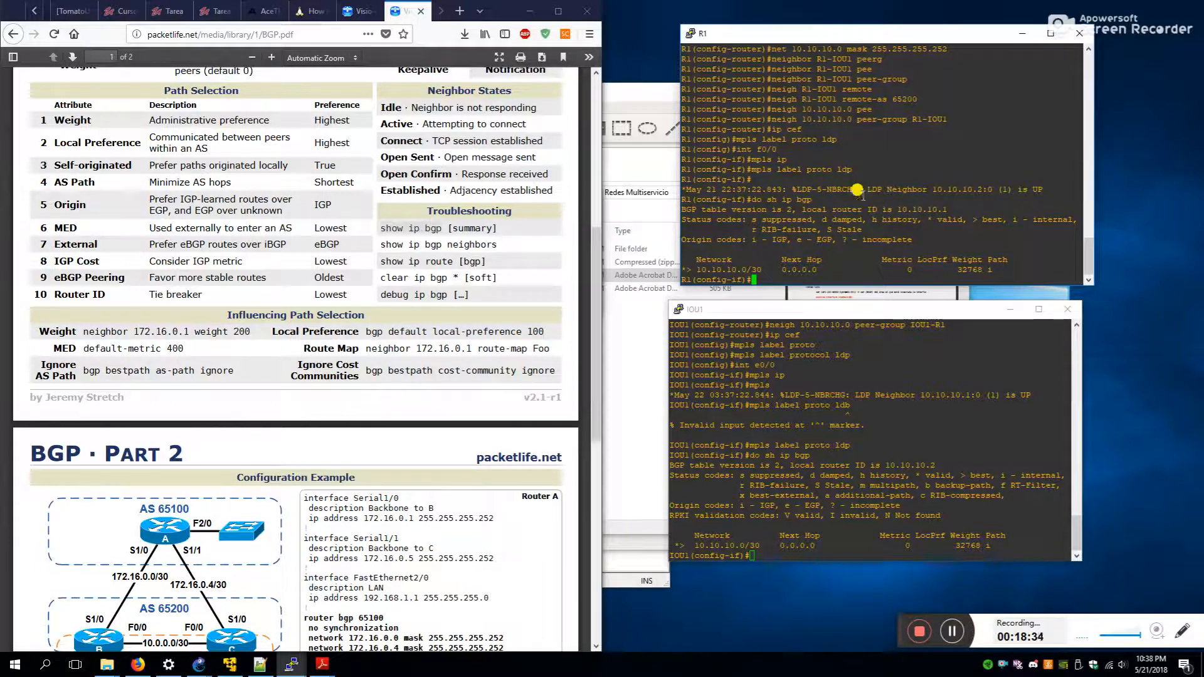
- Check the IS-IS cheat sheet, then show R1's IS-IS database with 'do sh isis database'
left_click(359, 11)
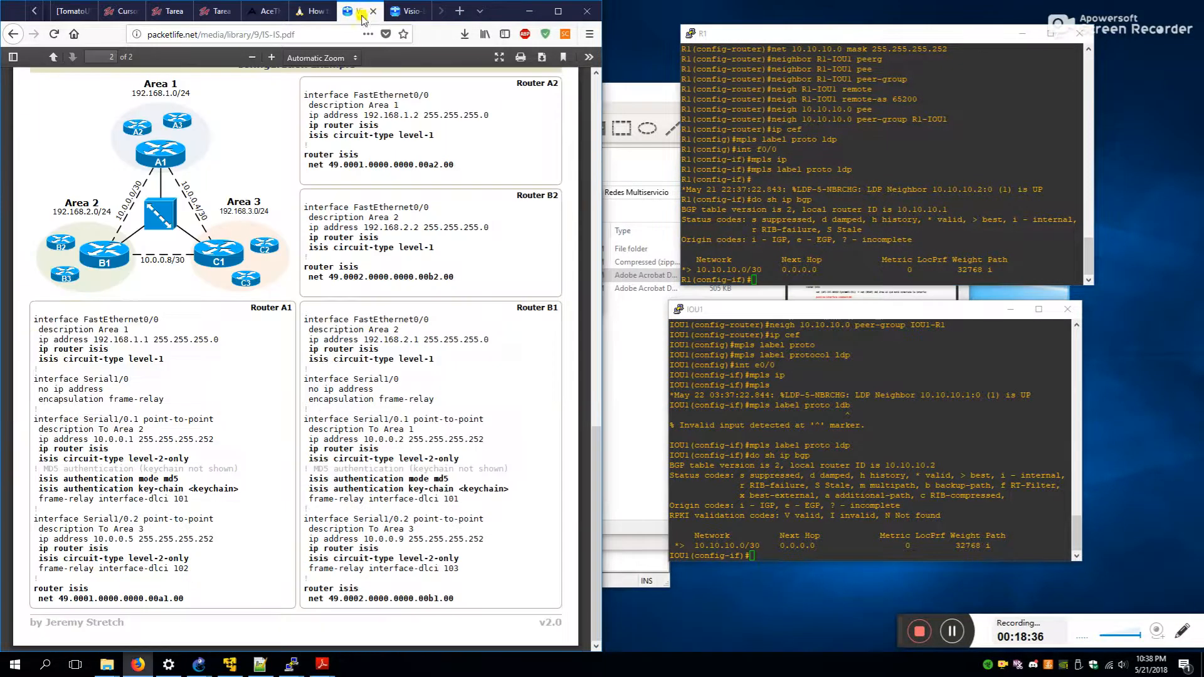
scroll(380, 395, "up", 3)
scroll(379, 404, "up", 8)
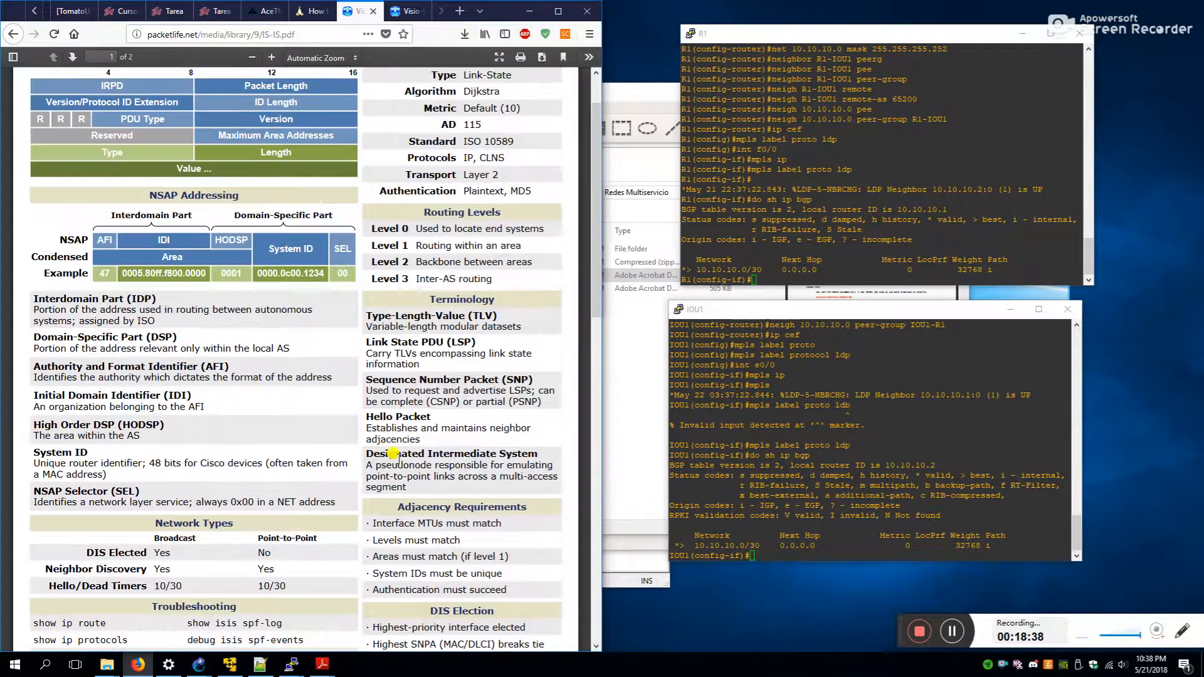
scroll(253, 455, "down", 1)
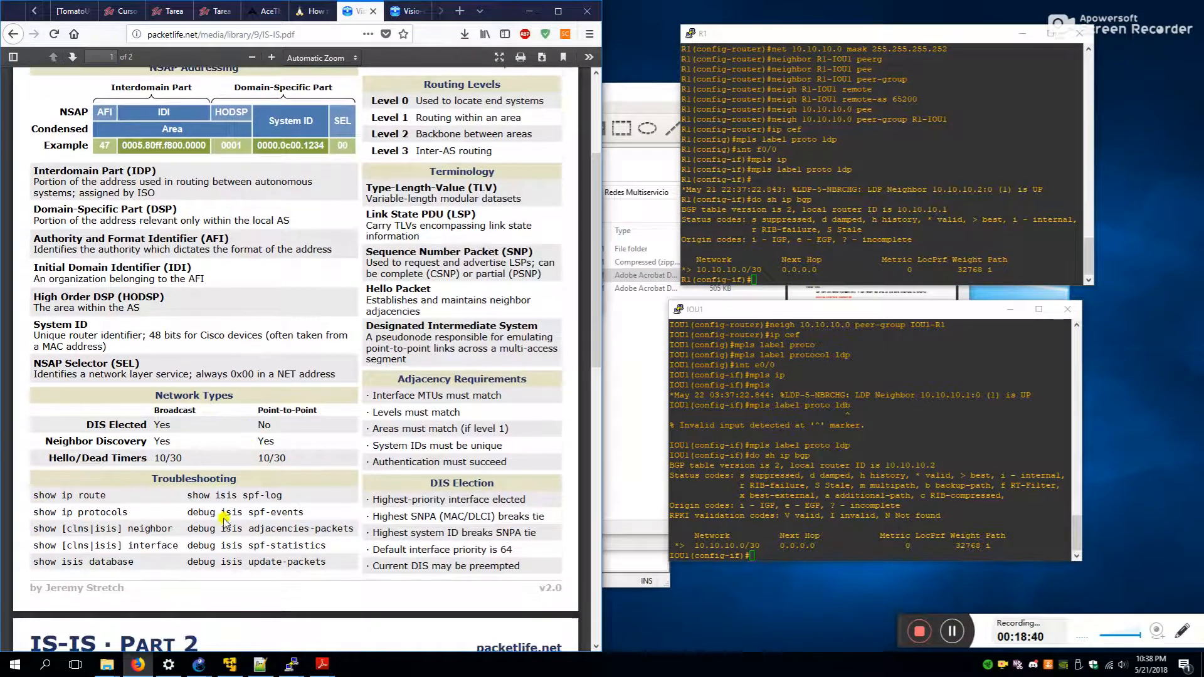
left_click(747, 222)
type("do sh isis")
key("Return")
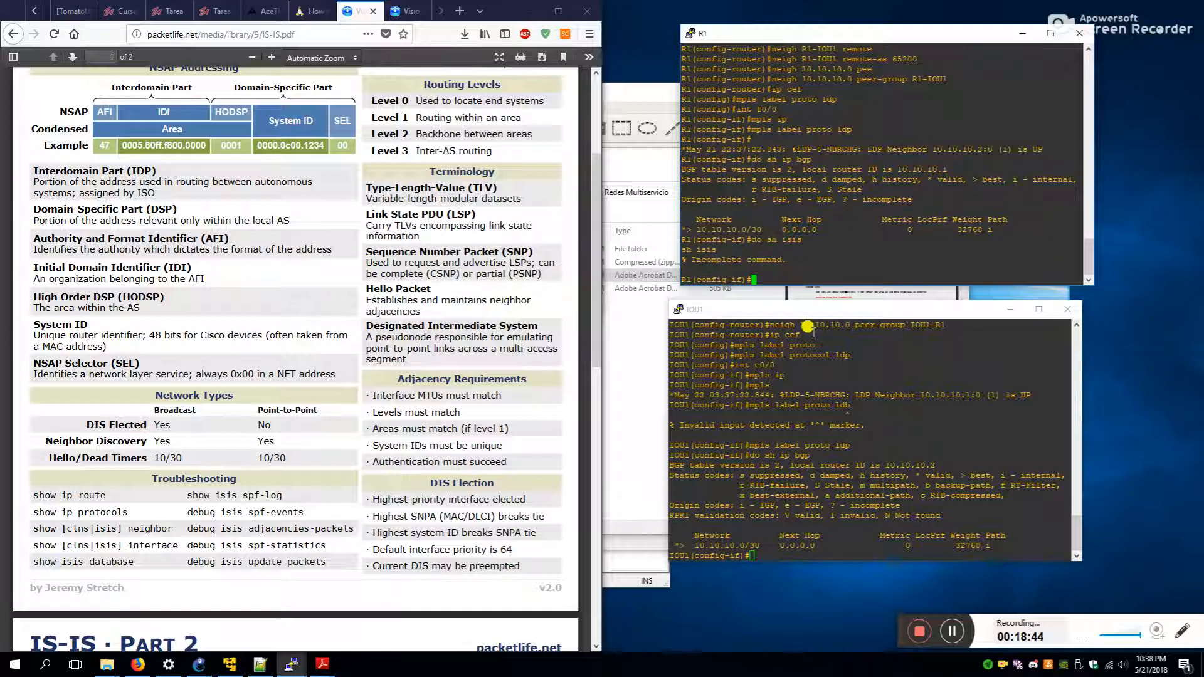
key("Up")
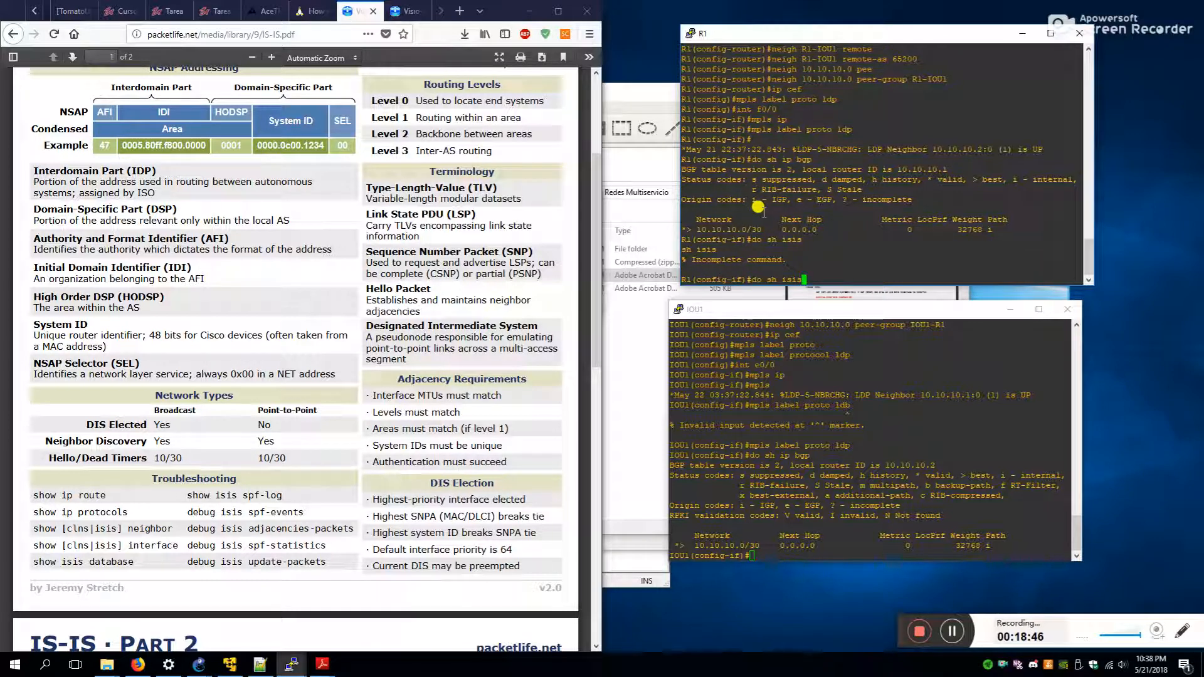
type("database")
key("Return")
- Show IOU1's IS-IS database and rearrange the R1 and IOU1 console windows
left_click(825, 426)
type("do sh isis database")
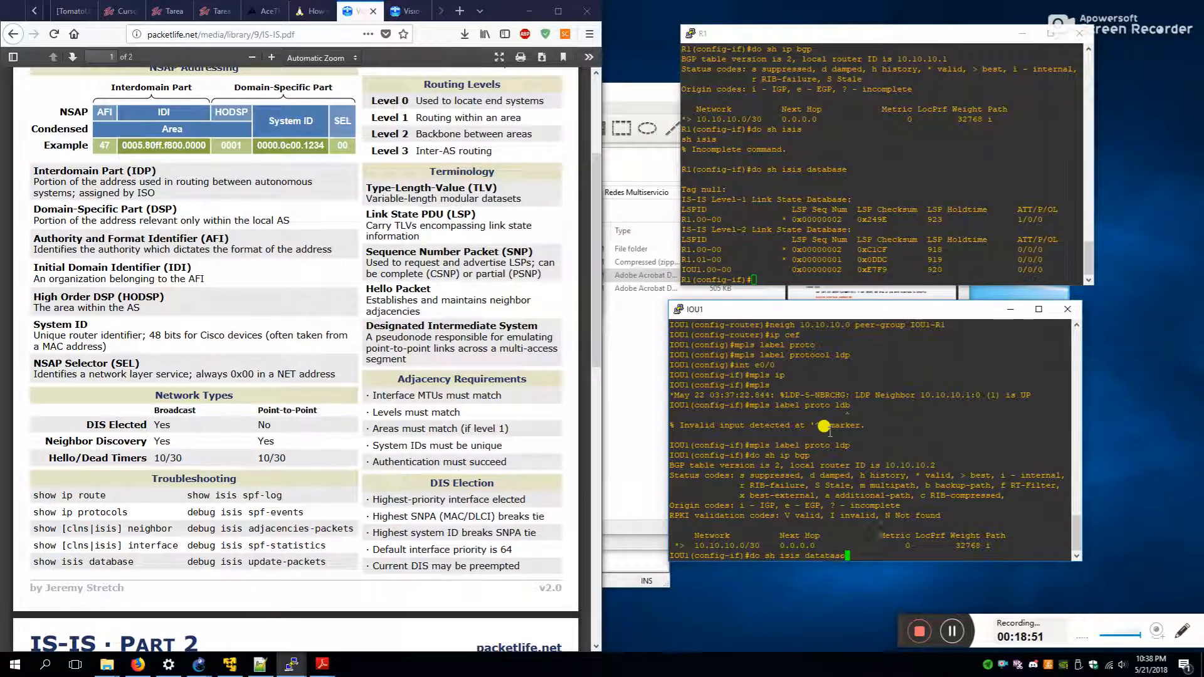
key("Return")
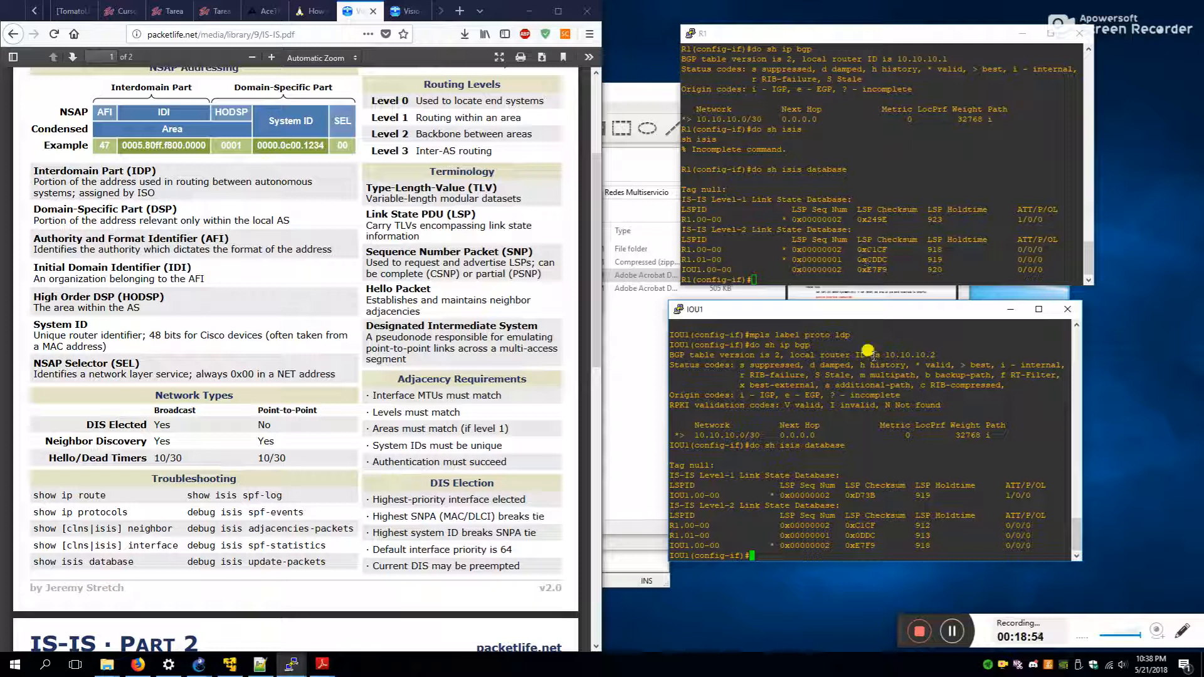
left_click_drag(893, 39, 884, 35)
left_click_drag(874, 310, 874, 328)
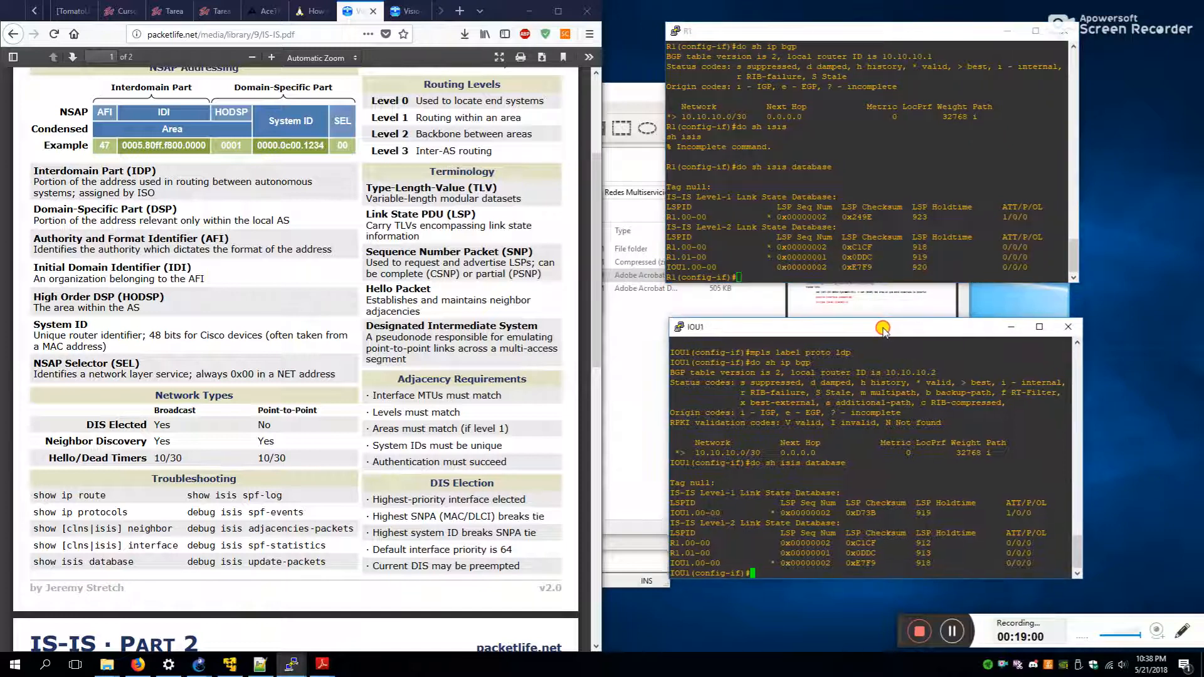
left_click_drag(876, 37, 873, 41)
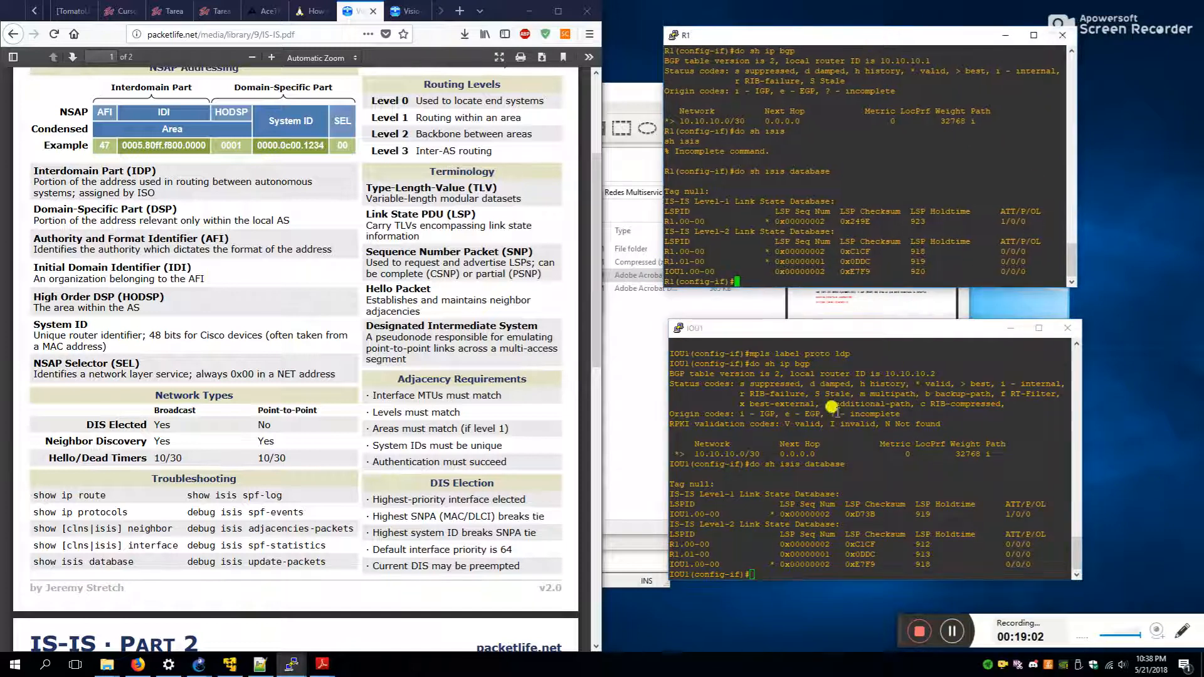